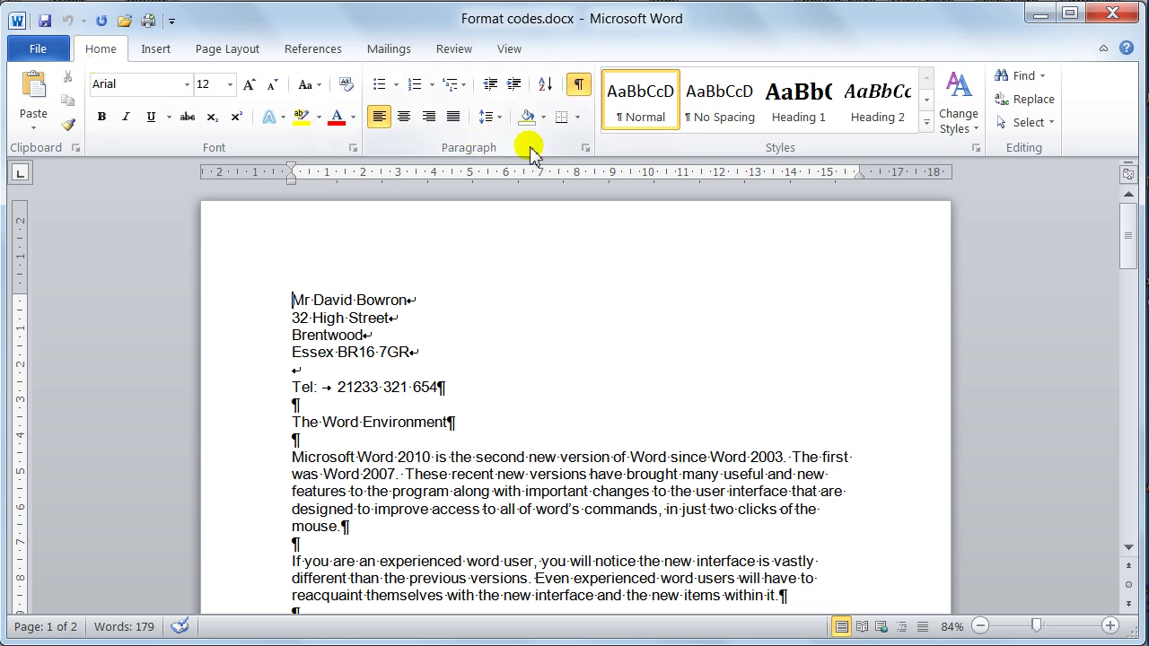
# - Hide the formatting marks using the Show/Hide ¶ button on the Home tab
pyautogui.click(579, 85)
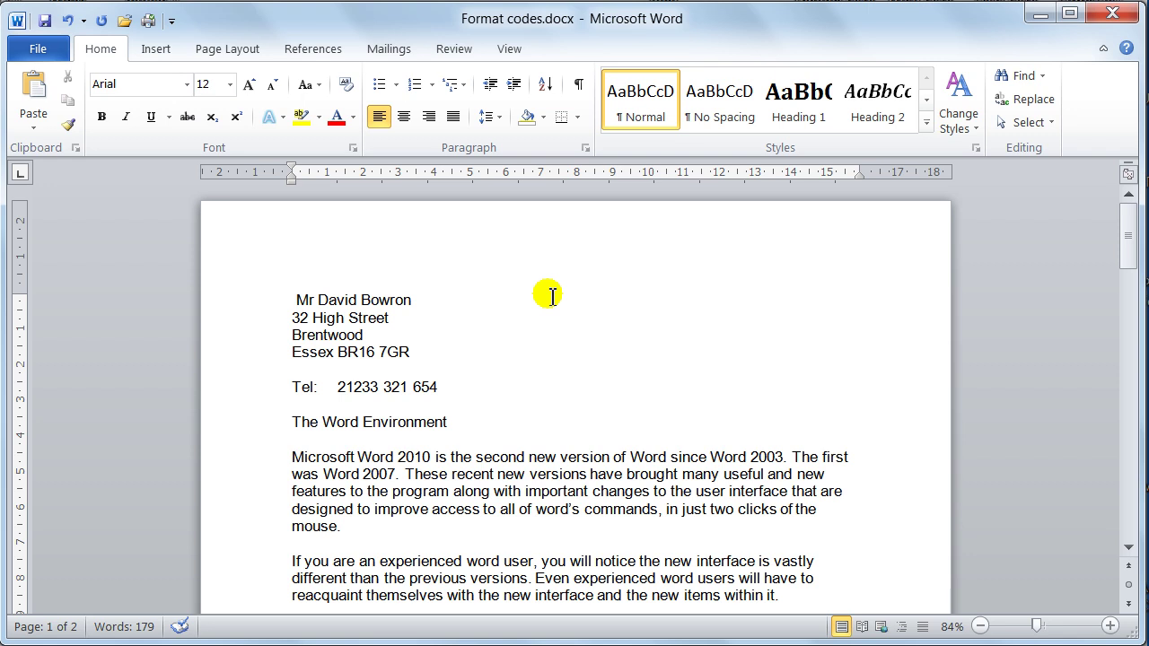
# - Redisplay formatting marks with Ctrl+* and delete the stray space before the recipient's name
pyautogui.hotkey('ctrl', 'shift', '8')
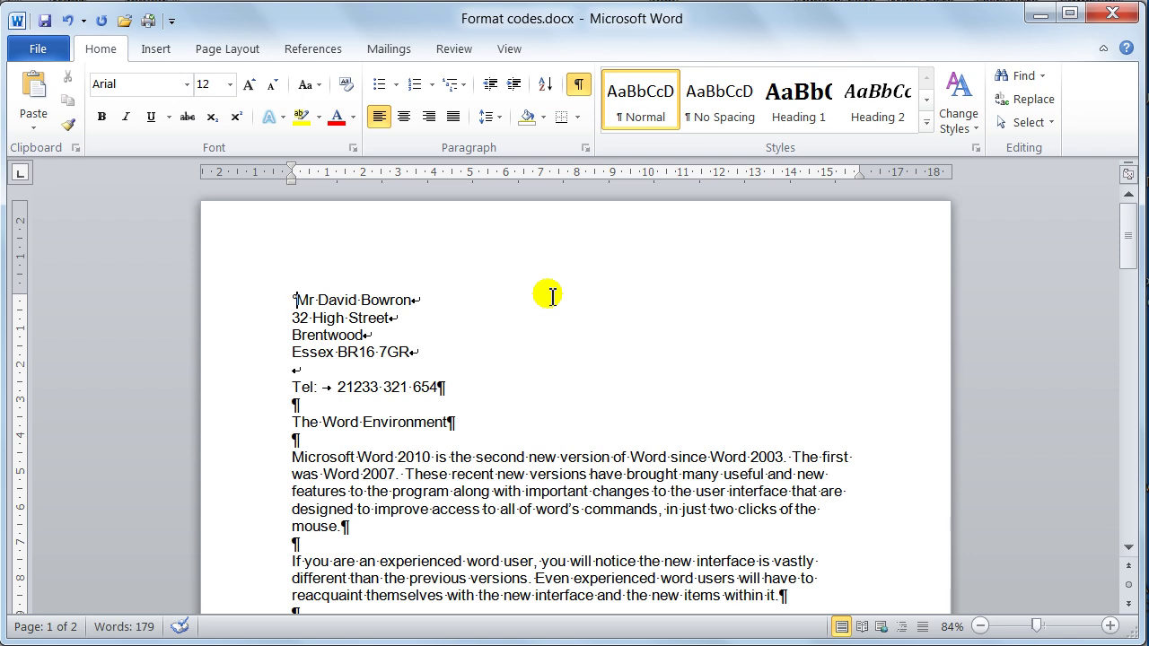
pyautogui.press('BackSpace')
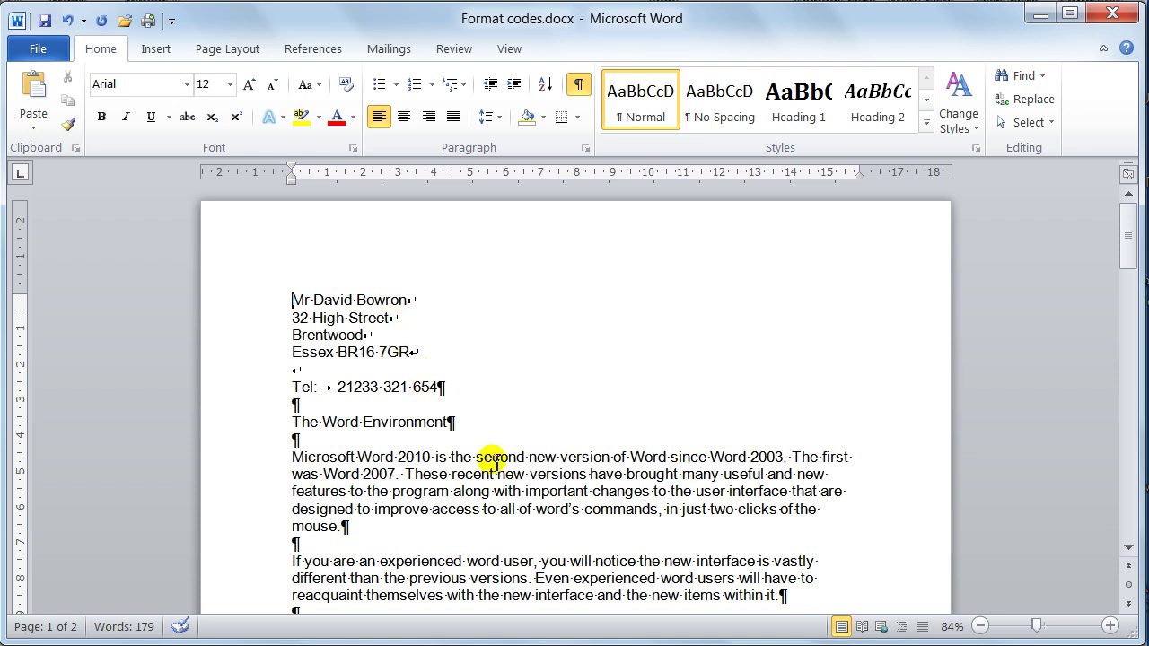
# - Zoom the letter in to 144% so the formatting marks are legible
pyautogui.keyDown('ctrl'); pyautogui.scroll(3, 480, 466); pyautogui.keyUp('ctrl')
pyautogui.keyDown('ctrl'); pyautogui.scroll(2, 480, 466); pyautogui.keyUp('ctrl')
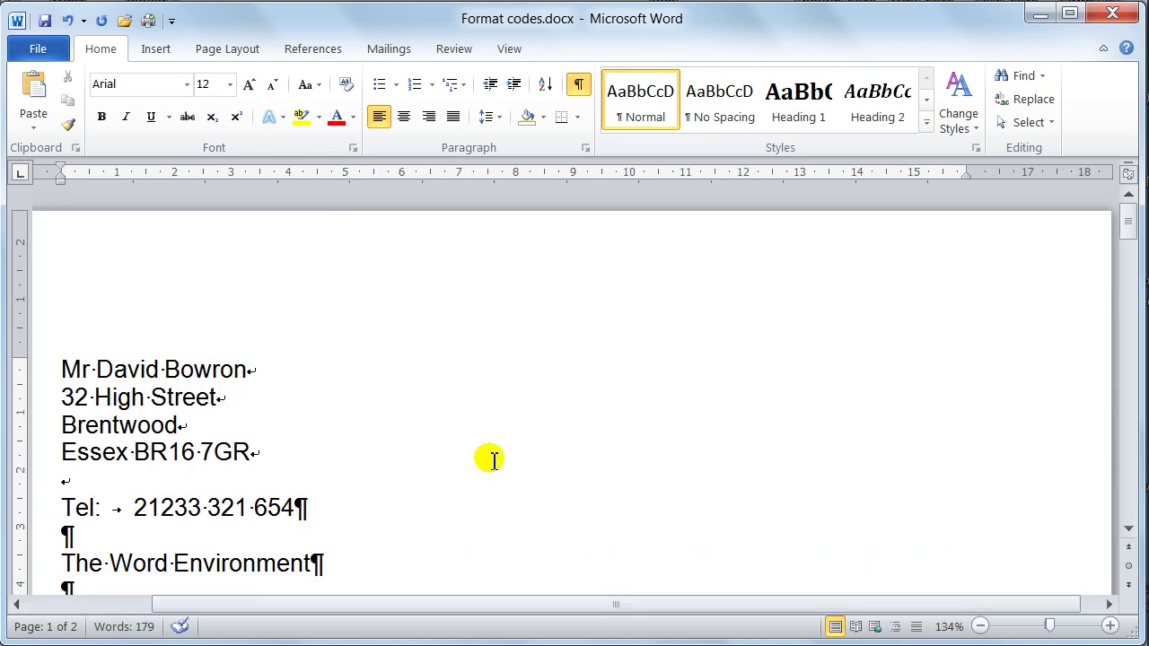
pyautogui.scroll(-2, 490, 457)
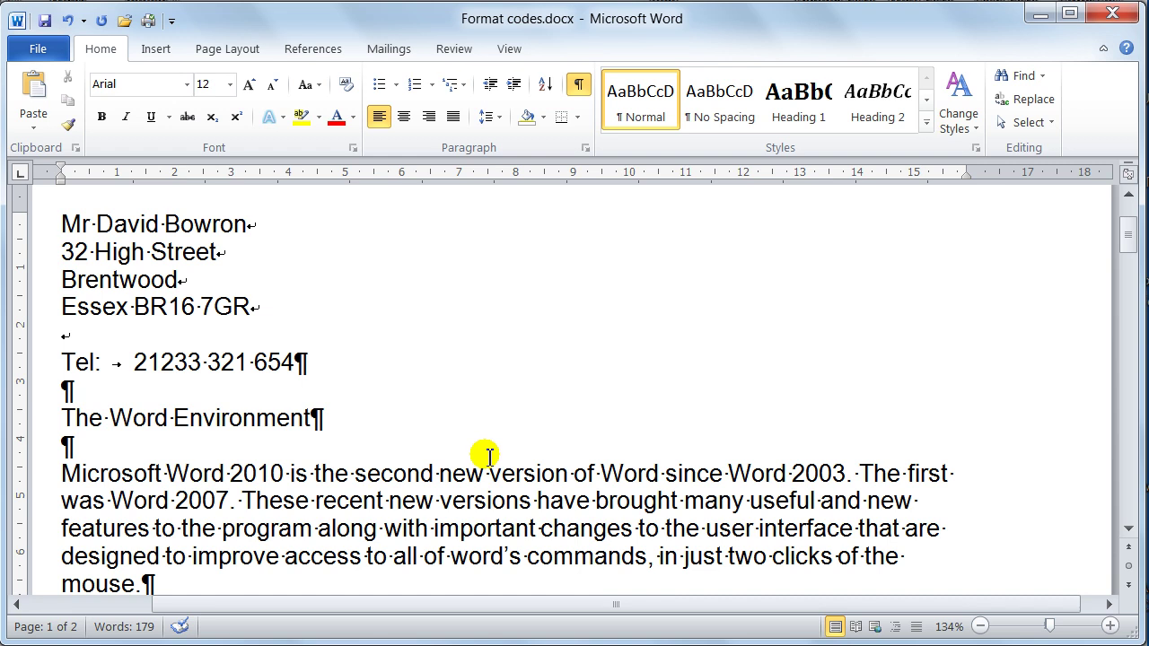
pyautogui.keyDown('ctrl'); pyautogui.scroll(1, 485, 456); pyautogui.keyUp('ctrl')
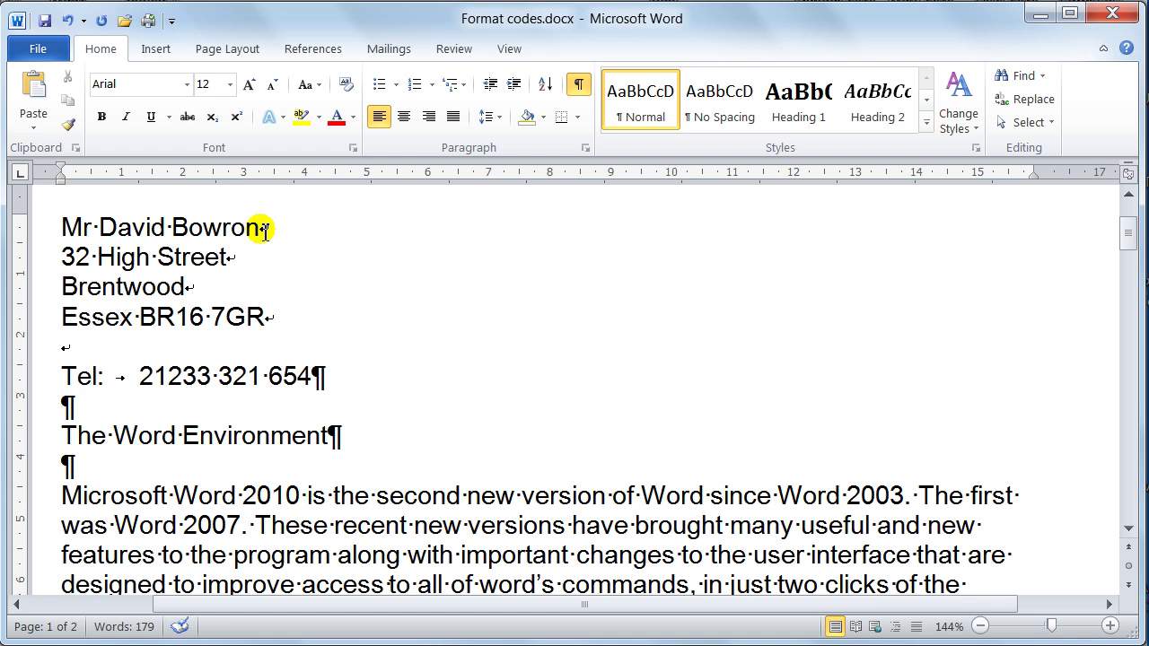
pyautogui.moveTo(260, 230); pyautogui.dragTo(269, 228)
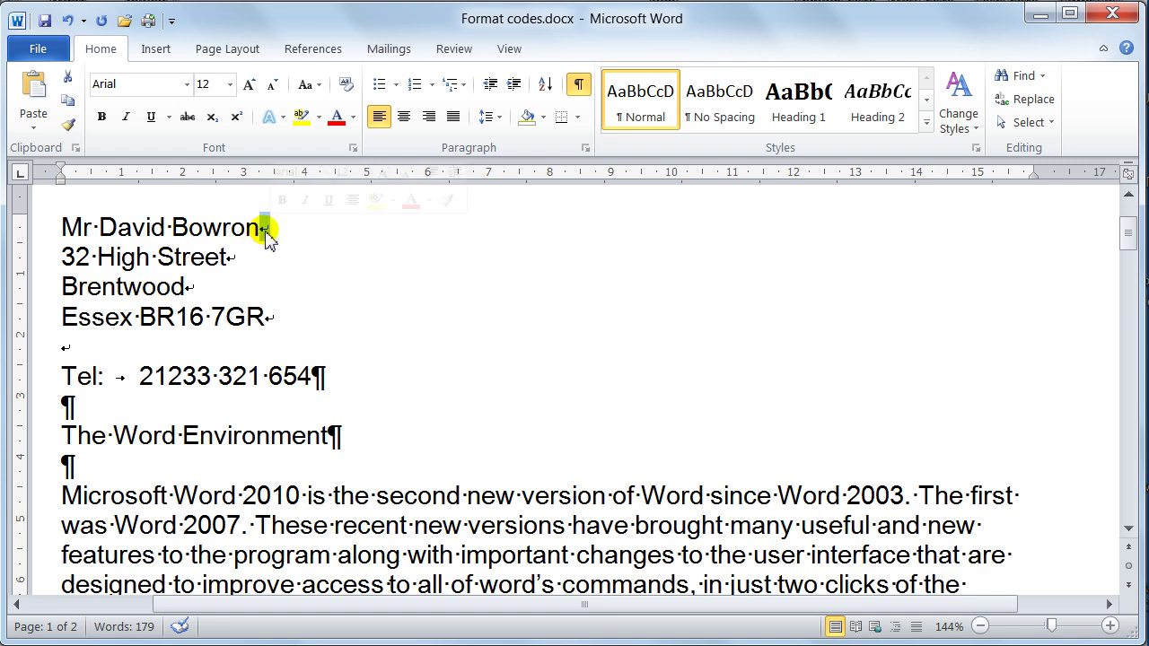
pyautogui.click(264, 231)
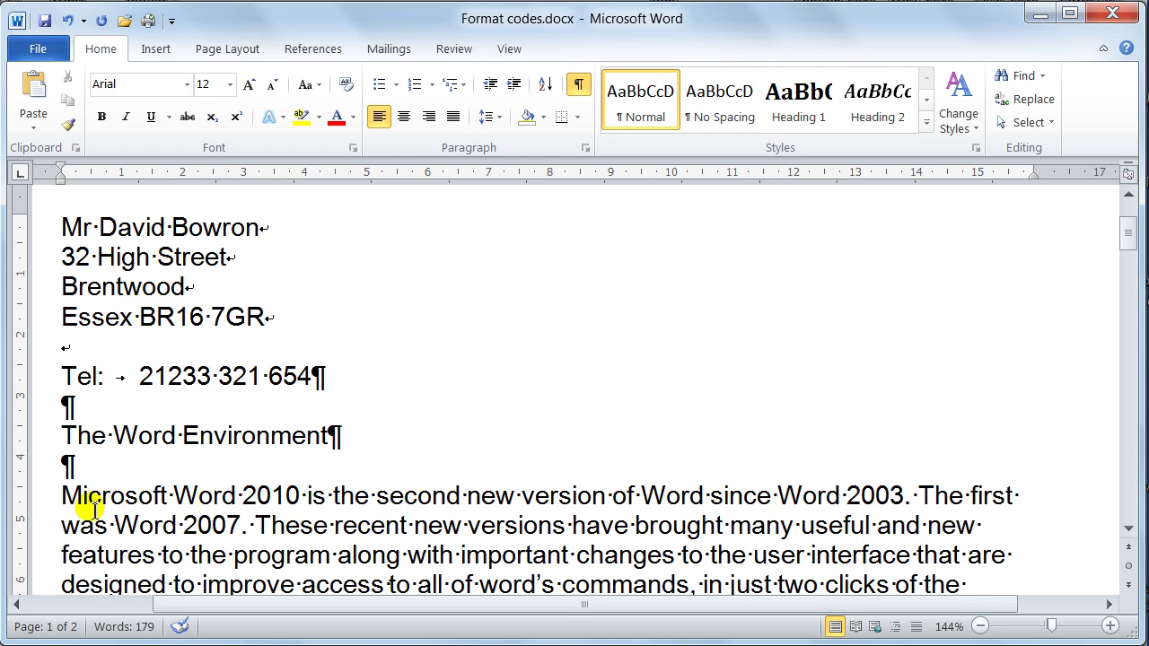
pyautogui.moveTo(62, 495); pyautogui.dragTo(1018, 496)
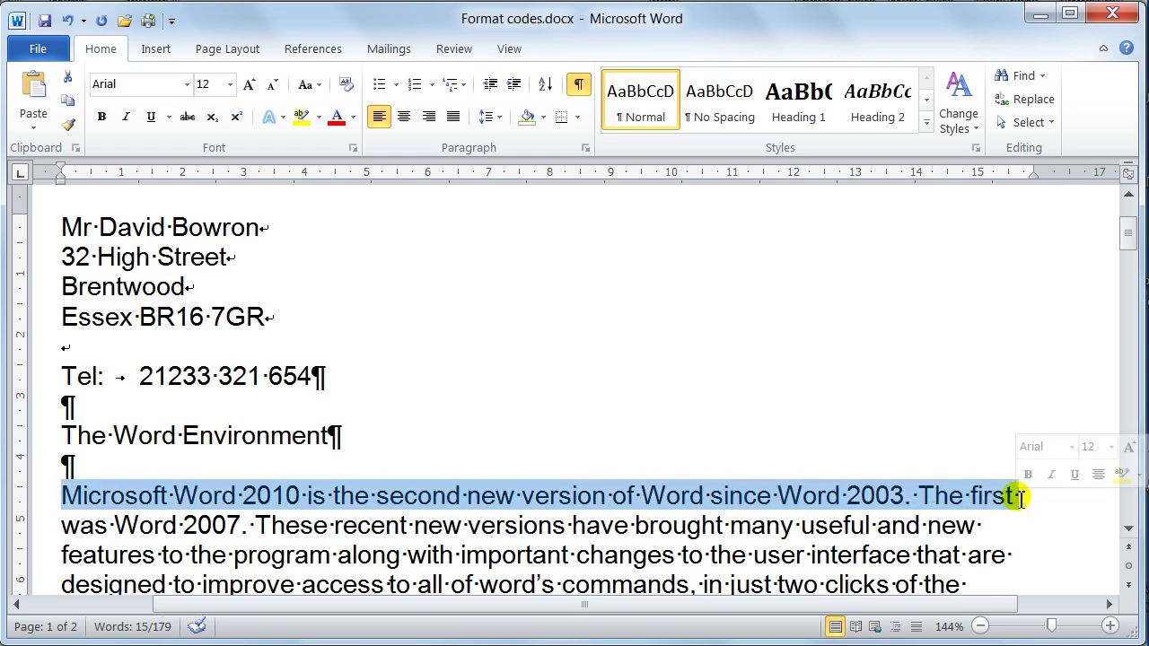
pyautogui.click(1018, 495)
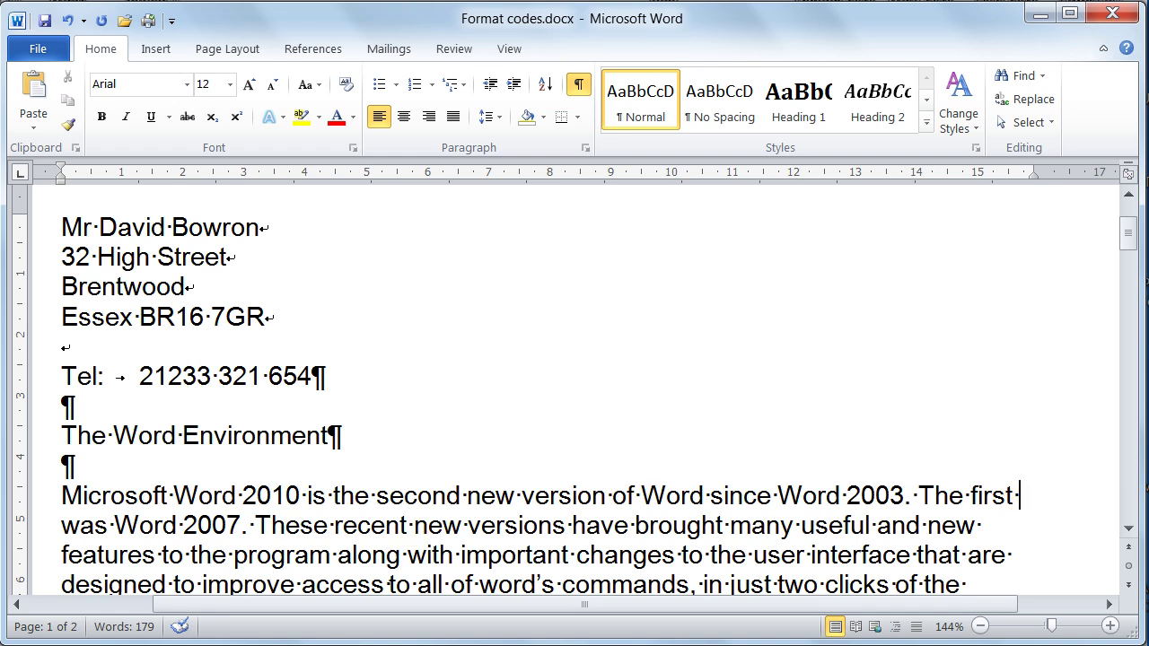
pyautogui.moveTo(62, 525); pyautogui.dragTo(334, 555)
pyautogui.click(269, 525)
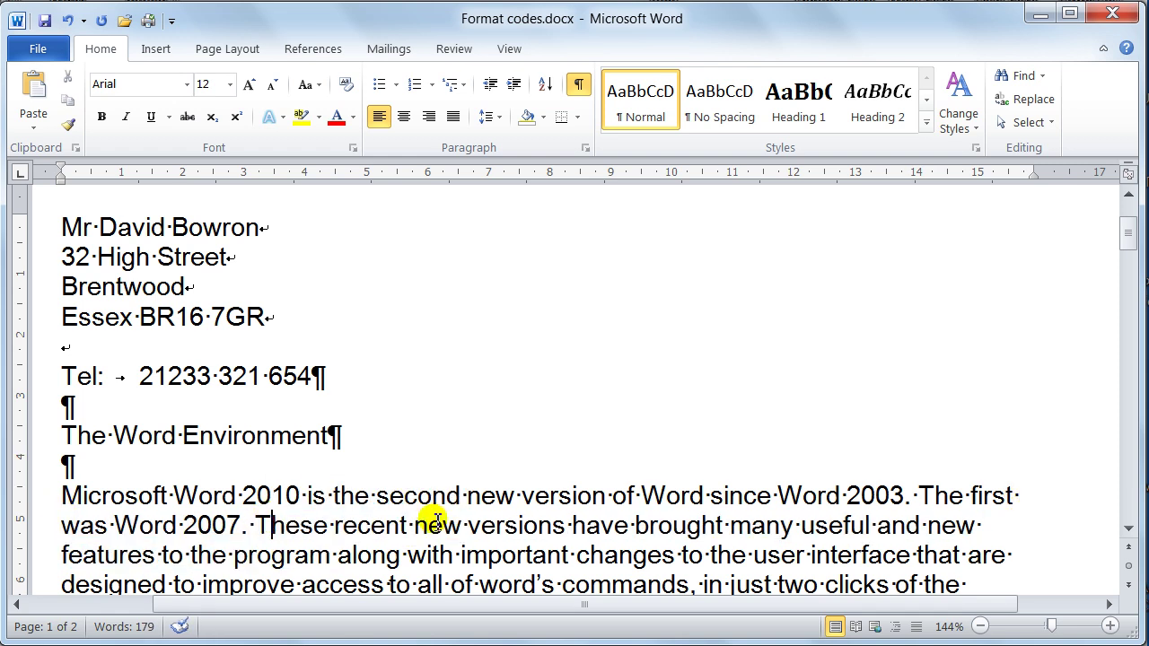
pyautogui.moveTo(259, 229); pyautogui.dragTo(275, 231)
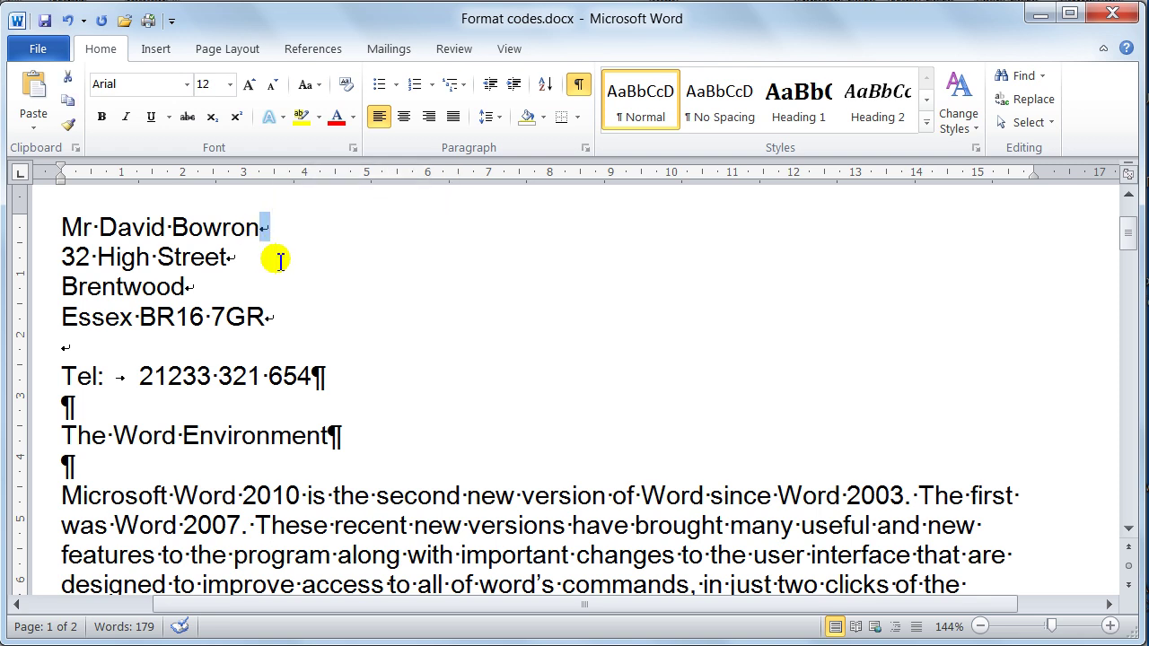
pyautogui.click(311, 375)
pyautogui.moveTo(316, 375); pyautogui.dragTo(325, 377)
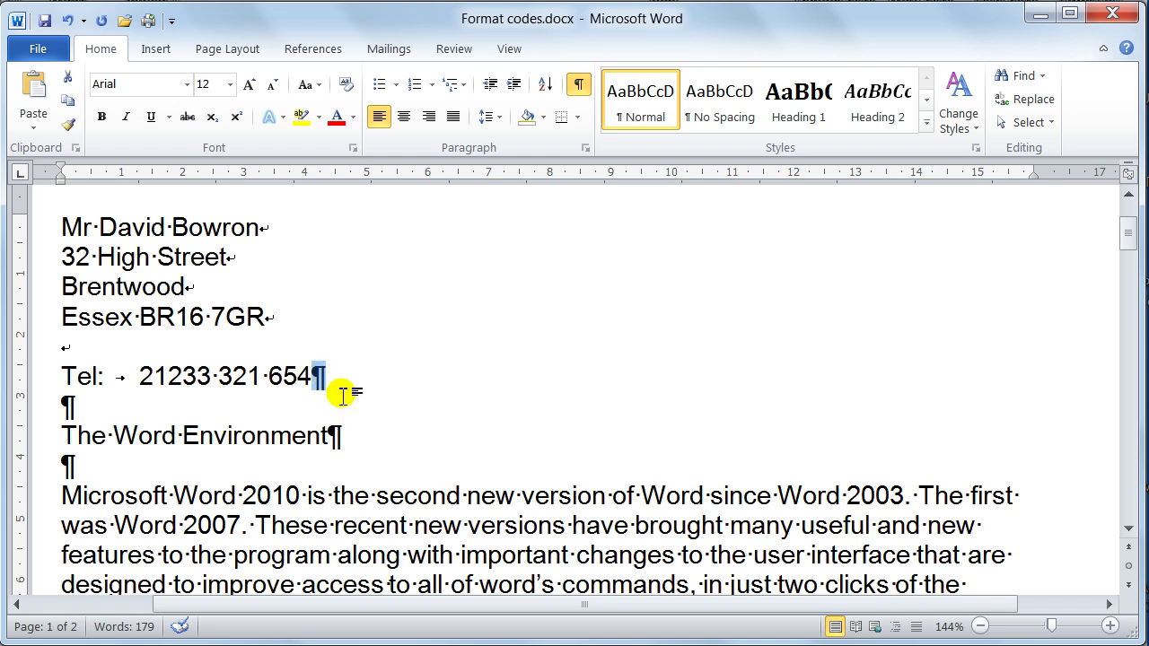
pyautogui.click(319, 378)
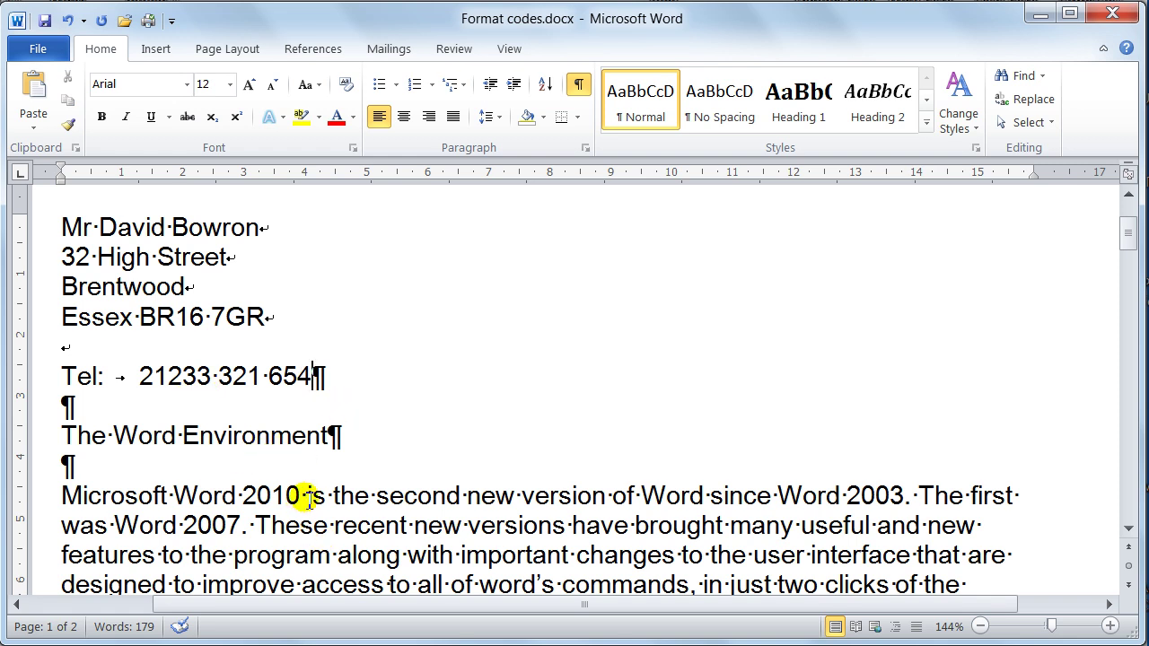
pyautogui.moveTo(308, 495); pyautogui.dragTo(299, 495)
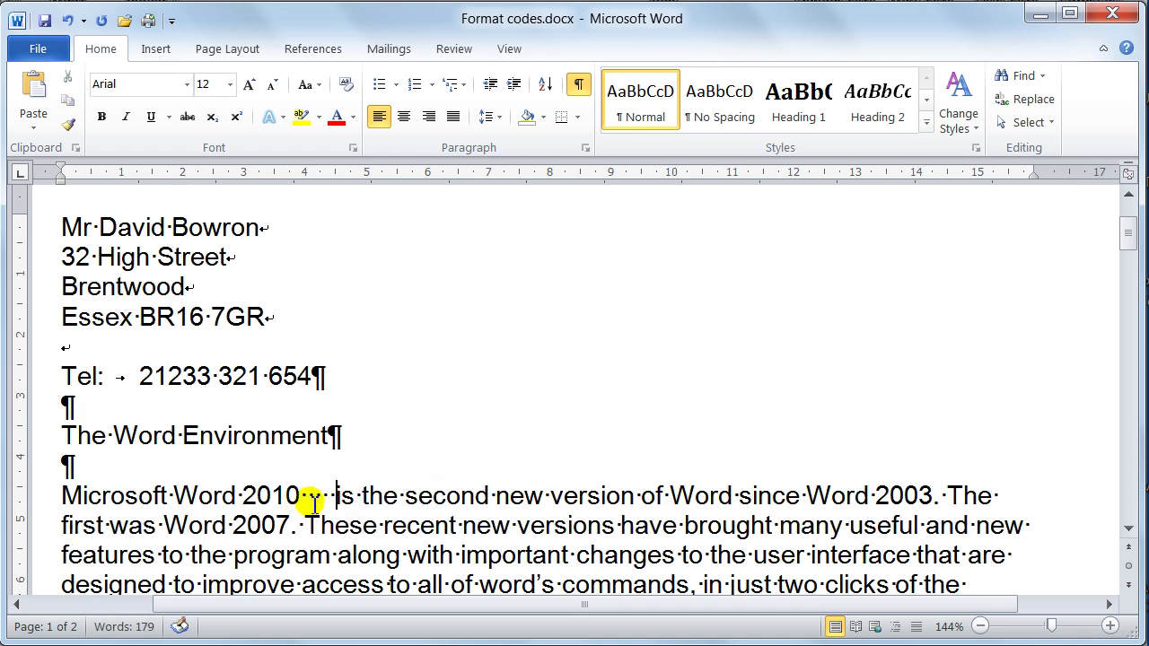
pyautogui.press('BackSpace')
pyautogui.press('BackSpace')
pyautogui.press('BackSpace')
pyautogui.press('BackSpace')
pyautogui.press('BackSpace')
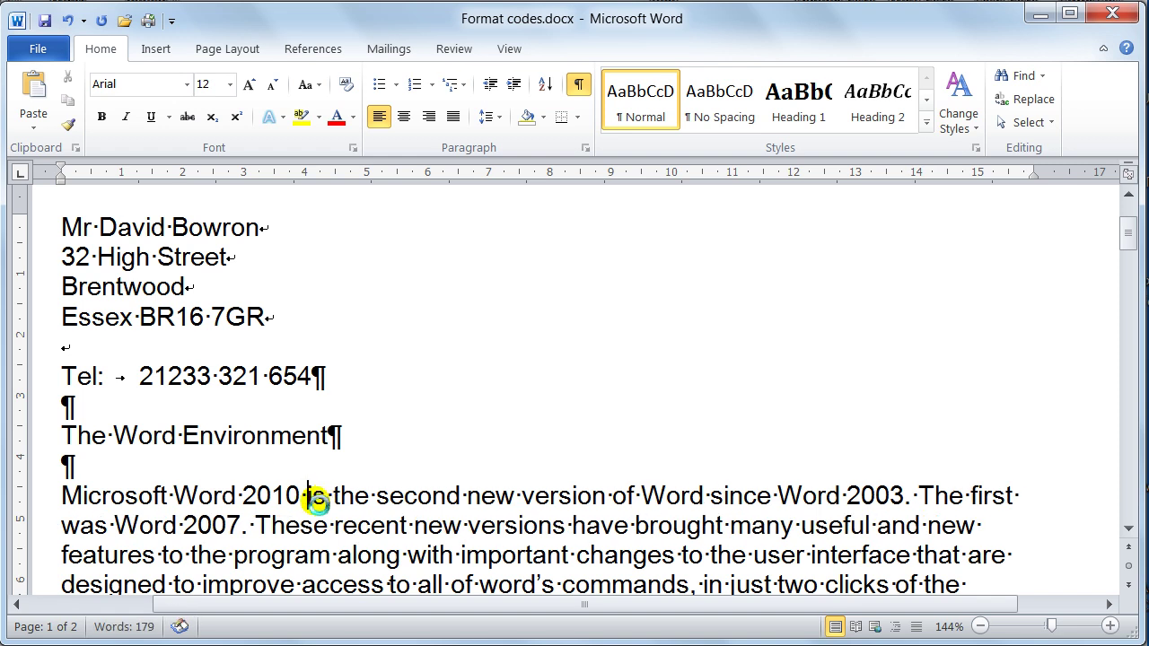
pyautogui.scroll(-3, 316, 502)
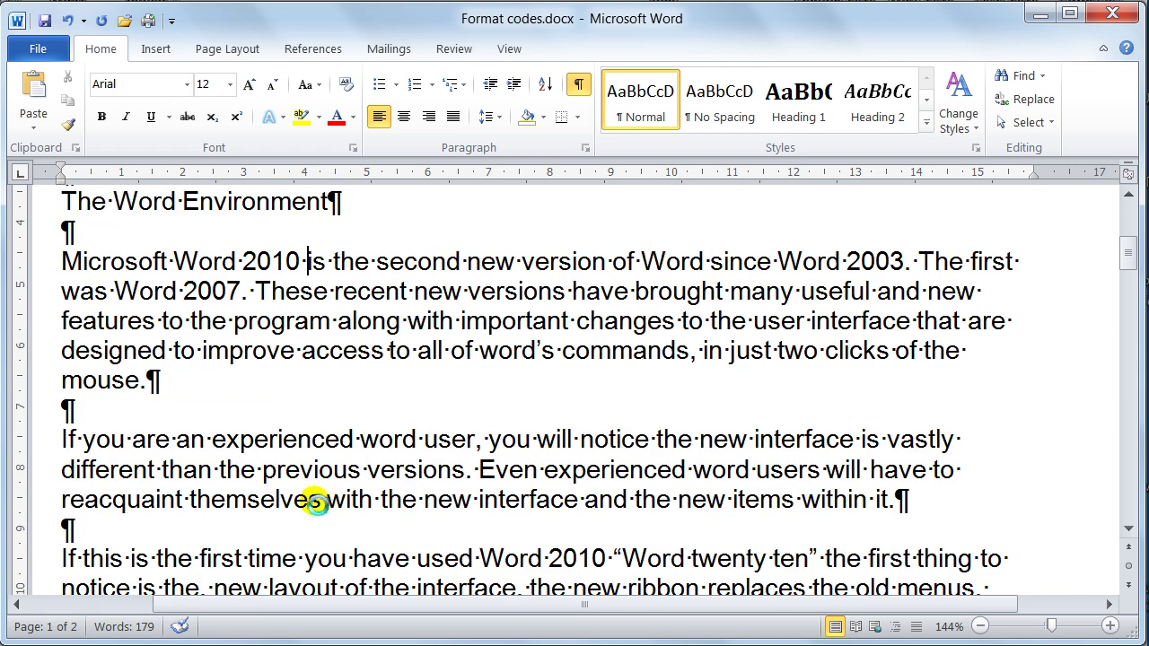
# - Collapse the gap between pages so page 1's Page Break runs straight into the Telephone List
pyautogui.scroll(-10, 316, 503)
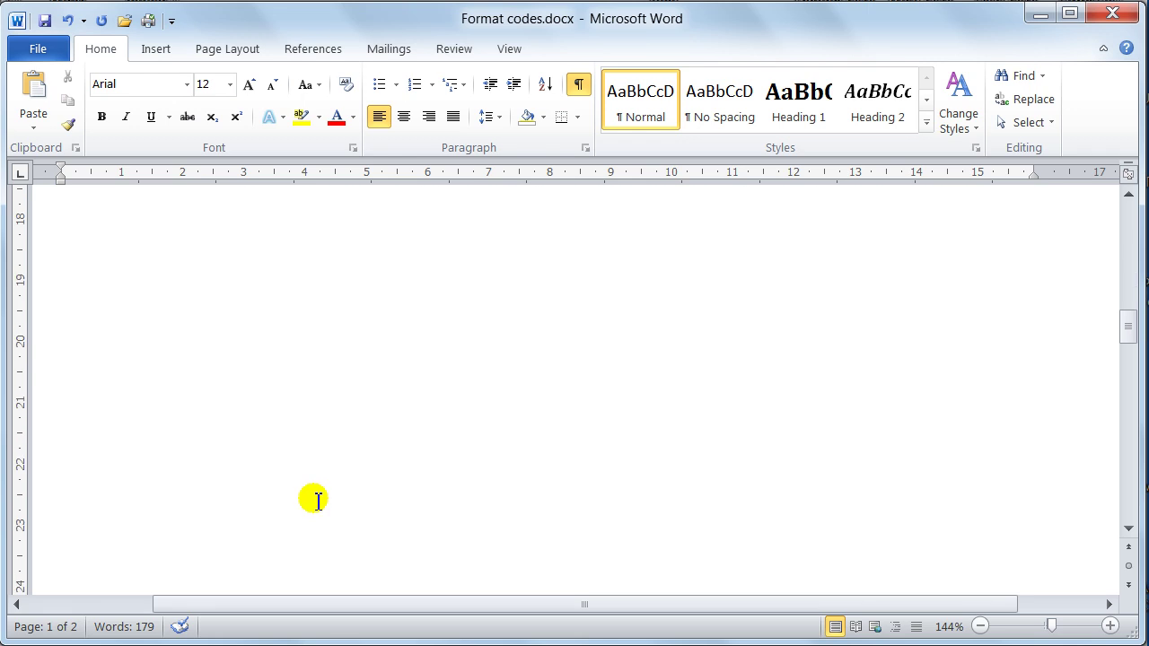
pyautogui.scroll(-4, 318, 501)
pyautogui.scroll(-8, 318, 501)
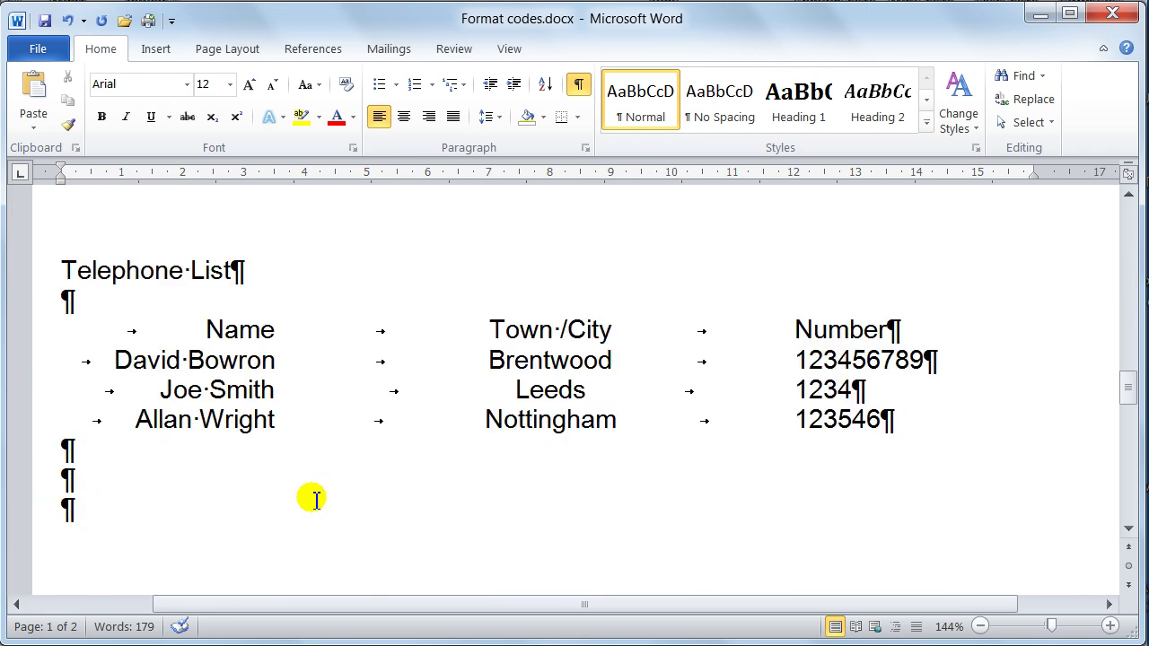
pyautogui.scroll(3, 314, 499)
pyautogui.scroll(10, 315, 499)
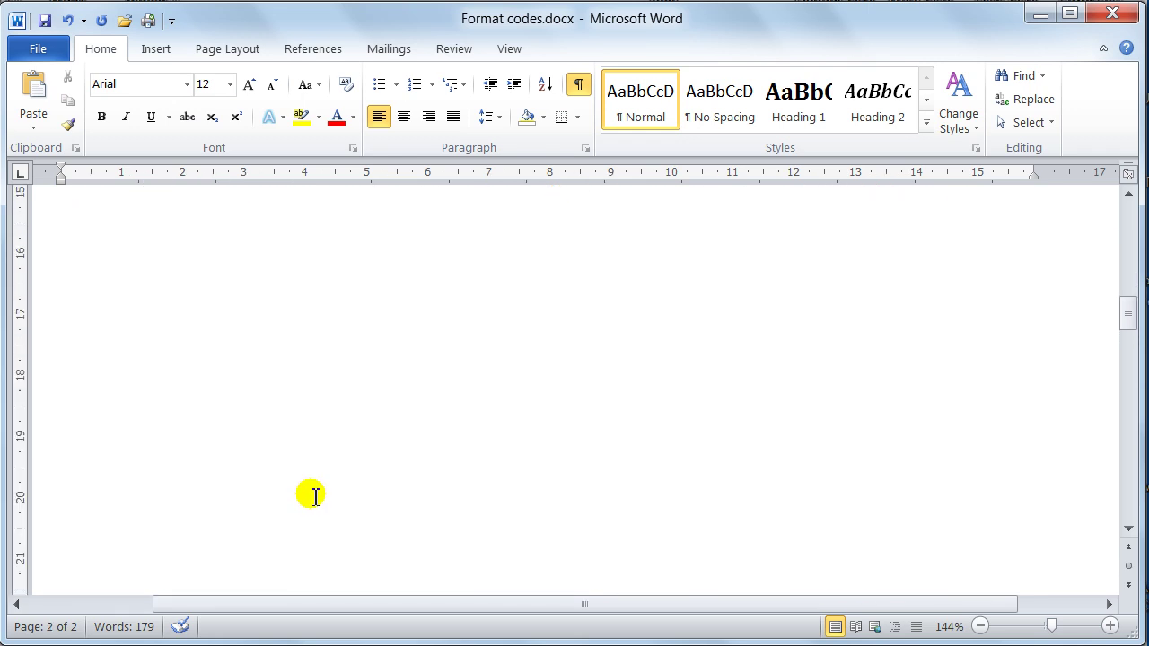
pyautogui.scroll(1, 310, 492)
pyautogui.scroll(-12, 308, 494)
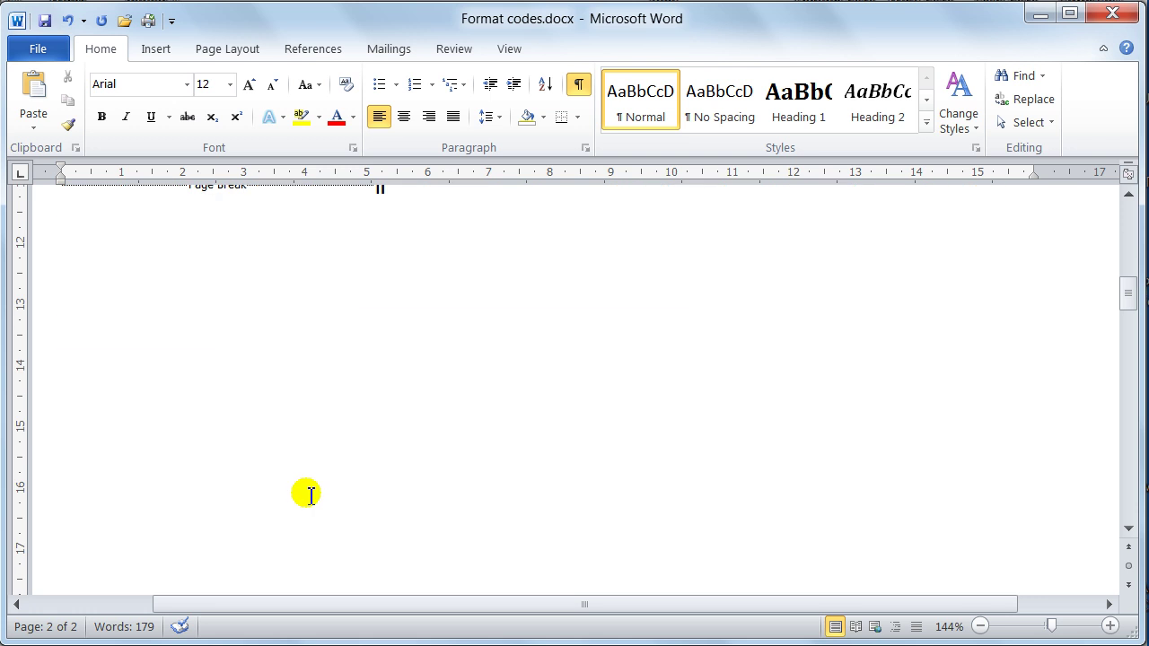
pyautogui.scroll(-6, 308, 494)
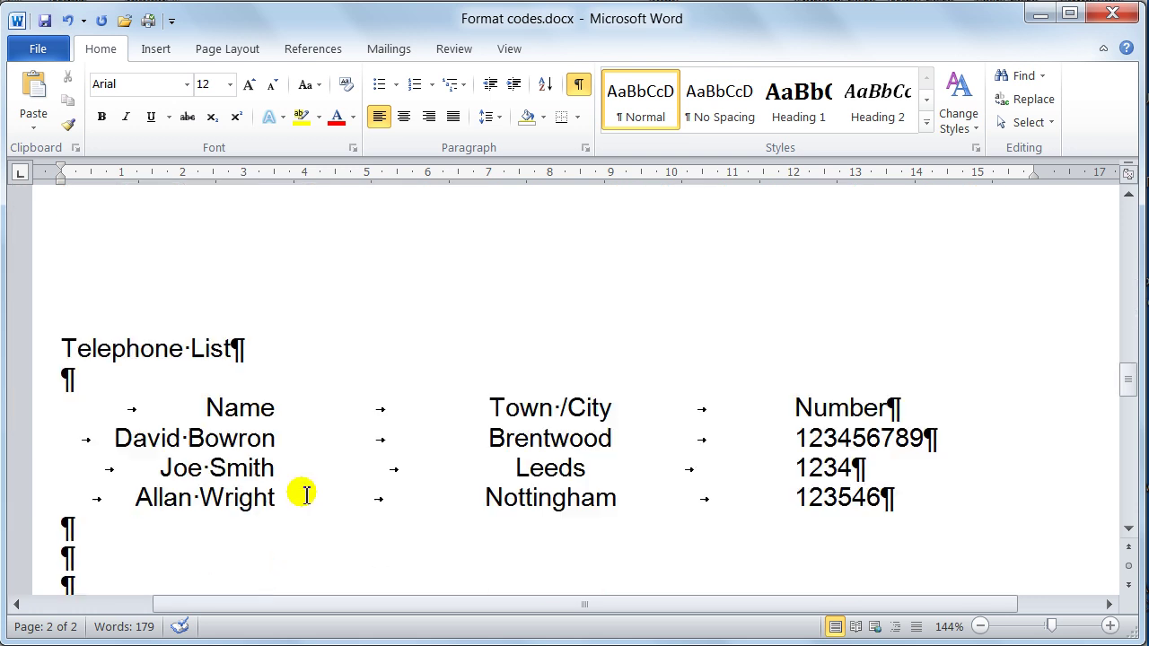
pyautogui.scroll(5, 305, 495)
pyautogui.scroll(-3, 303, 493)
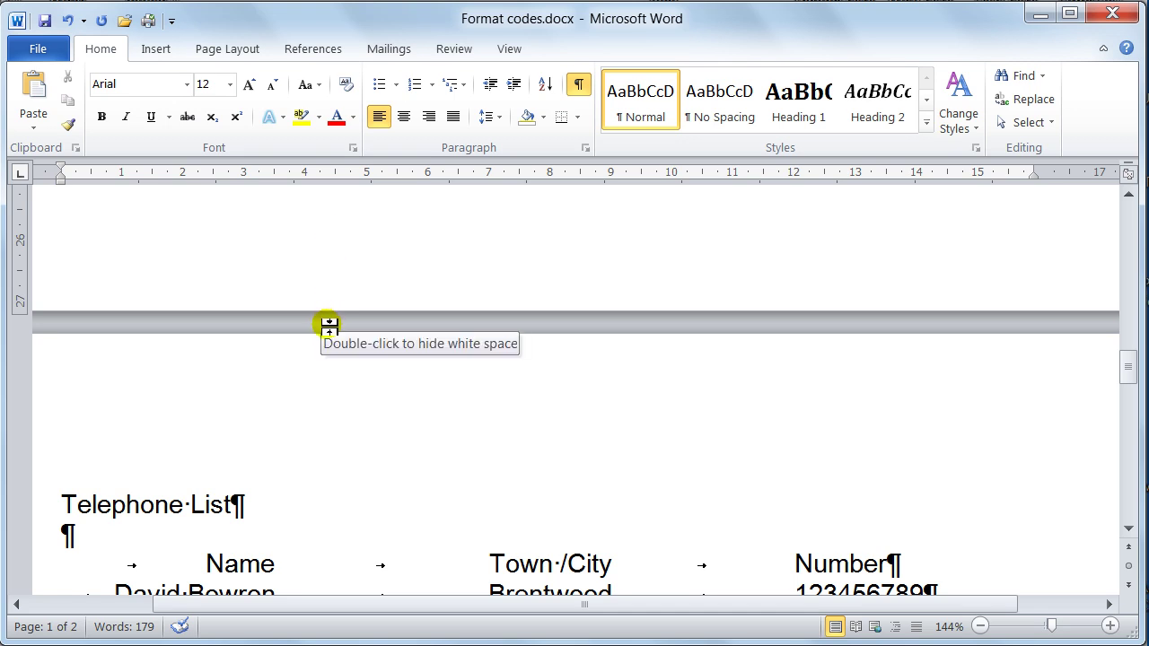
pyautogui.doubleClick(330, 321)
pyautogui.scroll(-15, 328, 325)
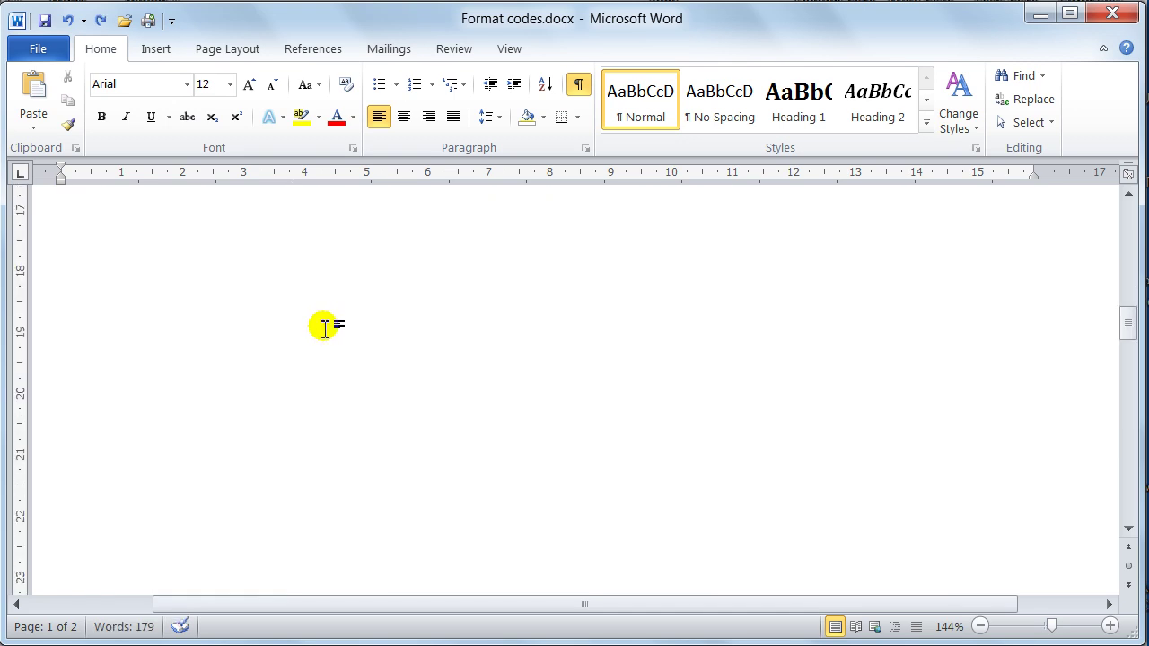
pyautogui.doubleClick(325, 304)
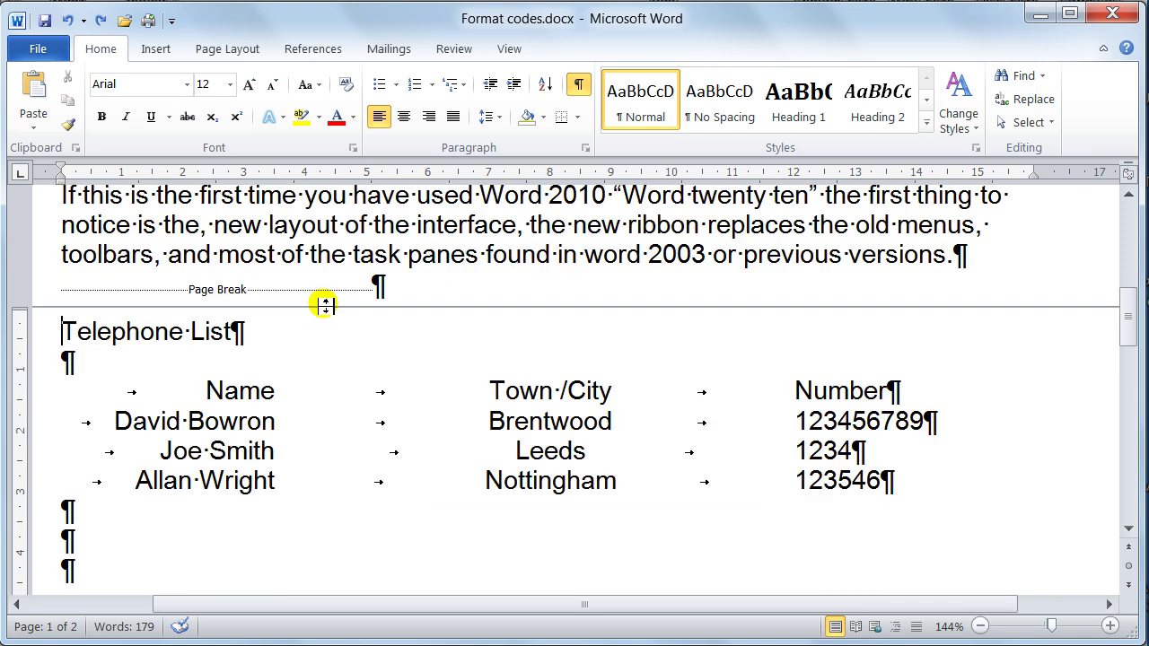
pyautogui.scroll(-3, 328, 368)
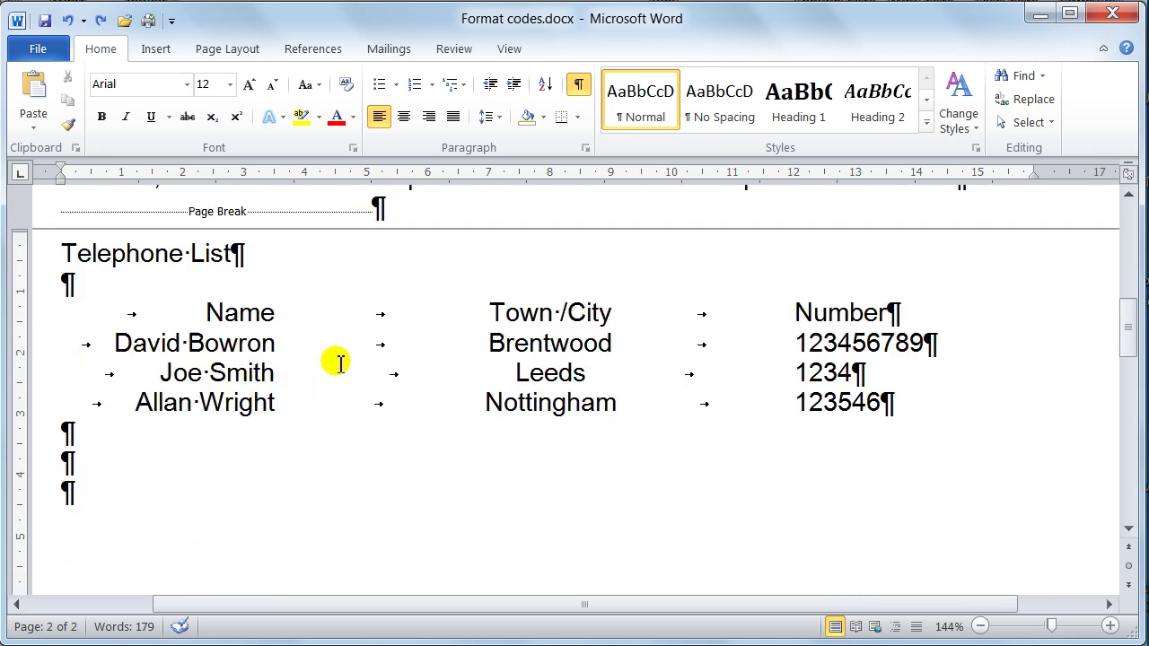
pyautogui.scroll(7, 341, 364)
pyautogui.scroll(-4, 351, 366)
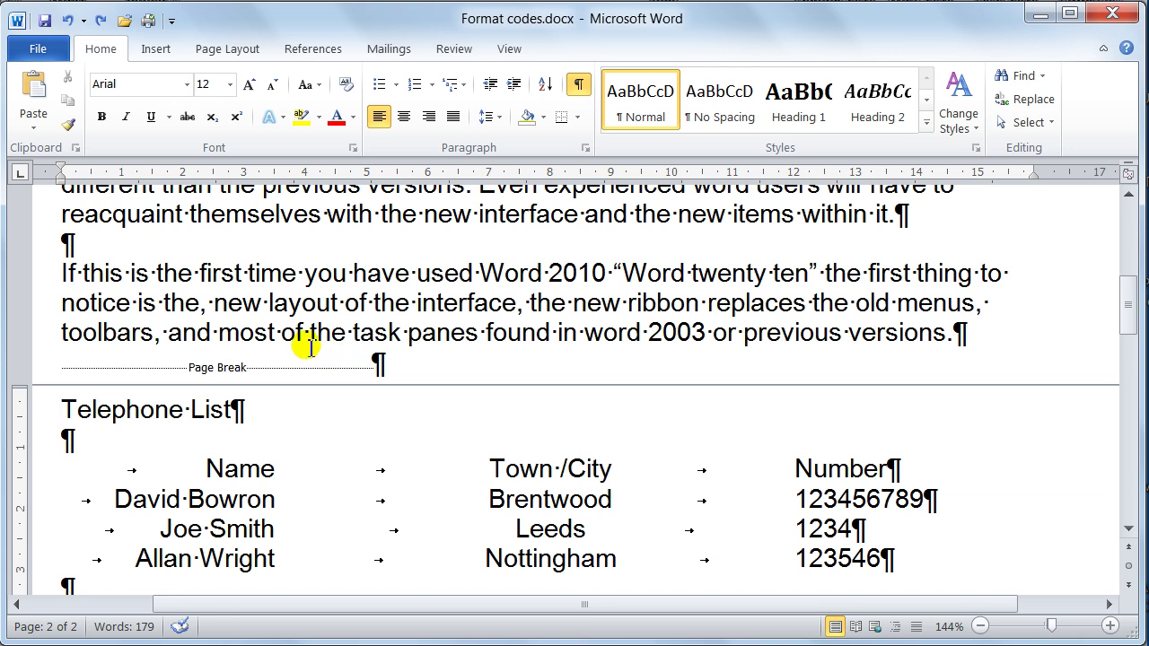
pyautogui.scroll(-1, 313, 384)
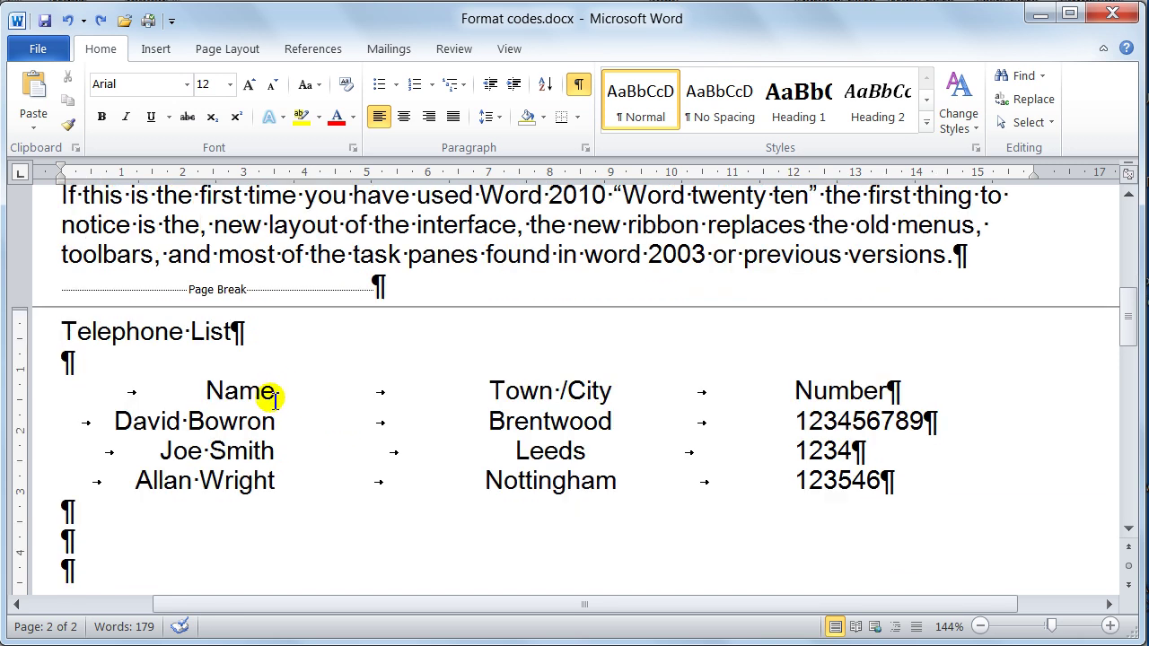
# - Highlight the tab mark between Name and Town/City, then the paragraph mark after 654
pyautogui.moveTo(285, 398); pyautogui.dragTo(413, 395)
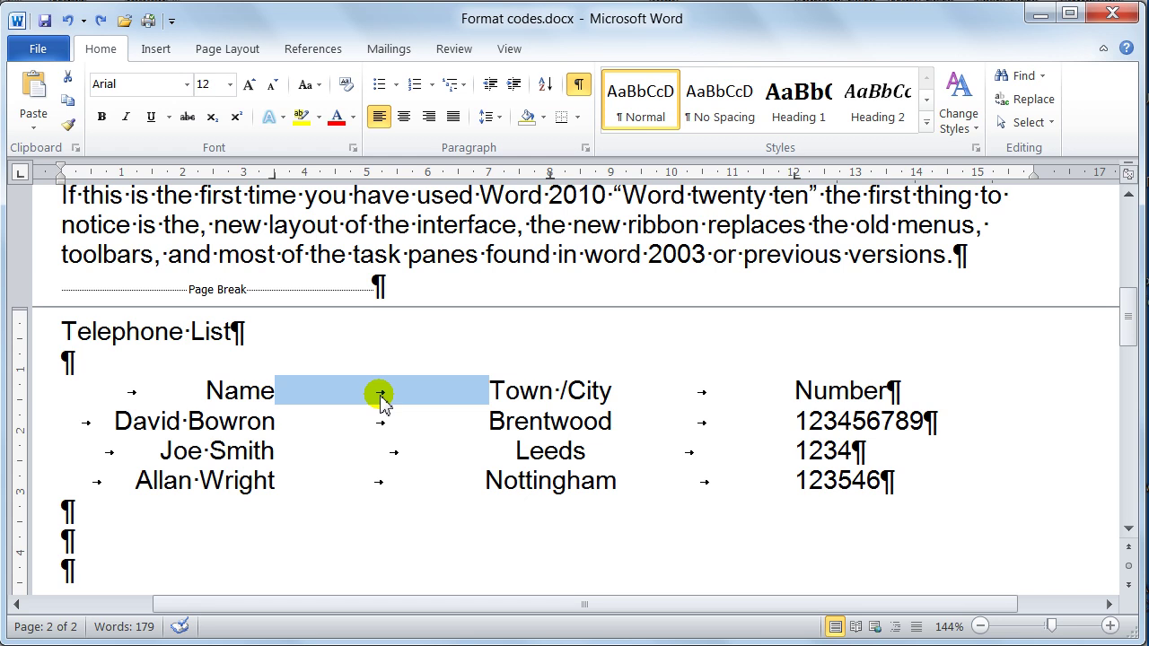
pyautogui.click(381, 396)
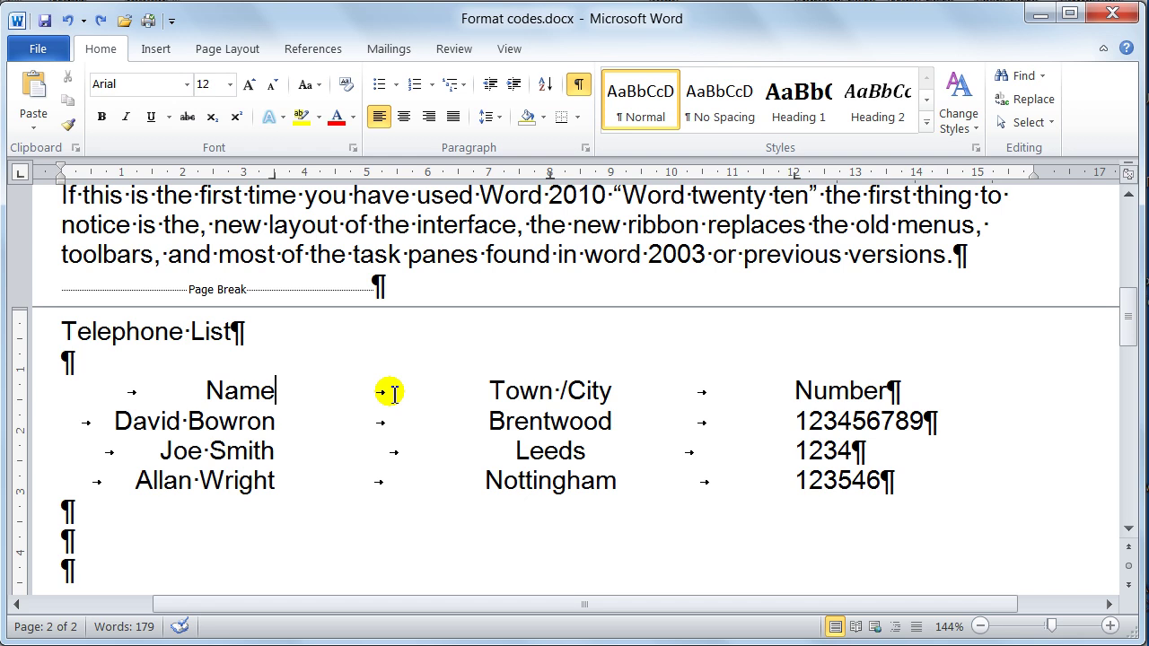
pyautogui.scroll(2, 386, 391)
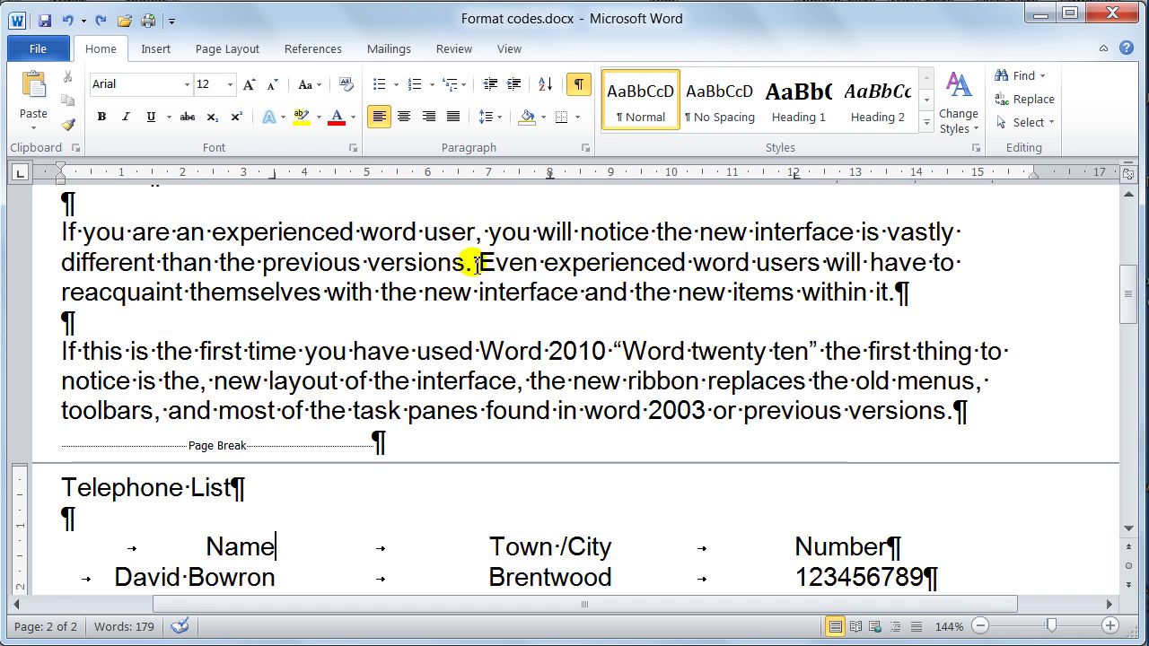
pyautogui.click(368, 262)
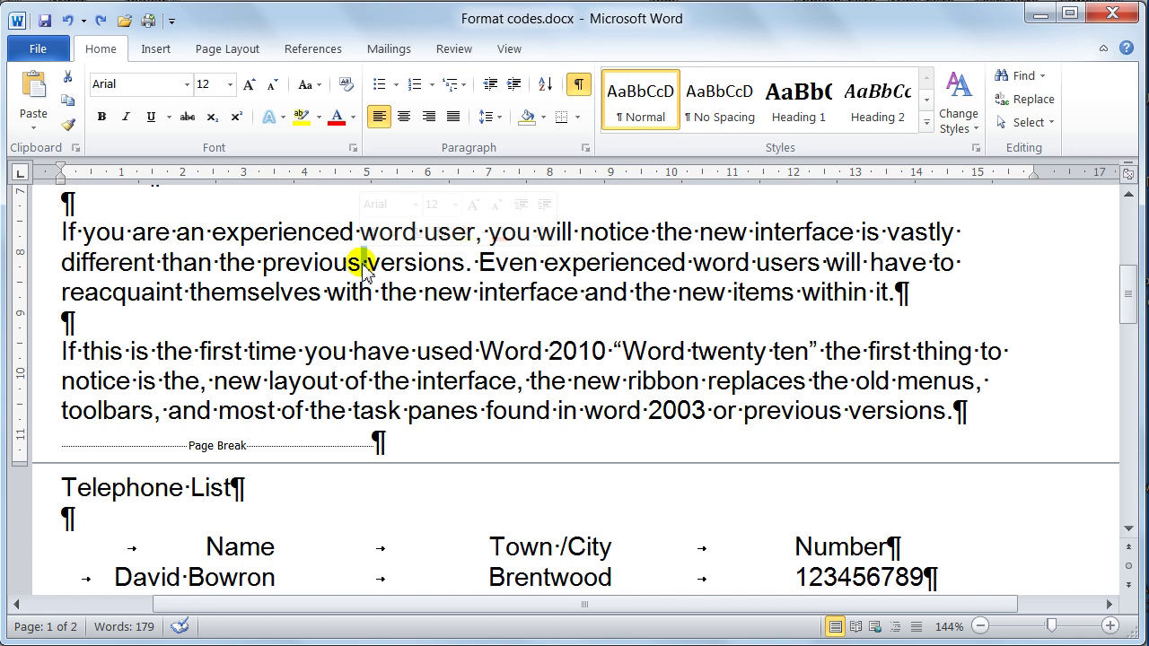
pyautogui.scroll(3, 372, 263)
pyautogui.click(321, 247)
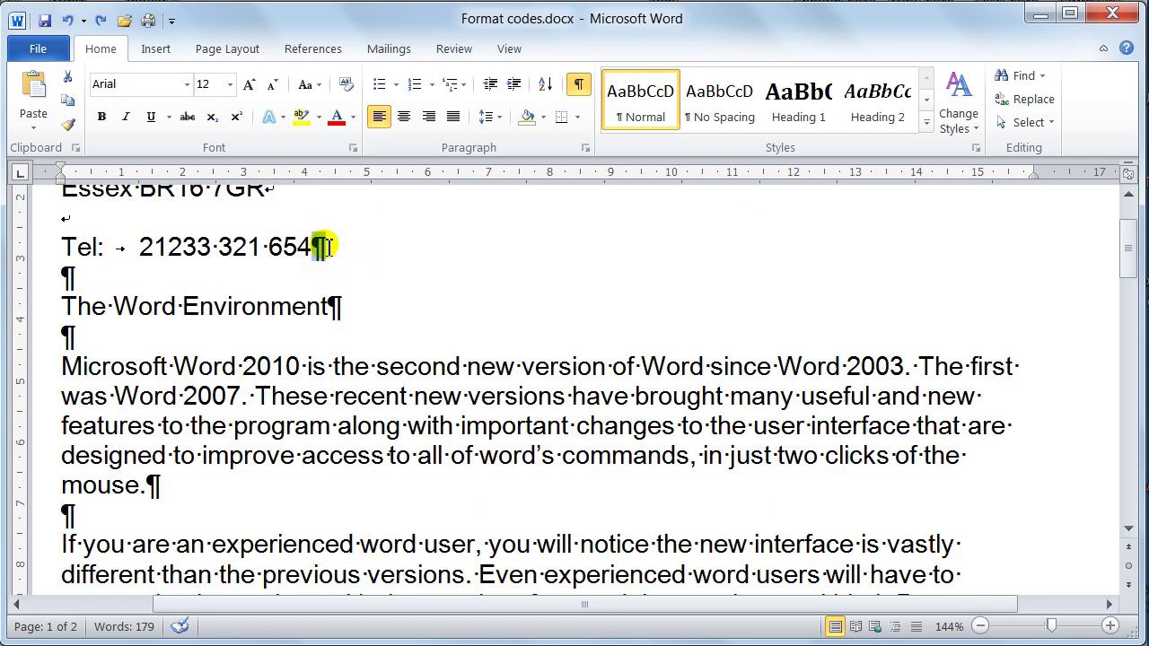
pyautogui.moveTo(328, 253); pyautogui.dragTo(334, 259)
# - Highlight a line-break arrow in the address block, then zoom out to 84%
pyautogui.scroll(2, 333, 256)
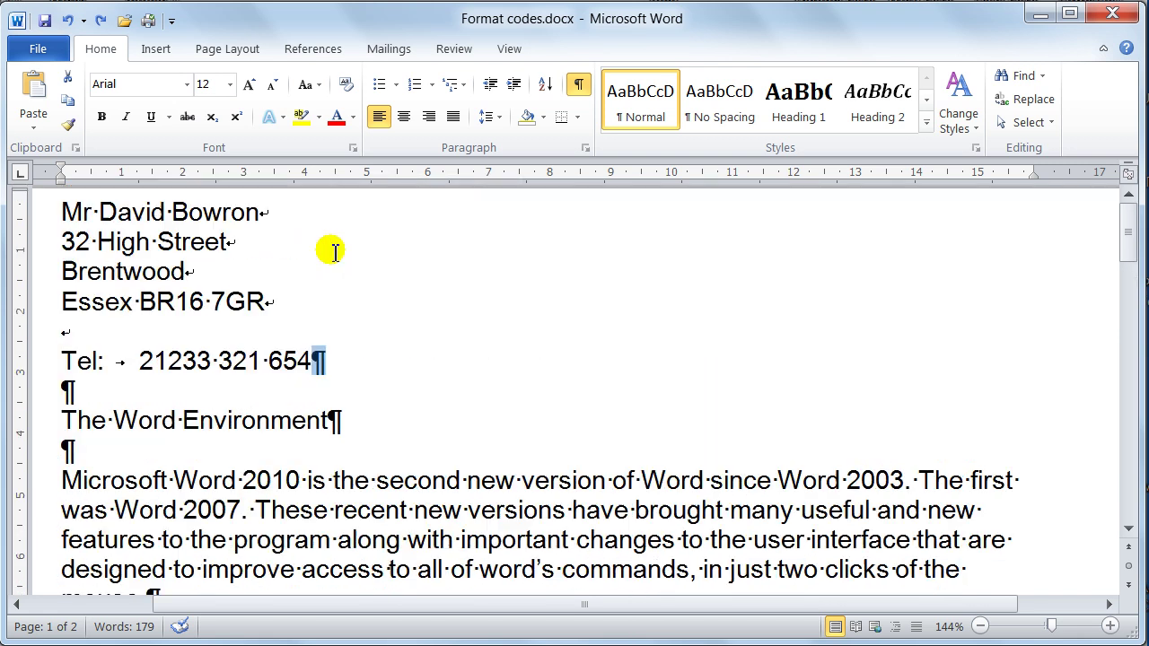
pyautogui.moveTo(258, 212); pyautogui.dragTo(271, 213)
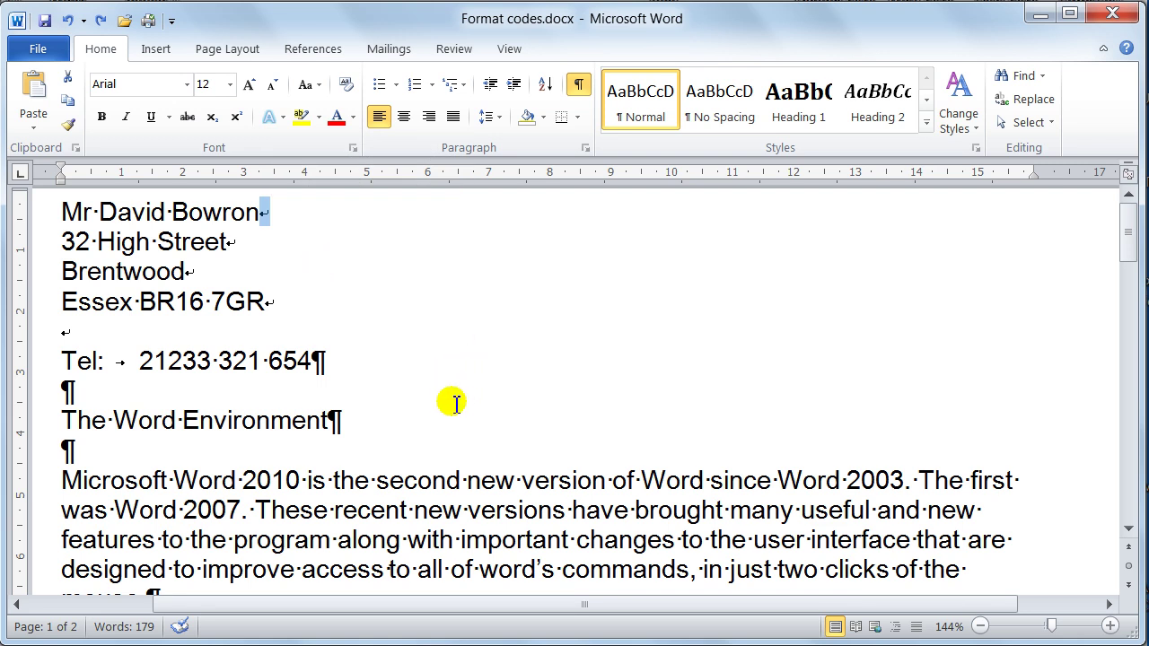
pyautogui.click(270, 220)
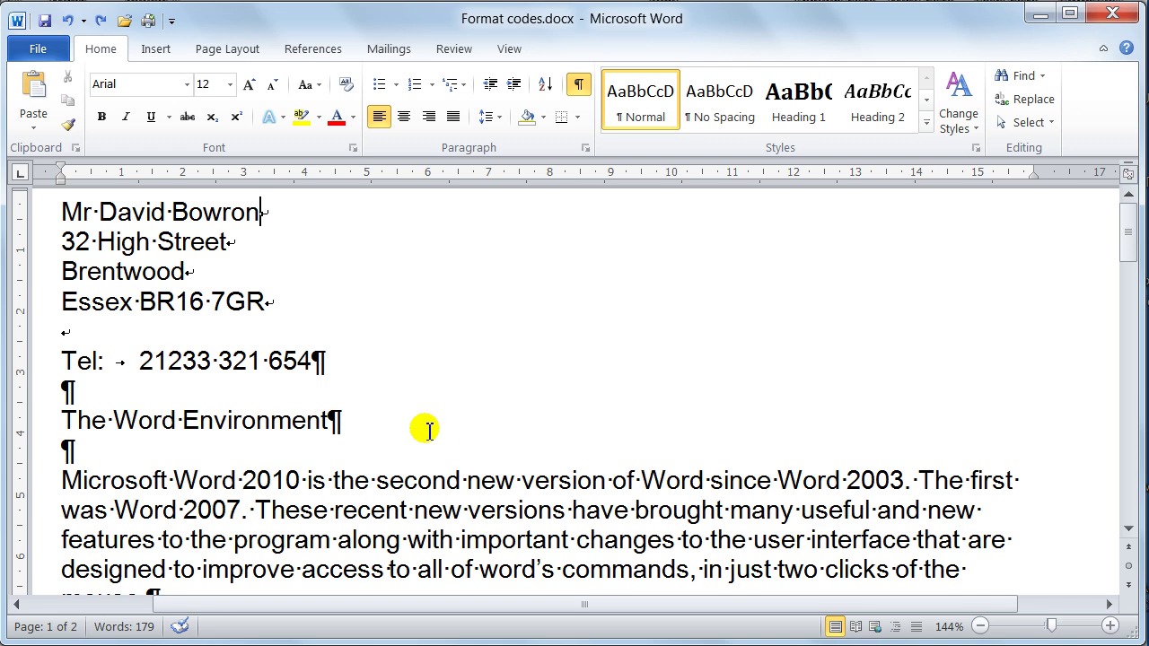
pyautogui.scroll(-6, 429, 431)
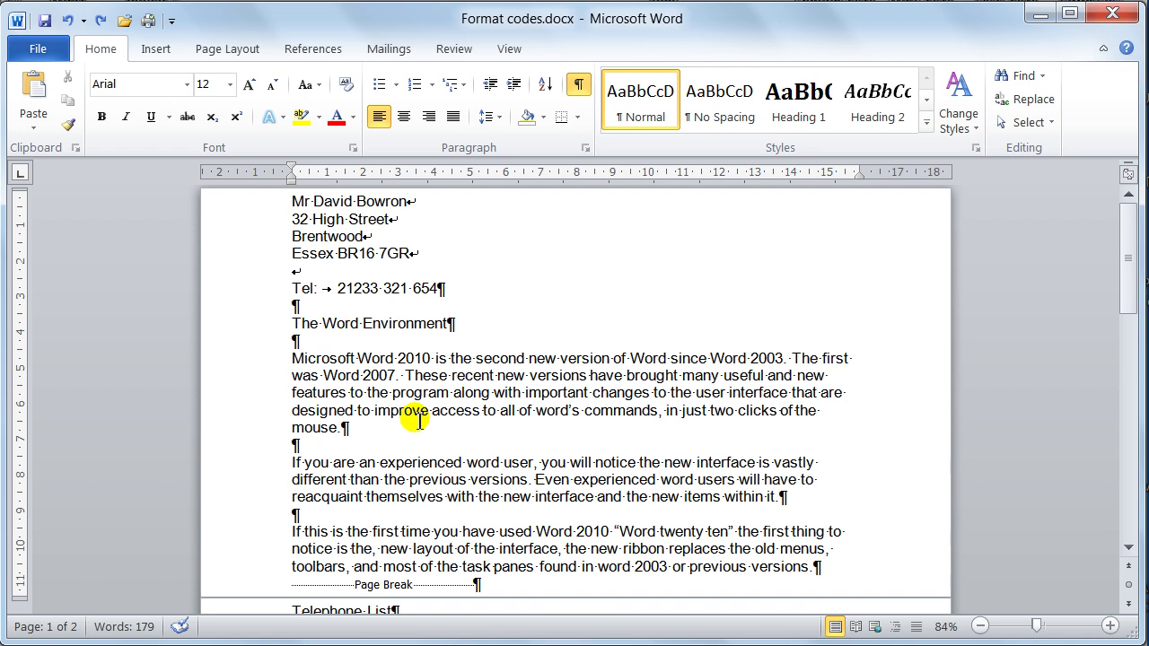
# - Show the white space between pages again by double-clicking the page boundary
pyautogui.scroll(-1, 597, 309)
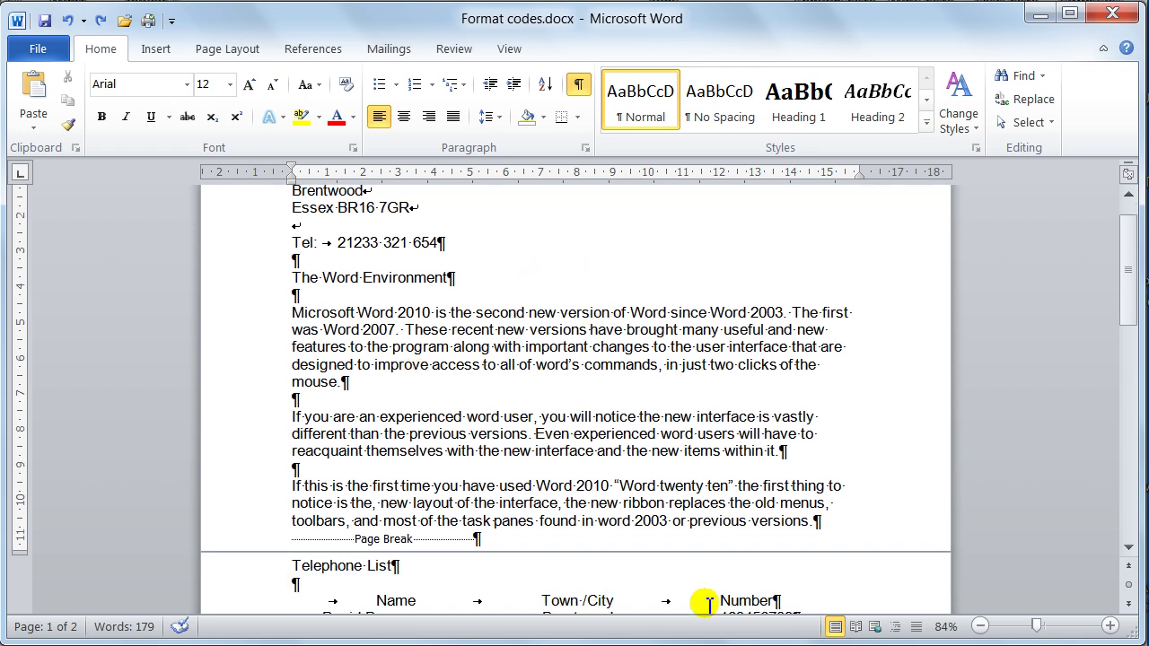
pyautogui.doubleClick(703, 554)
pyautogui.scroll(-5, 698, 556)
# - Select the first body paragraph, beginning 'Microsoft Word 2010', from the left margin
pyautogui.scroll(6, 698, 557)
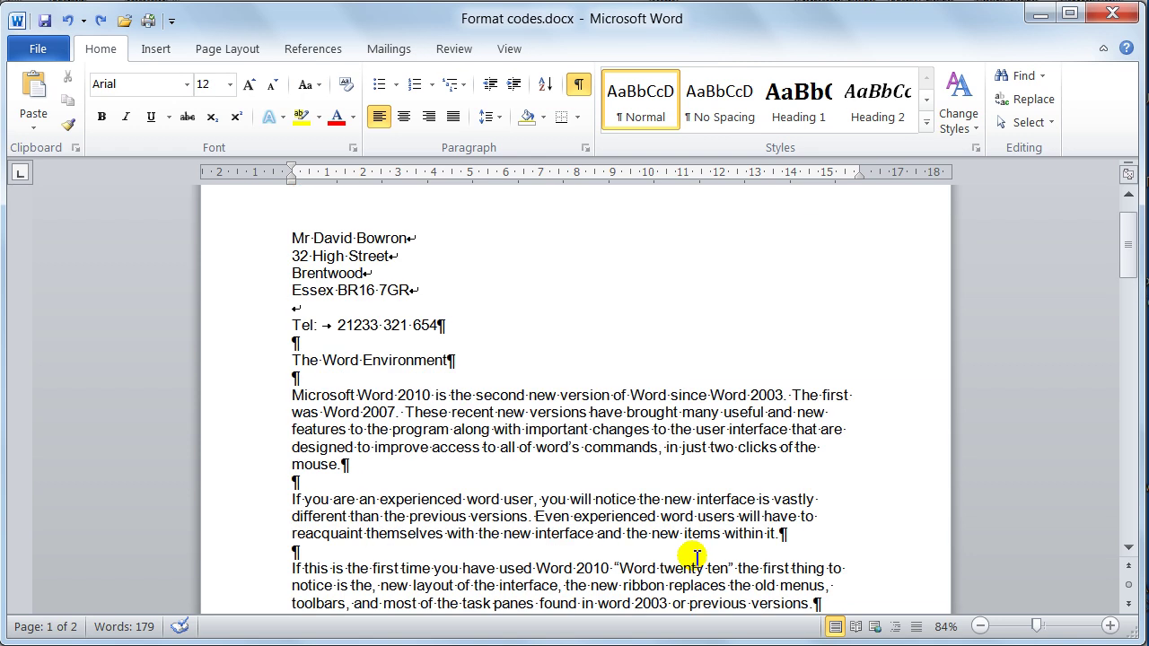
pyautogui.scroll(2, 696, 556)
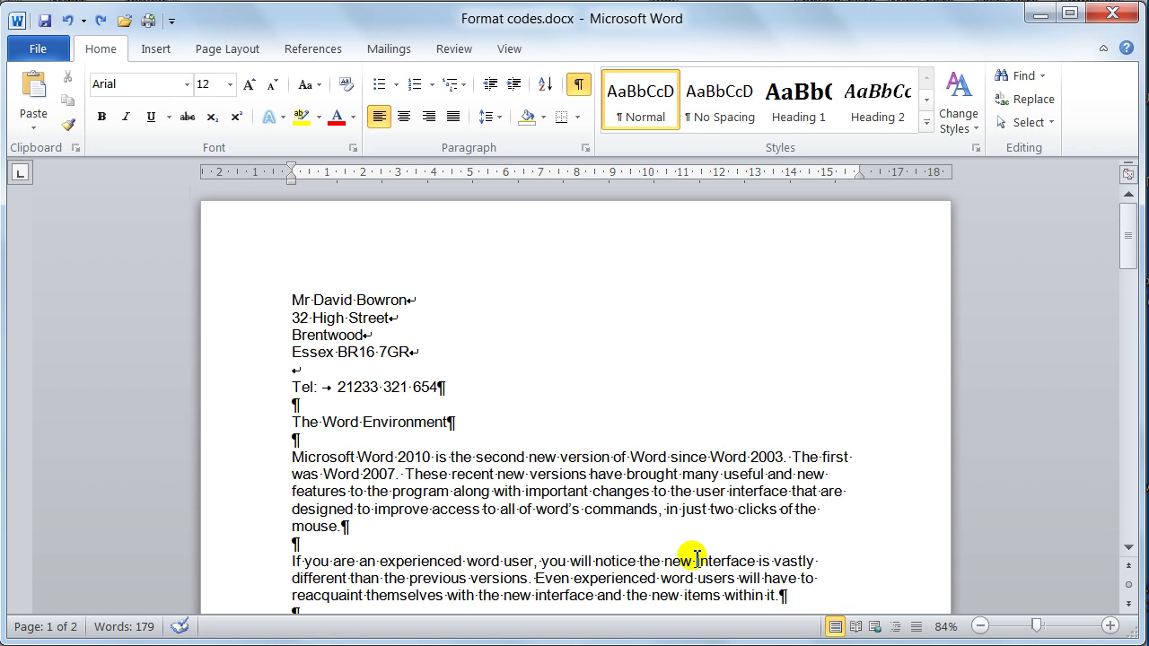
pyautogui.scroll(-1, 693, 552)
pyautogui.scroll(1, 688, 552)
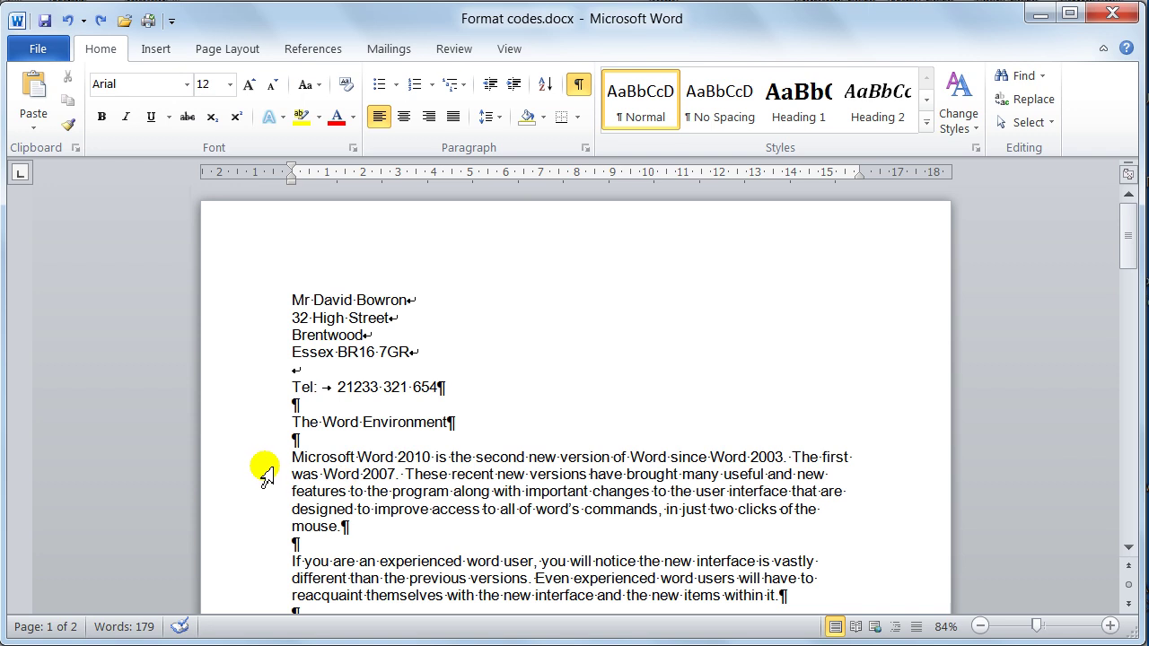
pyautogui.moveTo(265, 462); pyautogui.dragTo(266, 519)
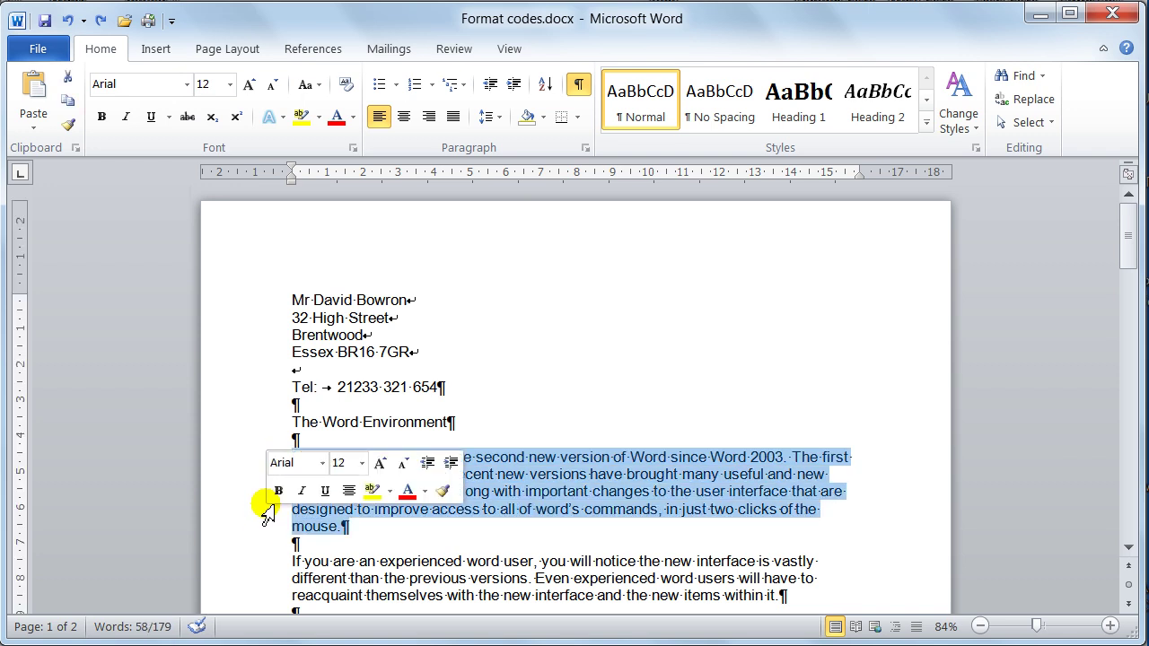
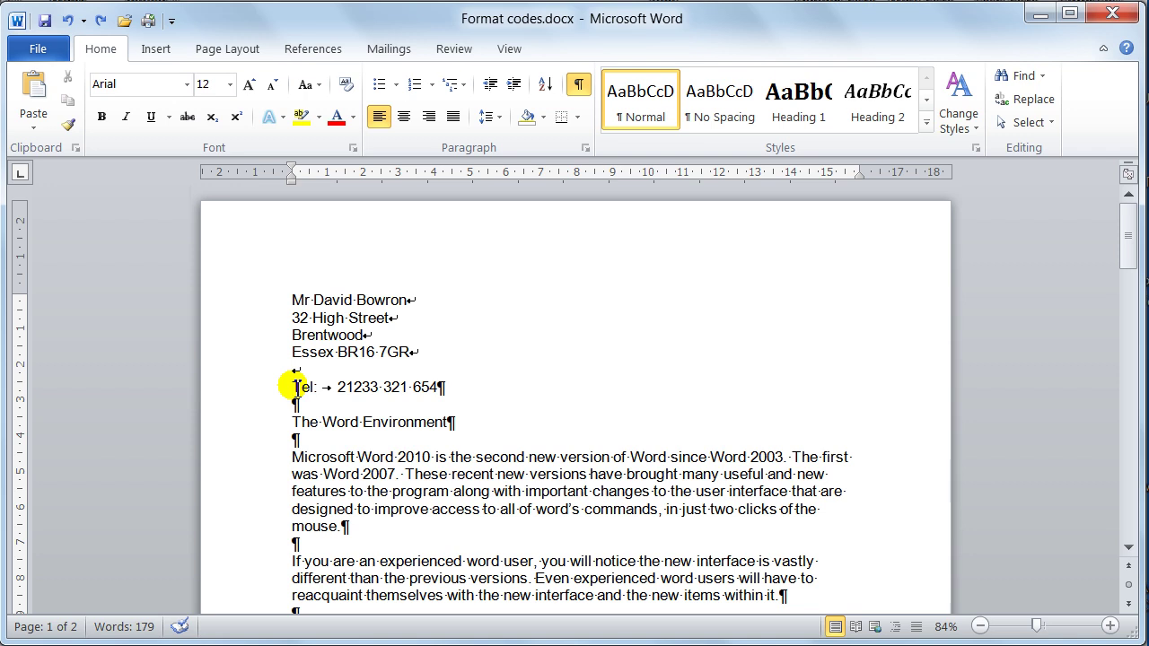
pyautogui.moveTo(437, 387); pyautogui.dragTo(446, 387)
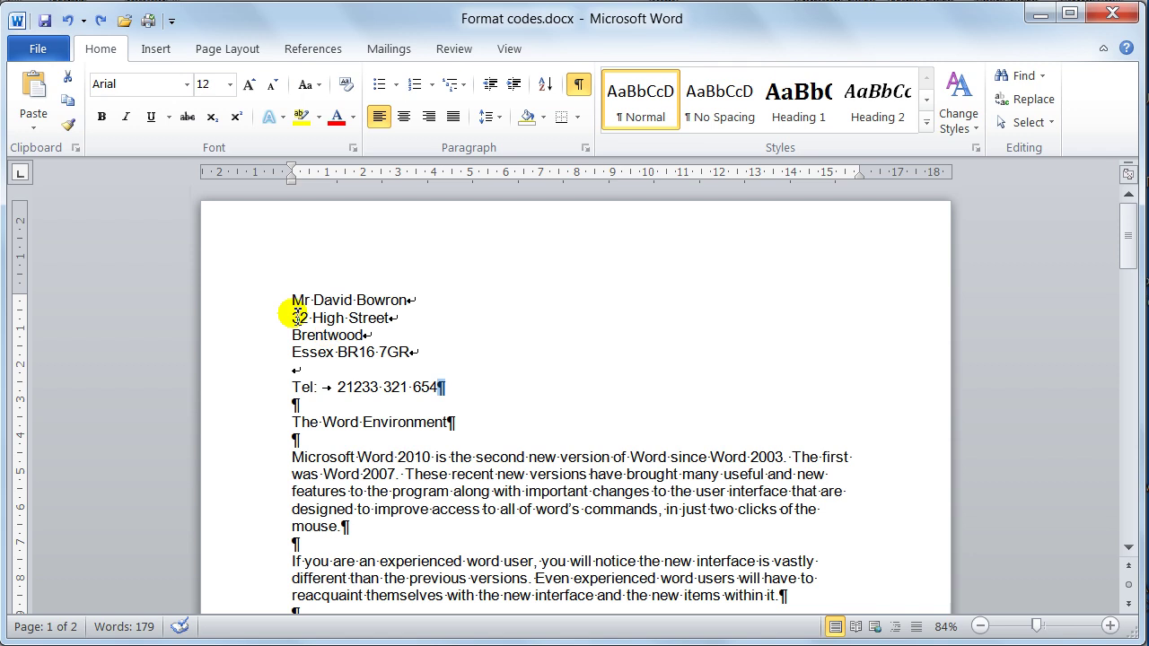
pyautogui.moveTo(290, 300); pyautogui.dragTo(446, 389)
pyautogui.click(444, 398)
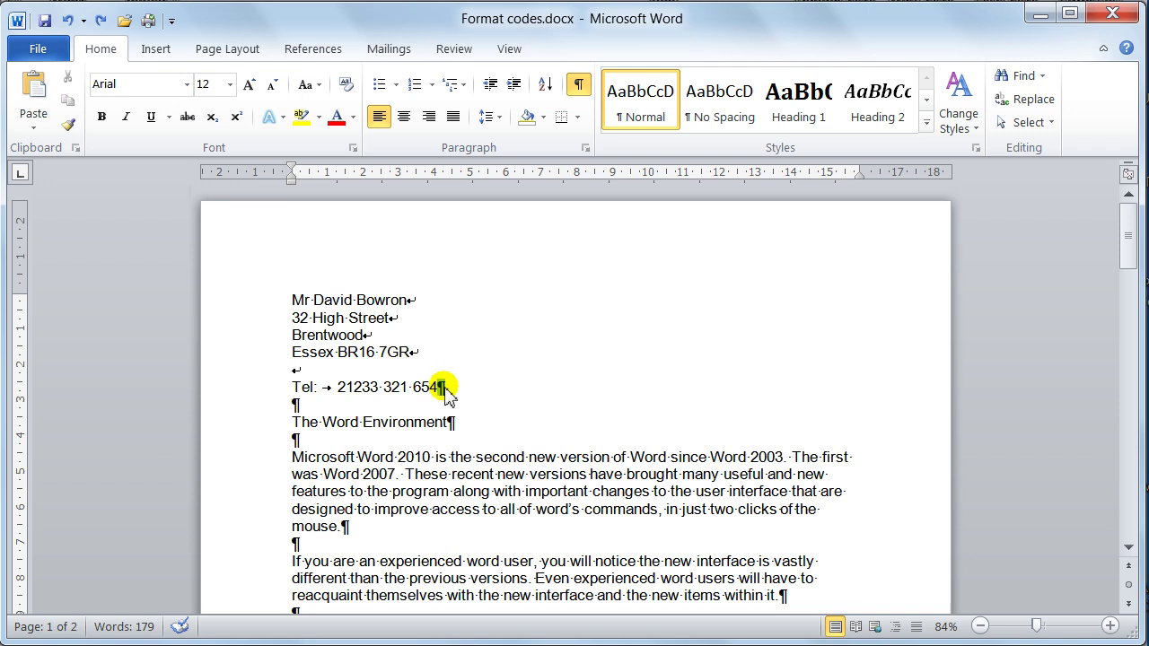
pyautogui.tripleClick(321, 334)
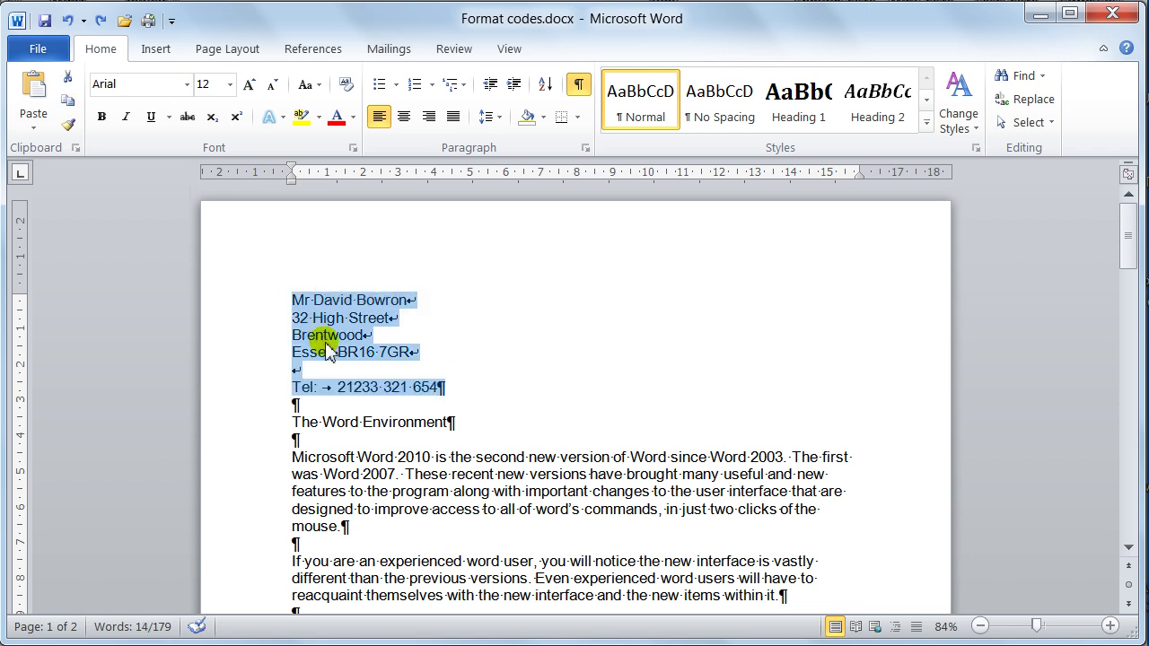
pyautogui.click(302, 406)
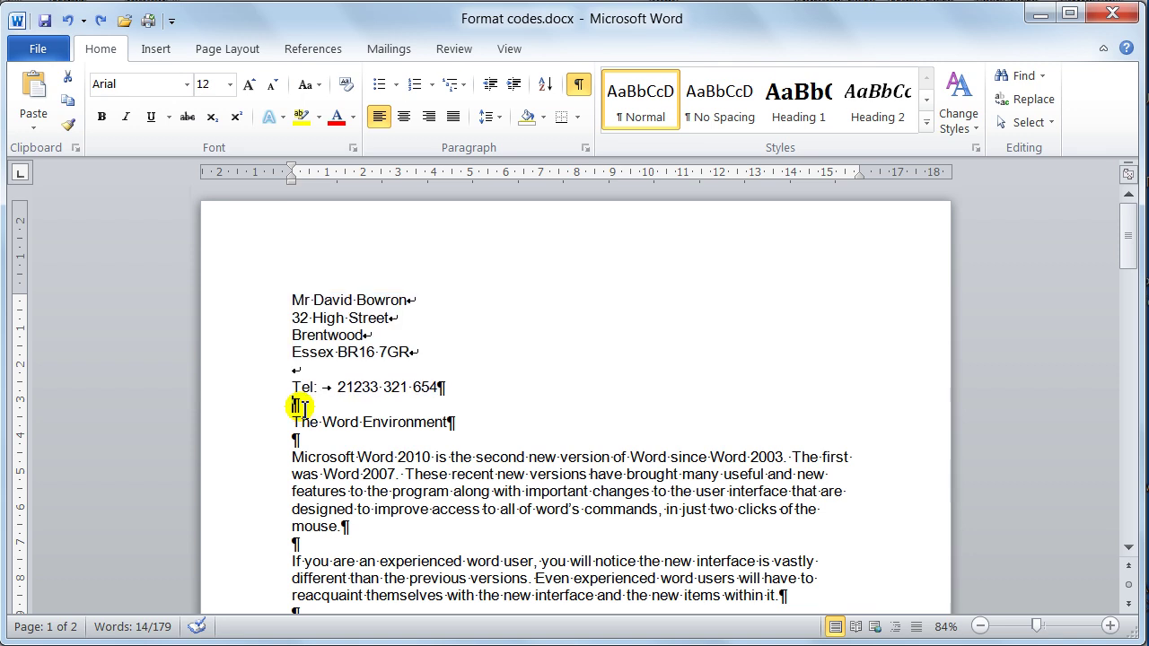
pyautogui.moveTo(301, 406); pyautogui.dragTo(296, 423)
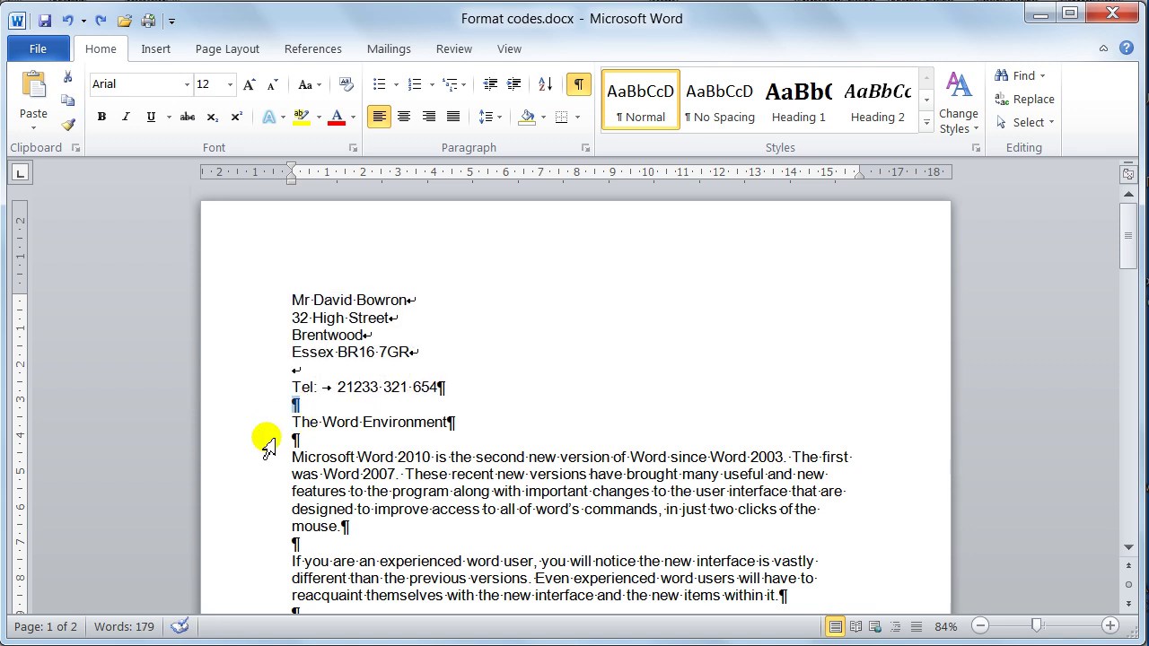
pyautogui.click(291, 422)
pyautogui.doubleClick(292, 422)
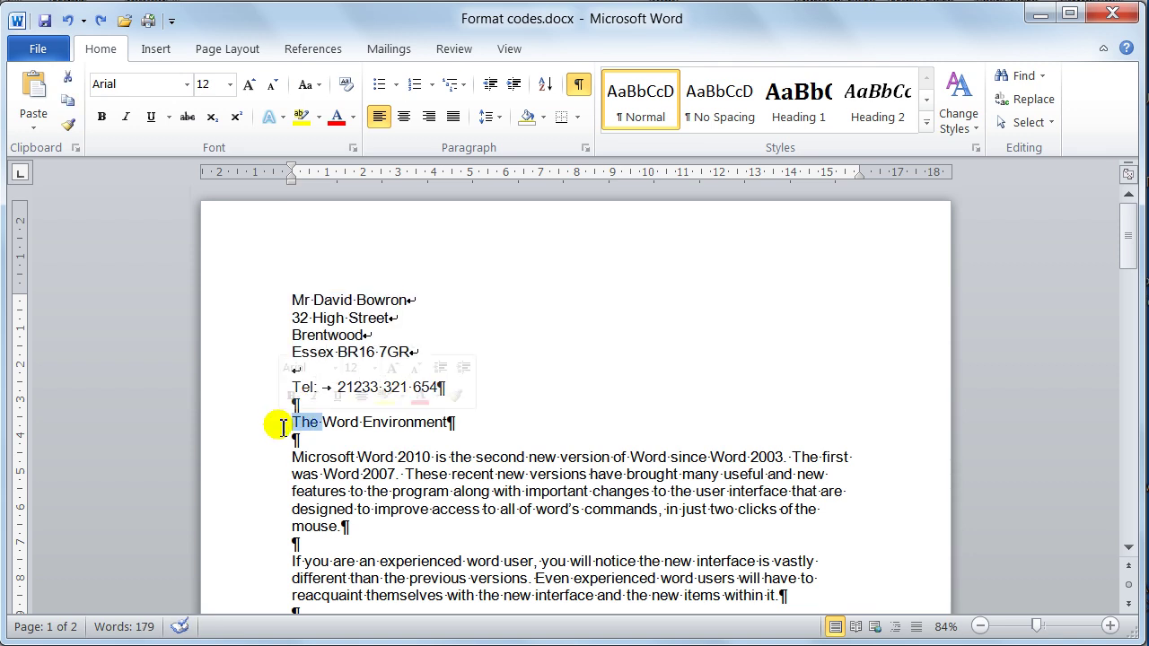
pyautogui.tripleClick(292, 422)
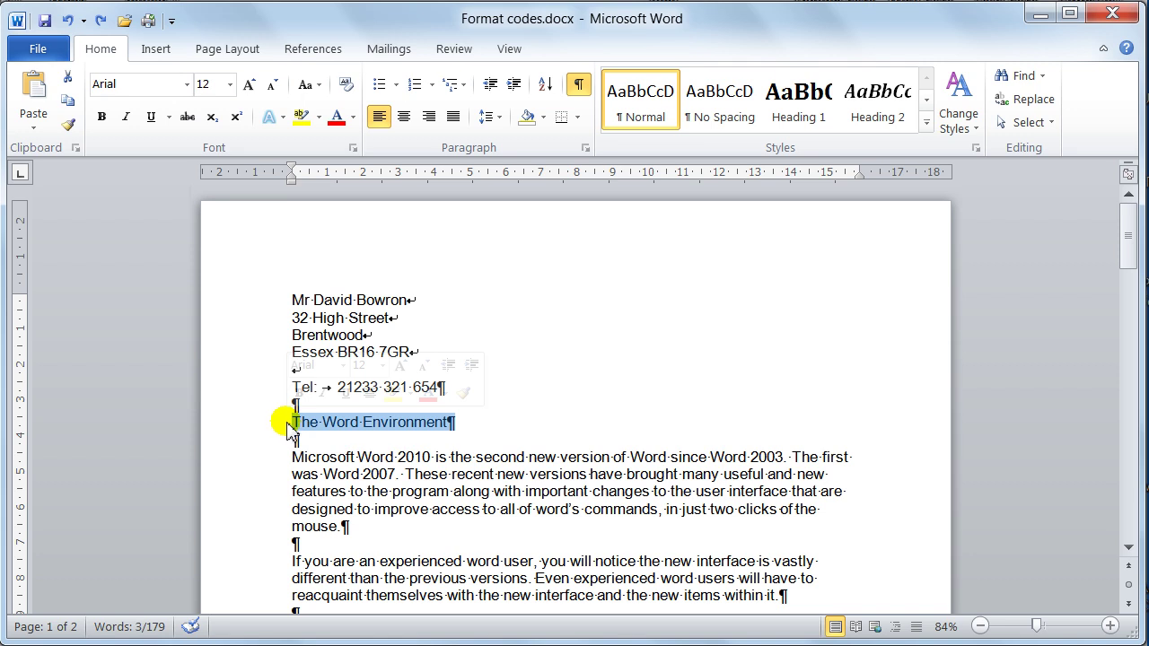
pyautogui.click(291, 440)
pyautogui.moveTo(291, 440); pyautogui.dragTo(359, 533)
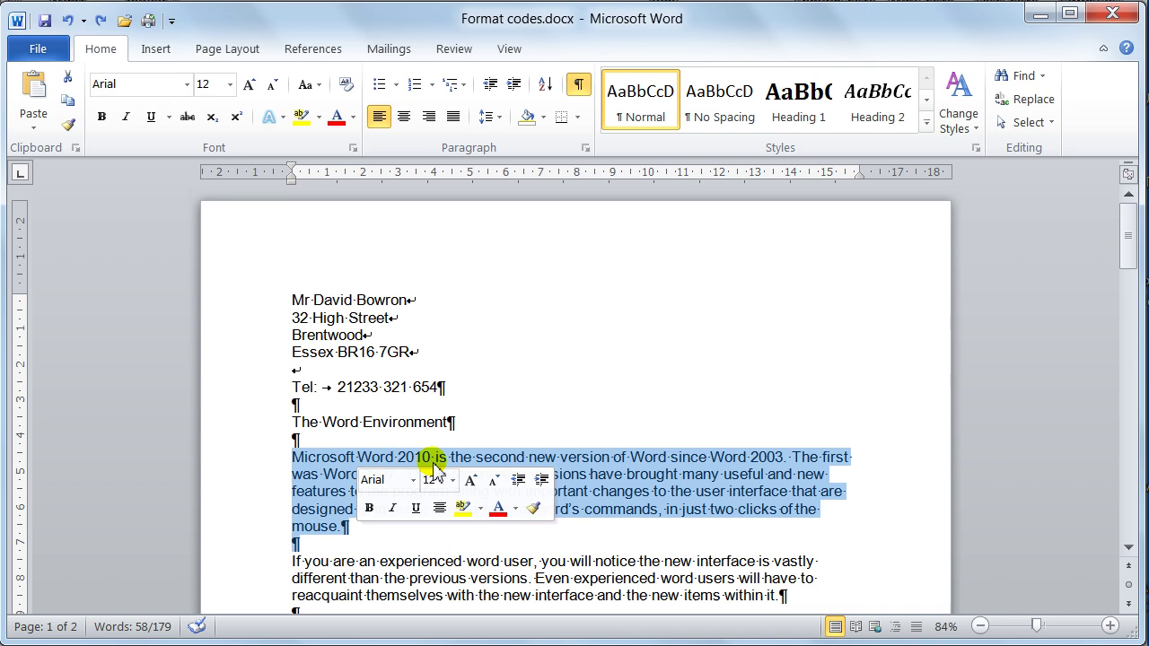
pyautogui.moveTo(448, 422); pyautogui.dragTo(456, 423)
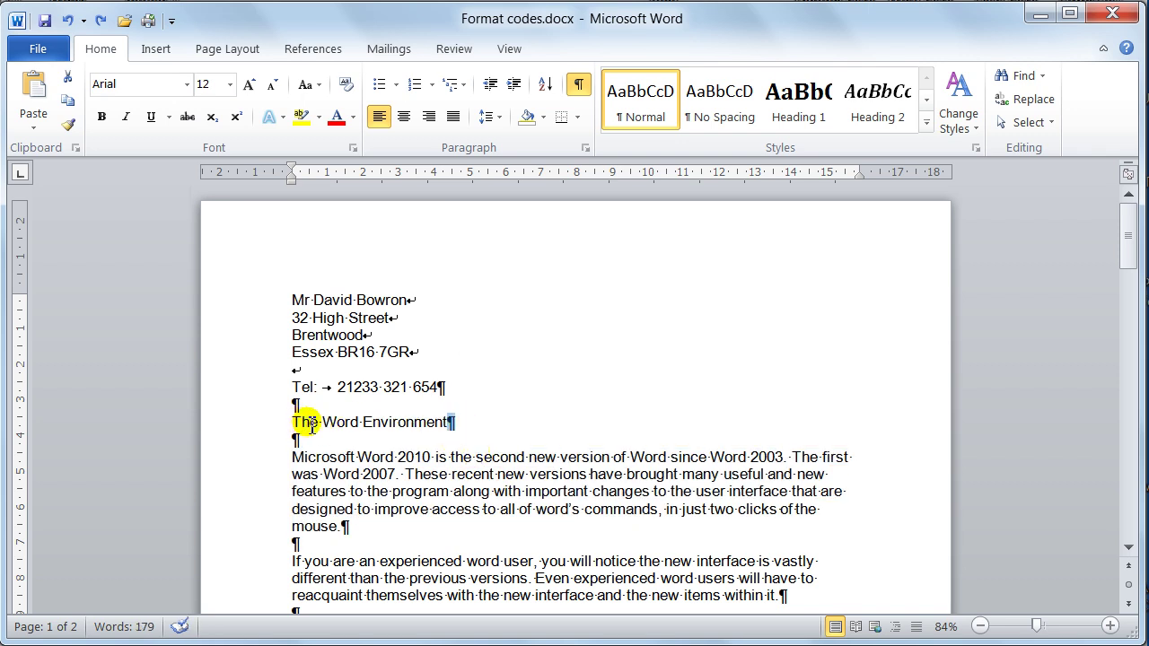
pyautogui.doubleClick(427, 474)
pyautogui.tripleClick(436, 474)
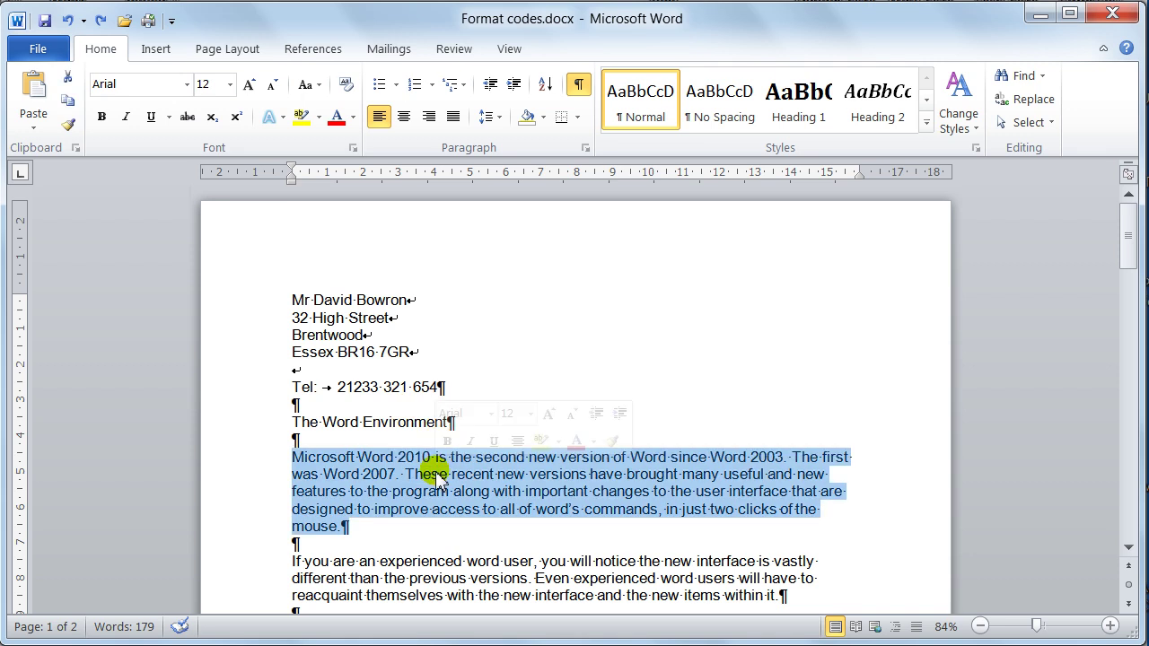
pyautogui.click(295, 493)
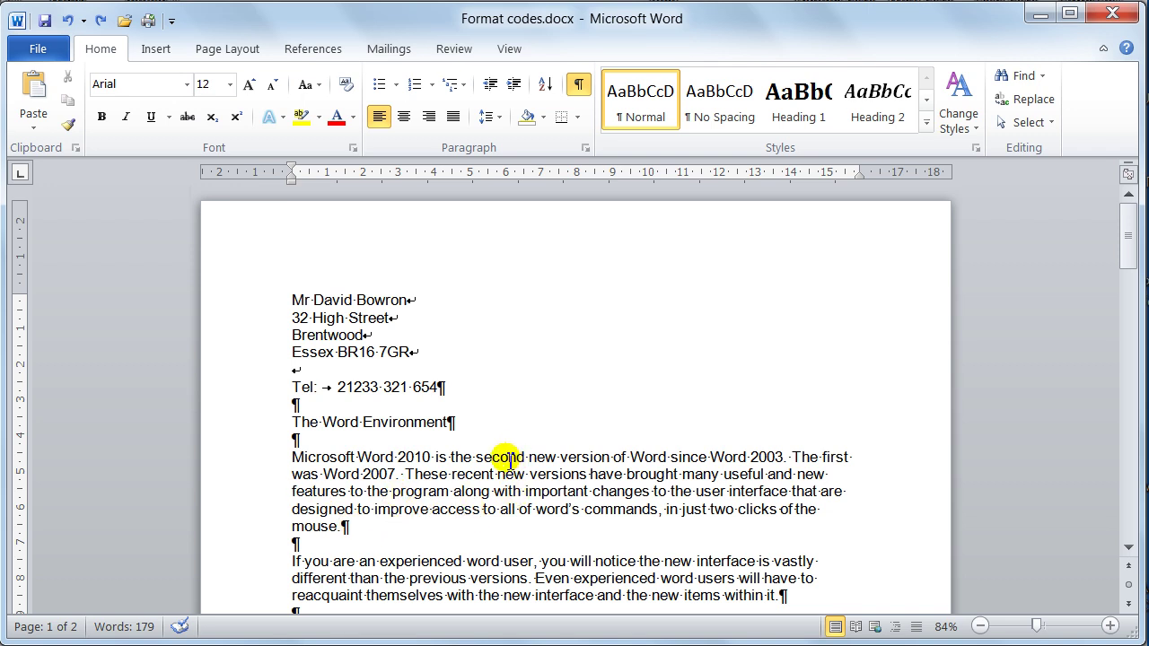
pyautogui.doubleClick(503, 459)
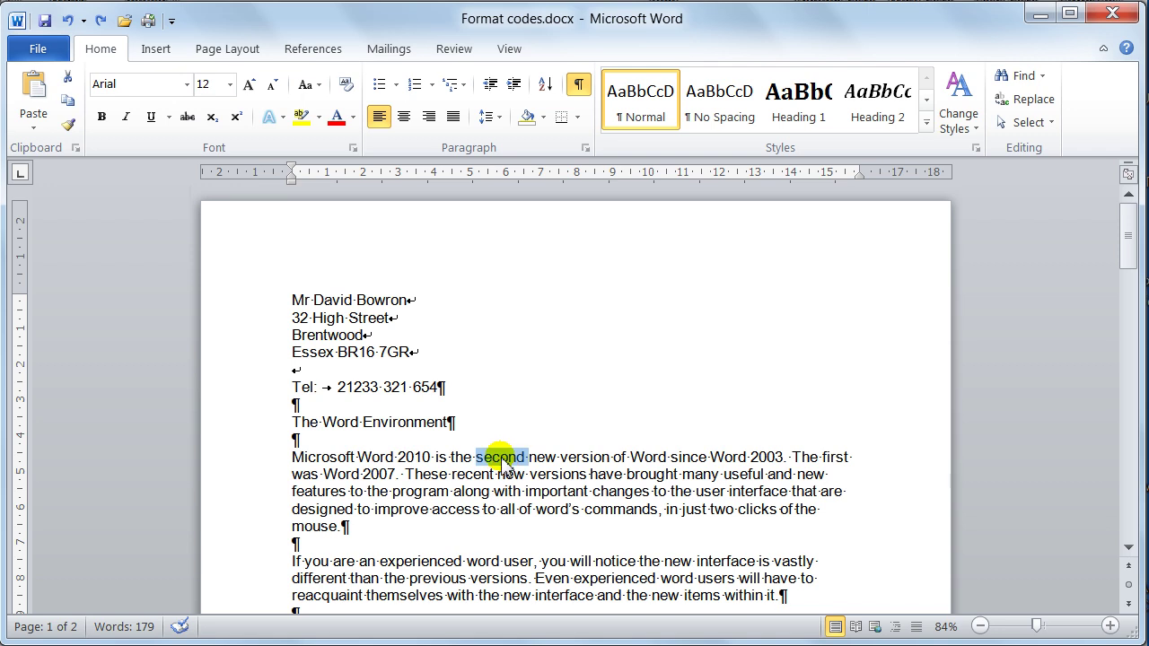
pyautogui.tripleClick(506, 461)
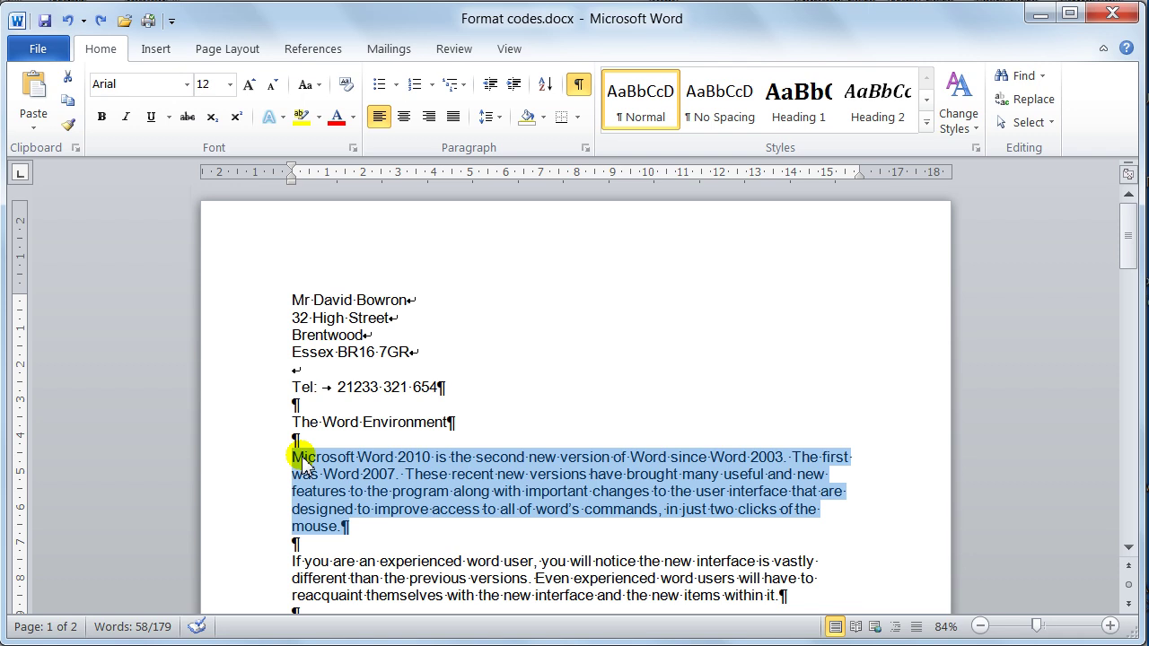
pyautogui.click(345, 482)
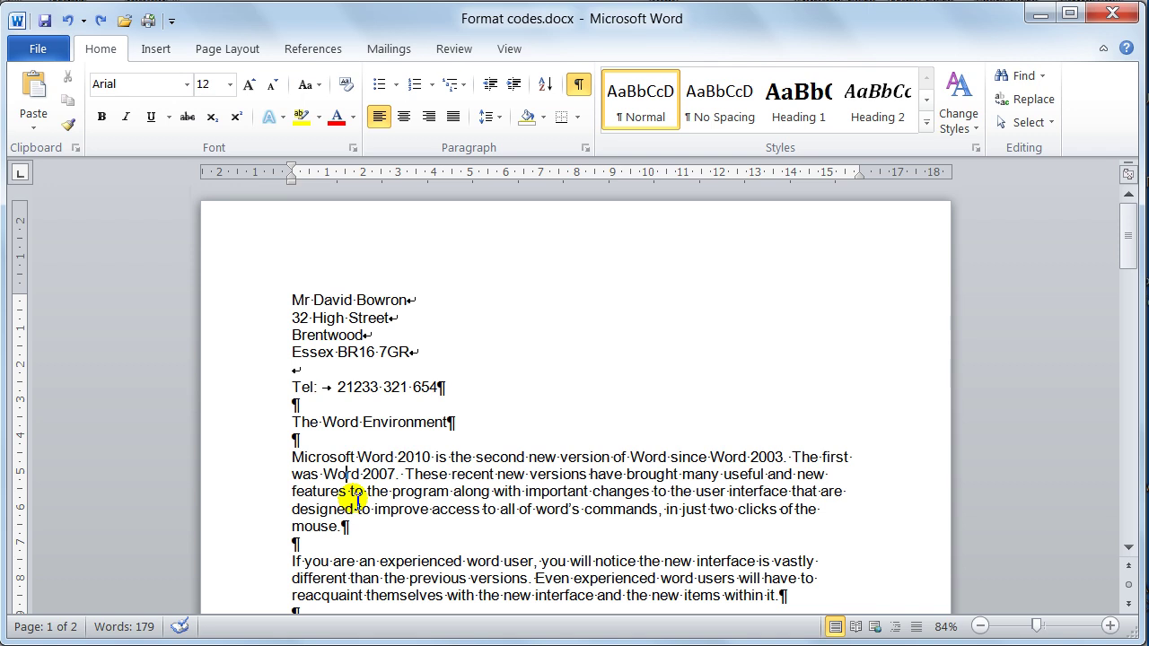
pyautogui.scroll(-3, 356, 500)
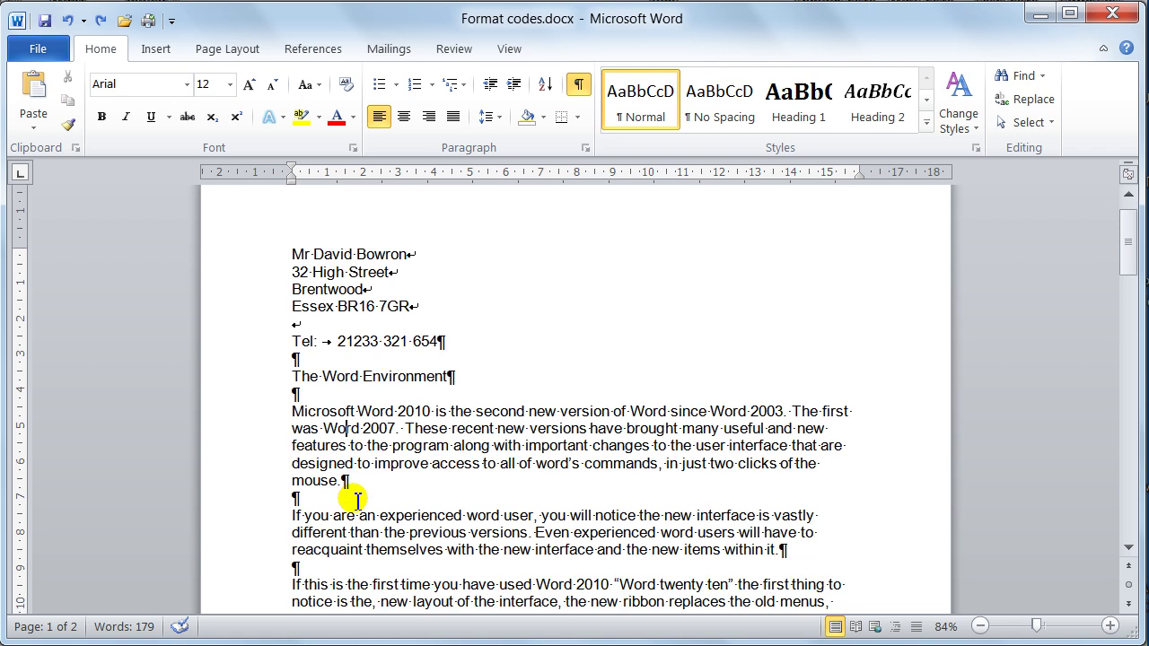
pyautogui.scroll(-10, 356, 500)
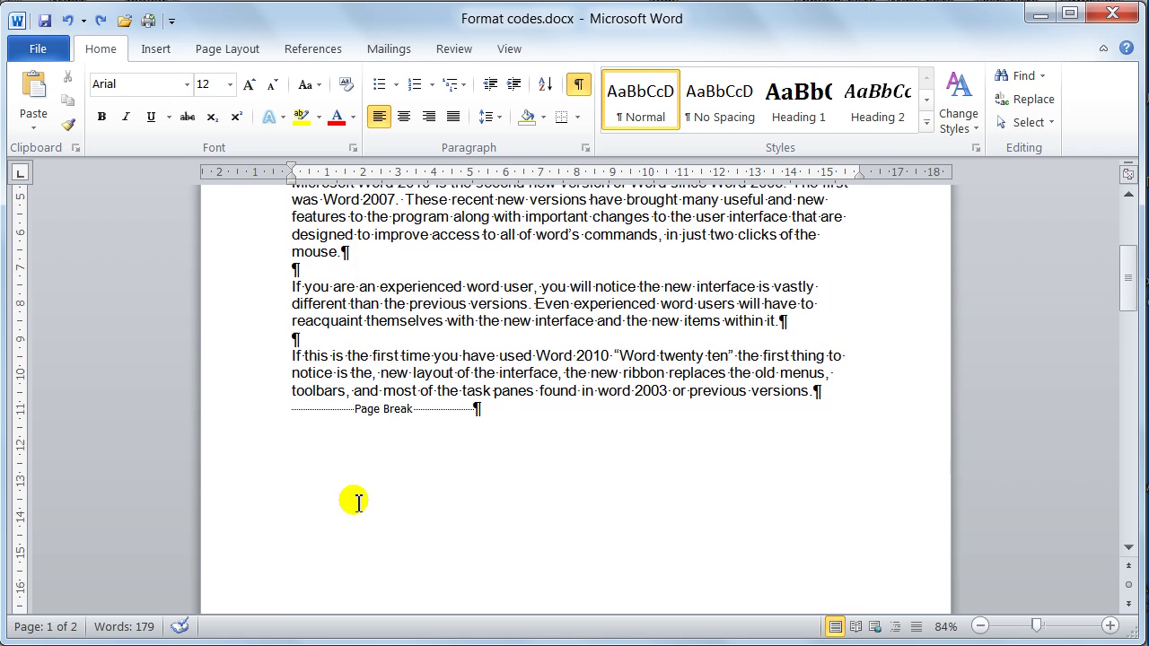
pyautogui.scroll(-5, 356, 500)
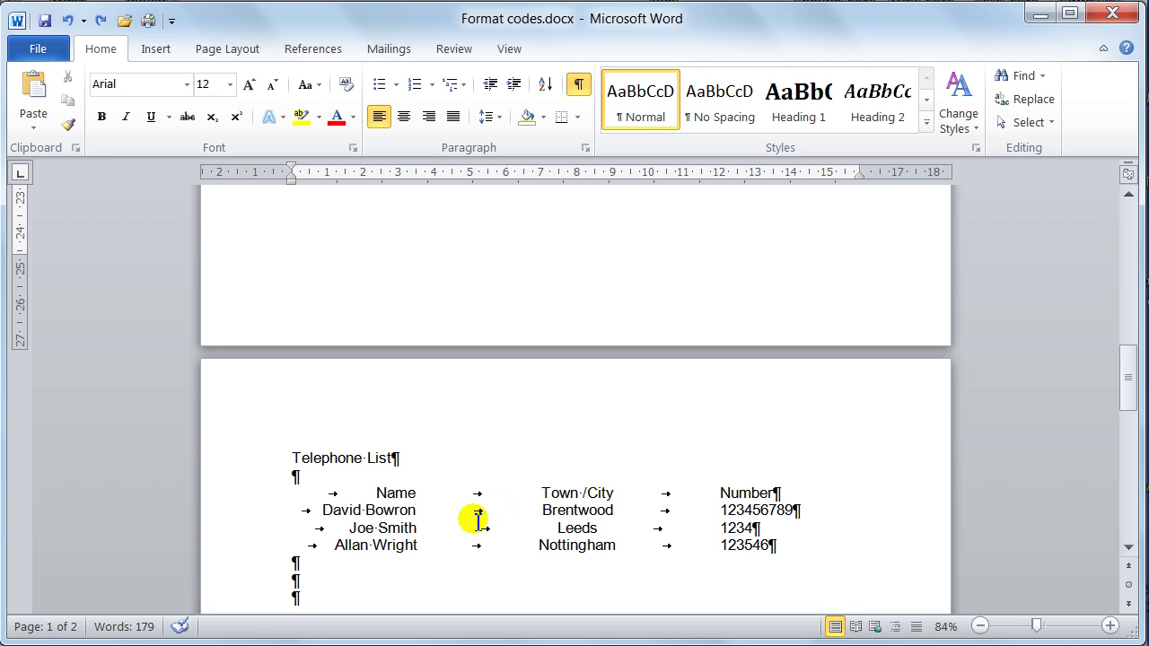
pyautogui.scroll(15, 466, 523)
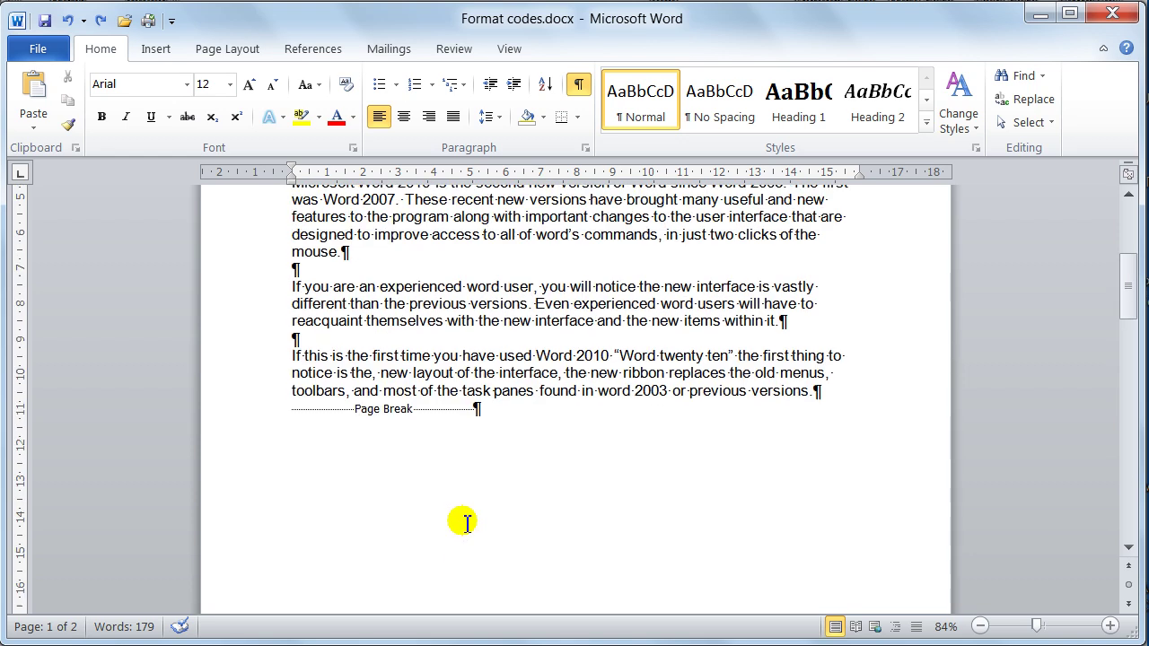
pyautogui.scroll(-1, 456, 524)
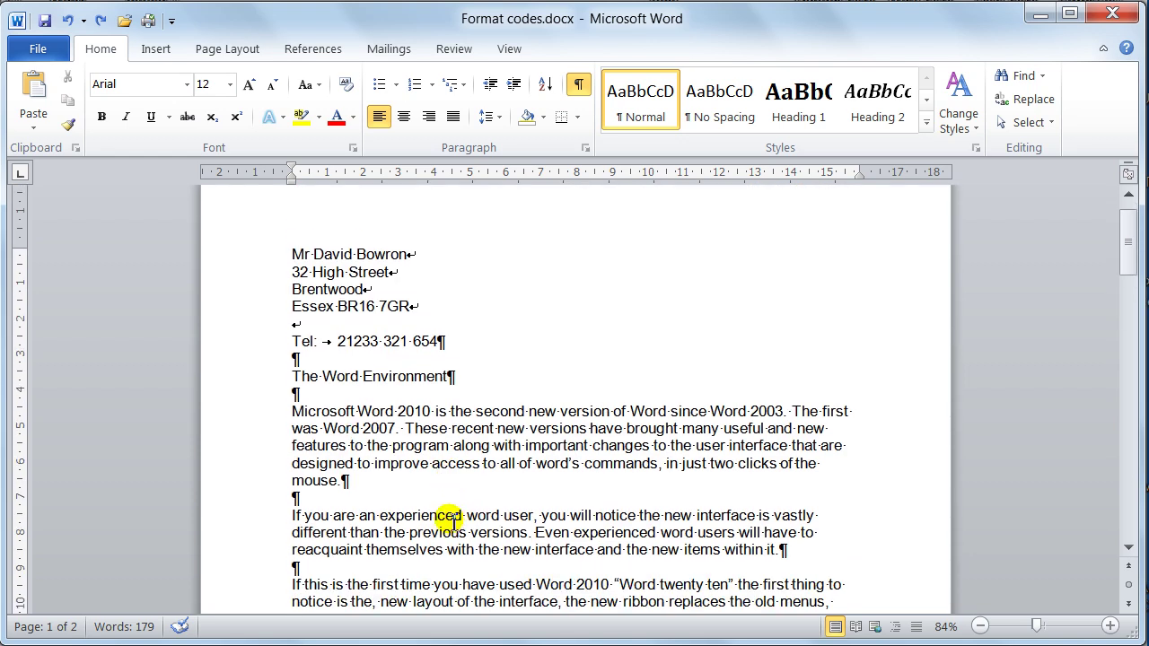
pyautogui.scroll(-1, 452, 521)
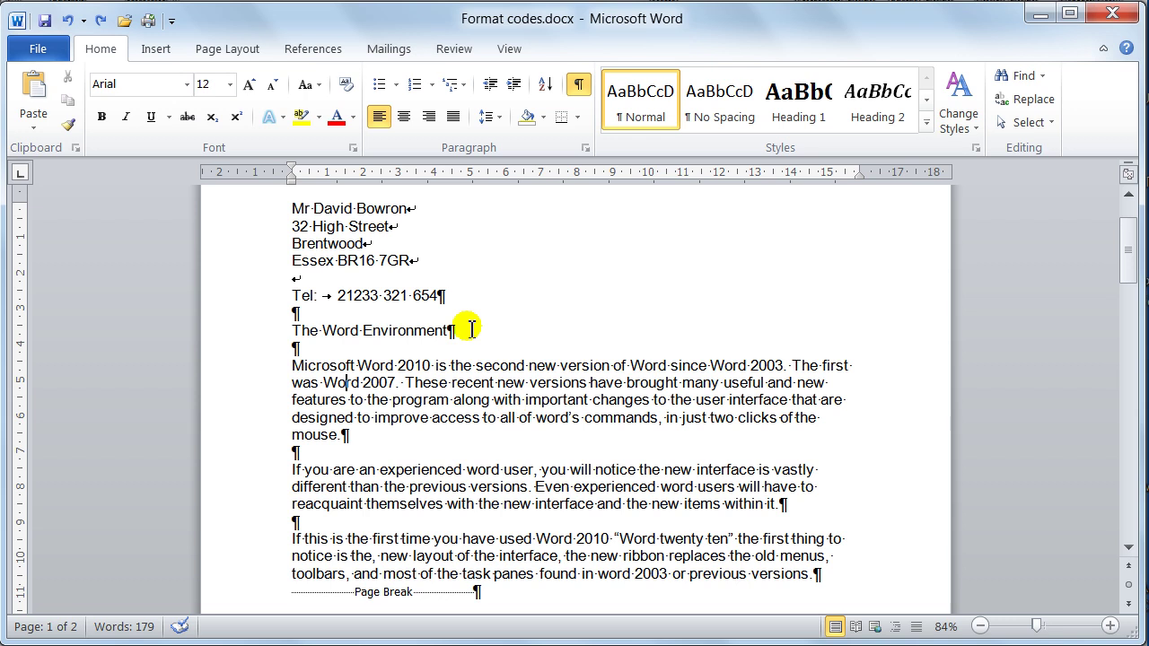
# - Turn the s of 'second' into a 36 pt capital S that is red and bold
pyautogui.doubleClick(497, 366)
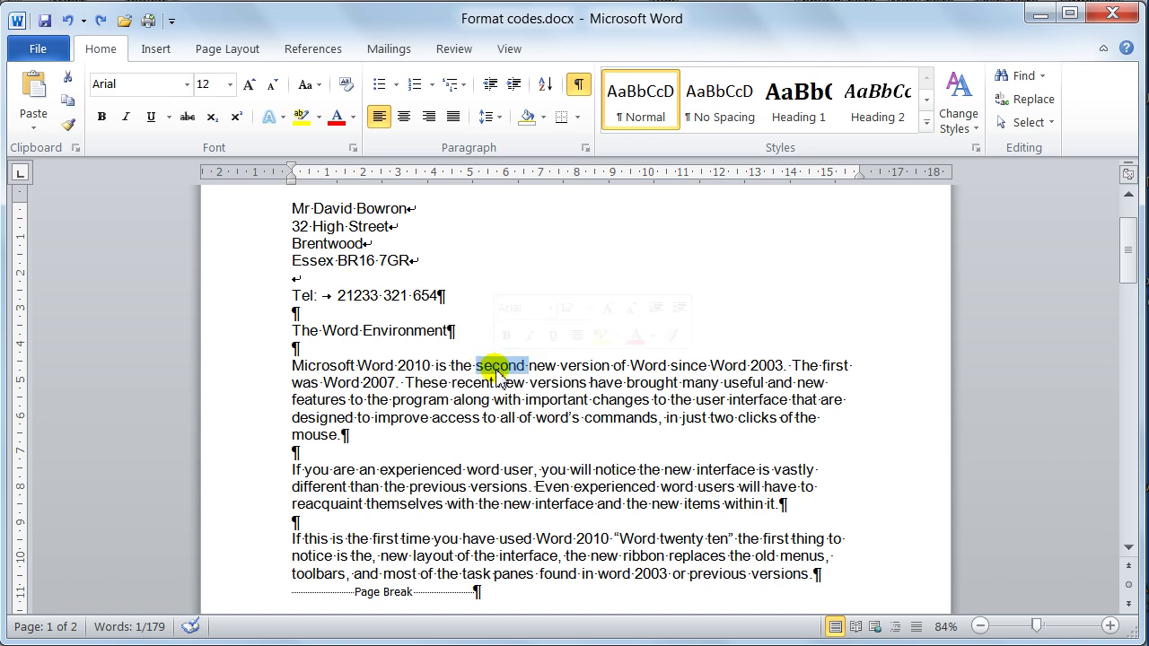
pyautogui.click(488, 372)
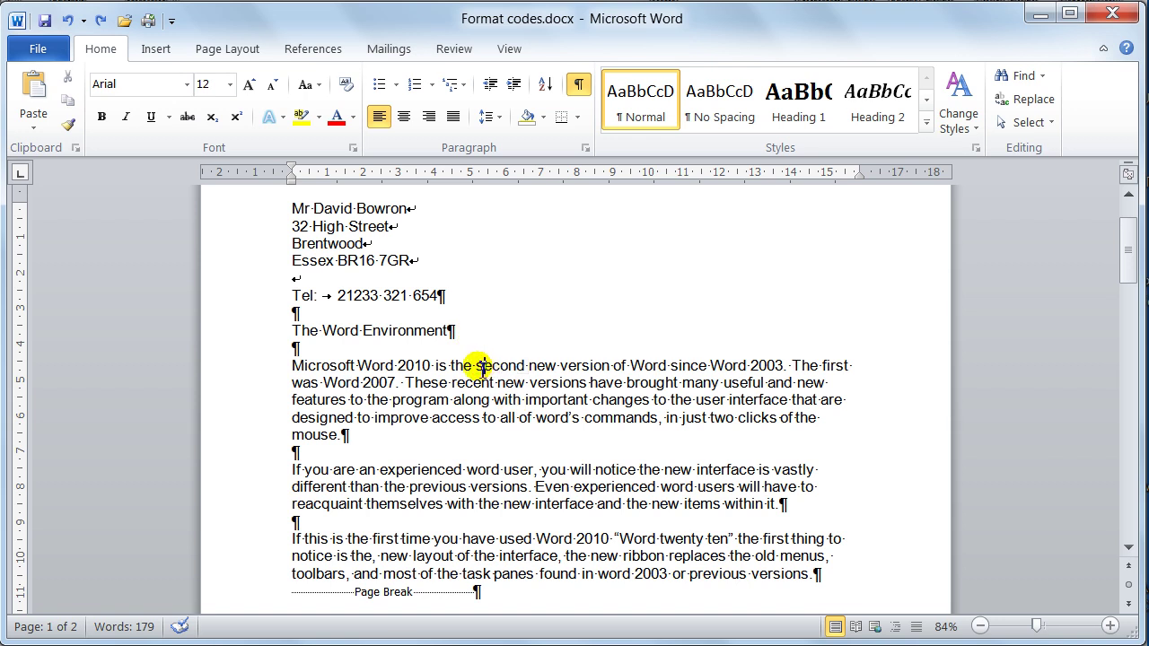
pyautogui.doubleClick(481, 366)
pyautogui.click(479, 365)
pyautogui.moveTo(478, 366); pyautogui.dragTo(485, 365)
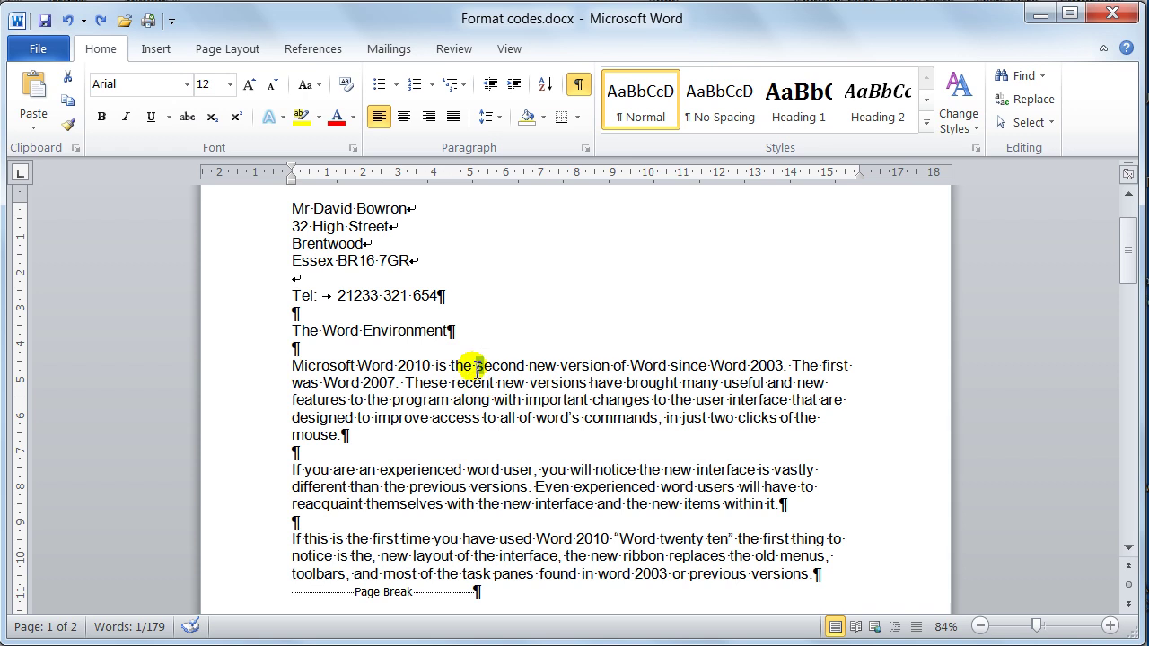
pyautogui.hotkey('ctrl', 'shift', '>')
pyautogui.hotkey('ctrl', 'shift', '>')
pyautogui.hotkey('ctrl', 'shift', '>')
pyautogui.hotkey('ctrl', 'shift', '>')
pyautogui.hotkey('ctrl', 'shift', '>')
pyautogui.hotkey('ctrl', 'shift', '>')
pyautogui.hotkey('ctrl', 'shift', '>')
pyautogui.hotkey('shift', 'F3')
pyautogui.hotkey('ctrl', 'shift', '>')
pyautogui.hotkey('ctrl', 'shift', '>')
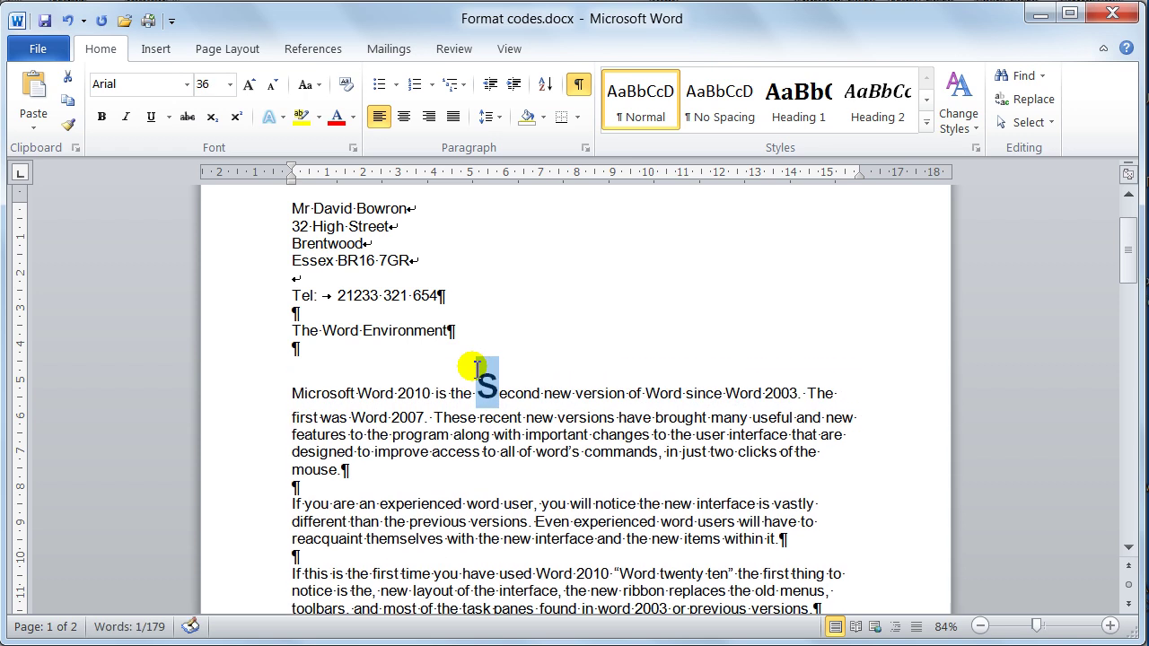
pyautogui.click(337, 117)
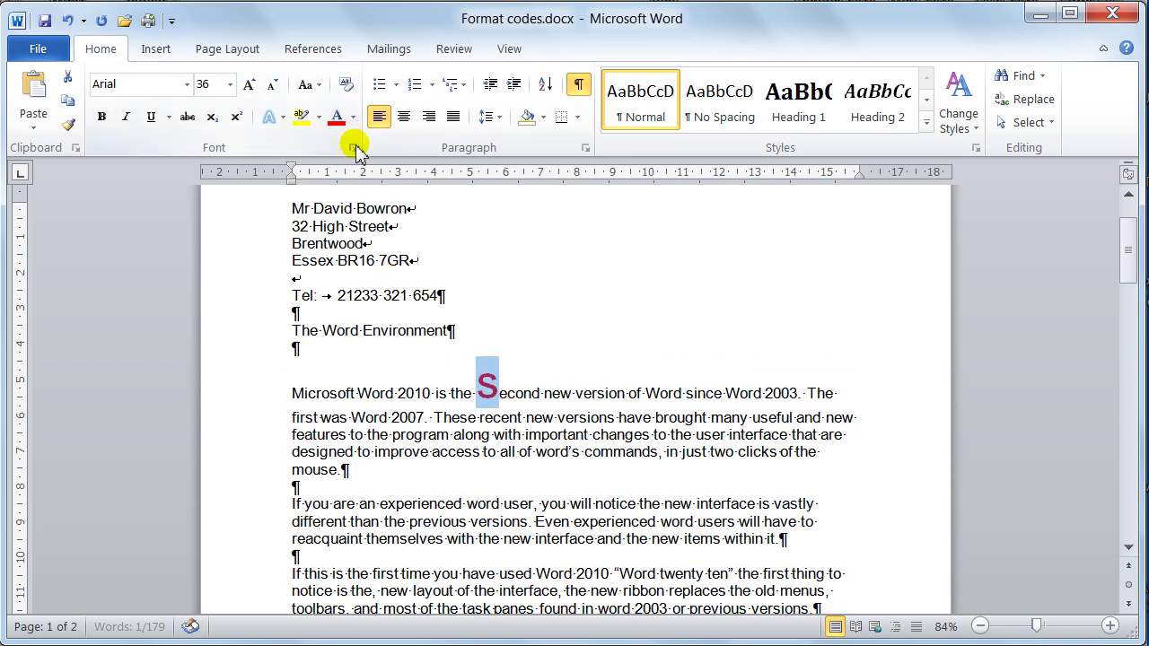
pyautogui.click(103, 117)
pyautogui.click(508, 394)
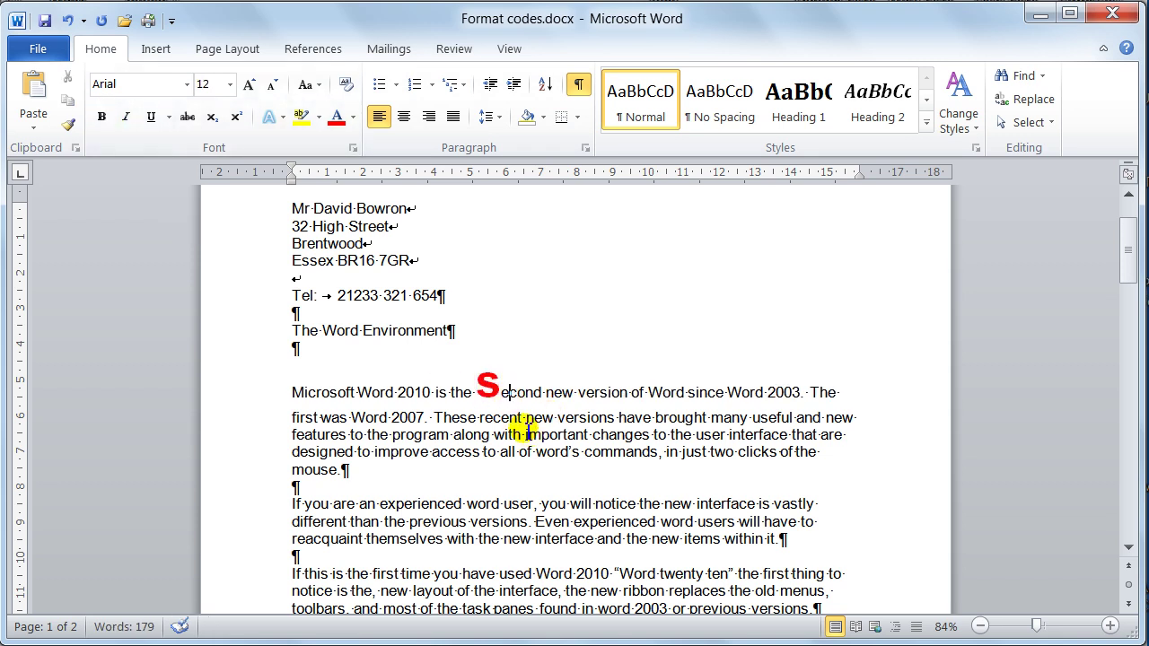
# - Undo the styling so the letter returns to a 12 pt lowercase s
pyautogui.hotkey('ctrl', 'z')
pyautogui.hotkey('ctrl', 'z')
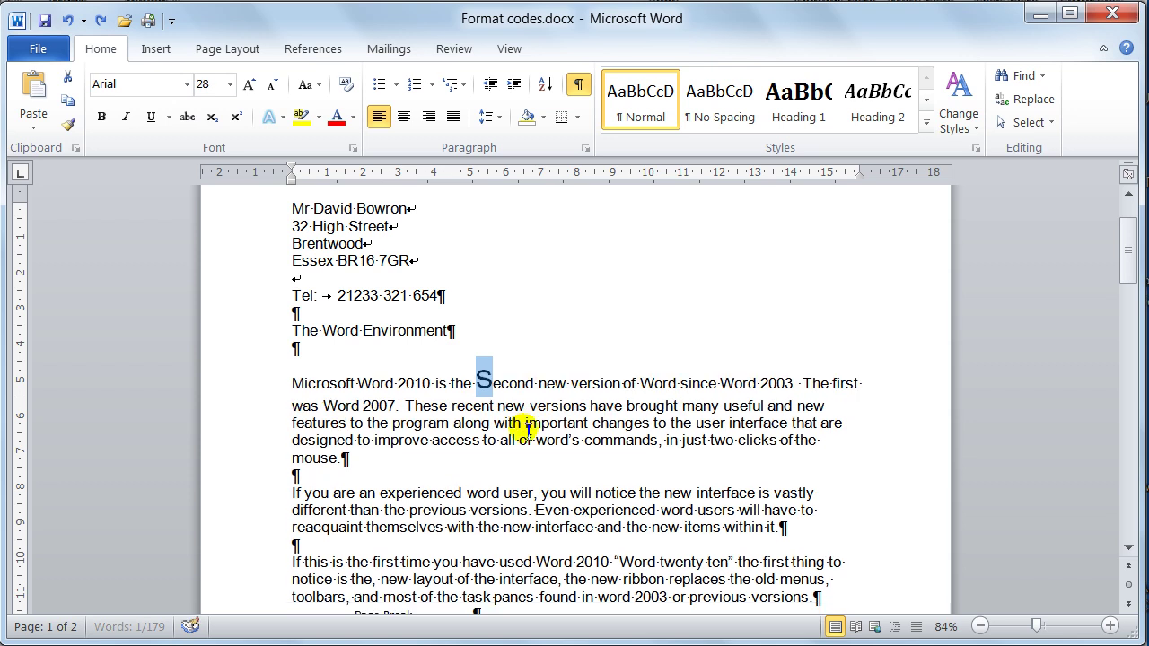
pyautogui.hotkey('ctrl', 'z')
pyautogui.hotkey('ctrl', 'z')
pyautogui.hotkey('ctrl', 'z')
pyautogui.hotkey('ctrl', 'z')
pyautogui.hotkey('ctrl', 'z')
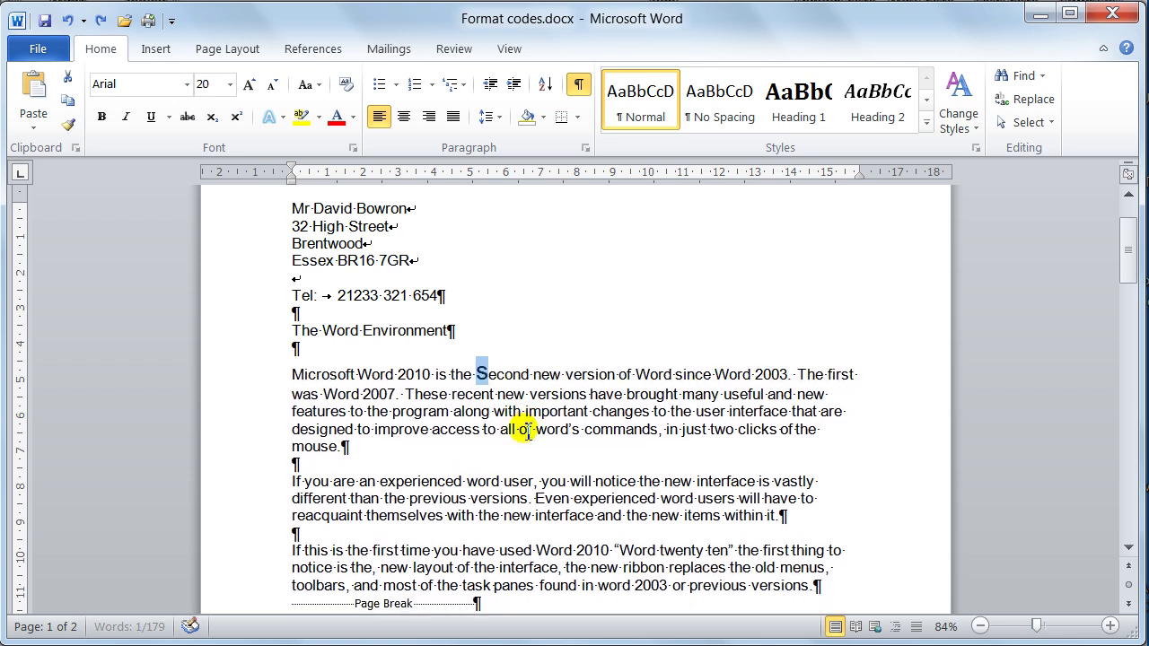
pyautogui.hotkey('ctrl', 'z')
pyautogui.hotkey('ctrl', 'z')
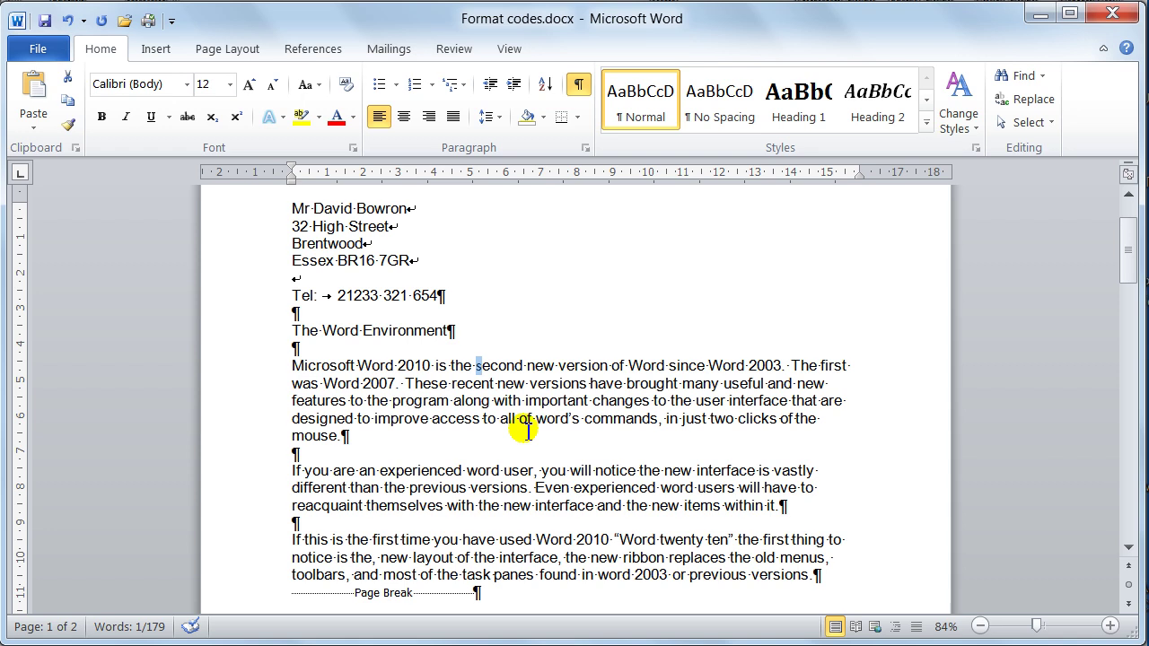
pyautogui.hotkey('ctrl', 'y')
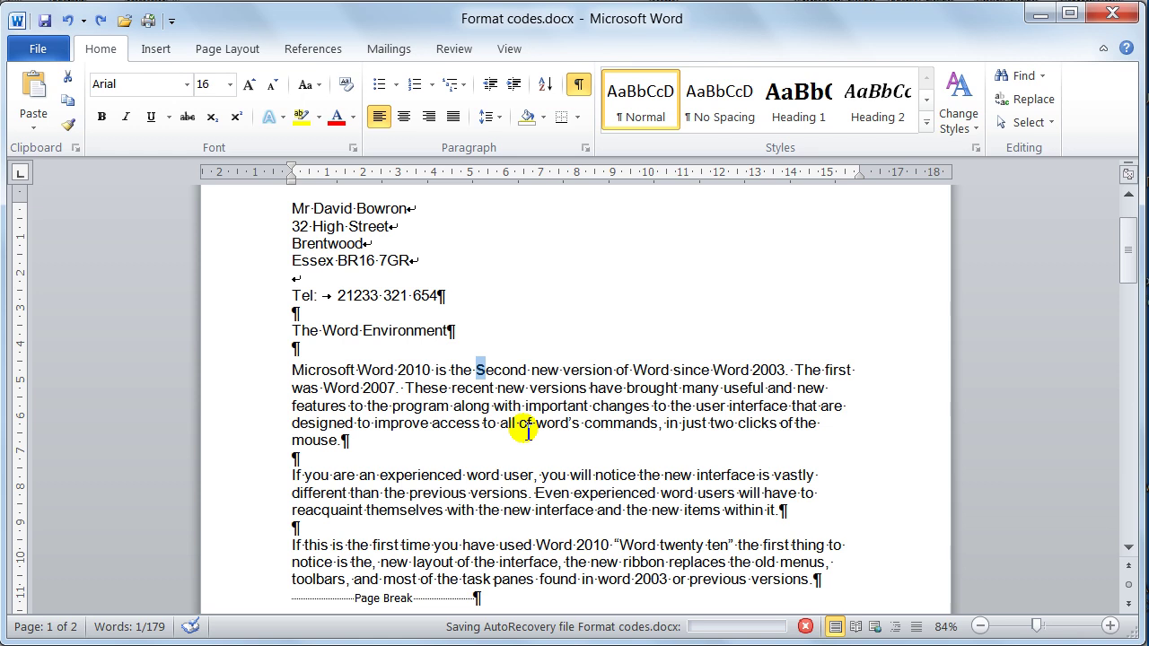
pyautogui.hotkey('ctrl', 'z')
pyautogui.hotkey('ctrl', 'z')
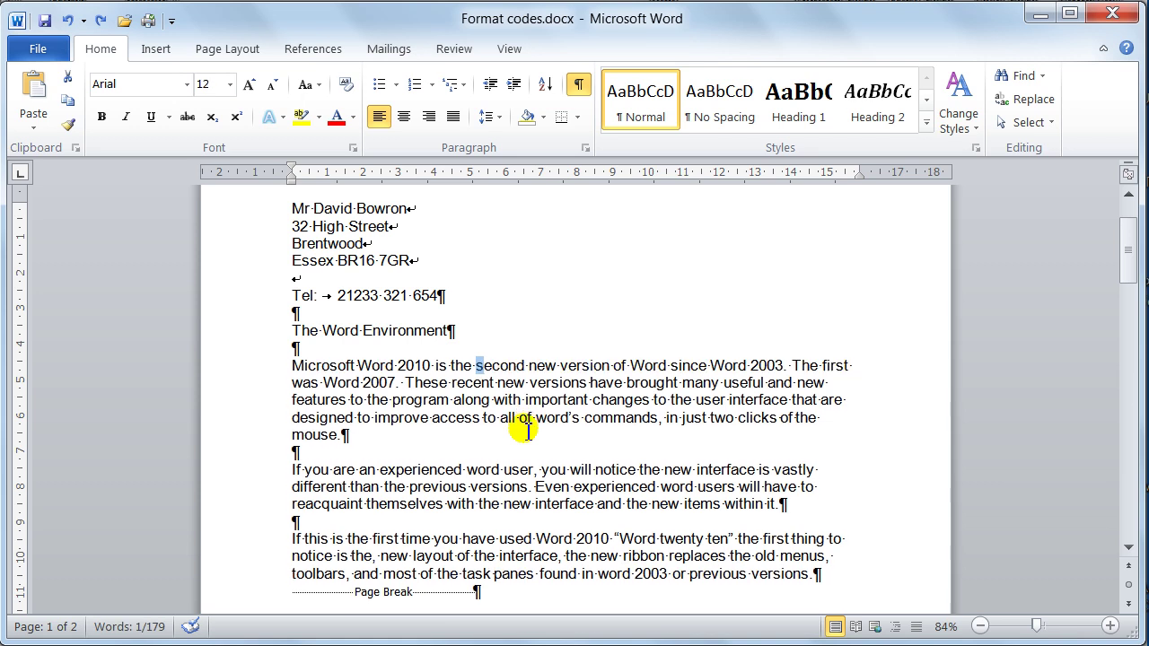
# - Center the first body paragraph, trying double spacing before returning it to single spacing
pyautogui.doubleClick(508, 384)
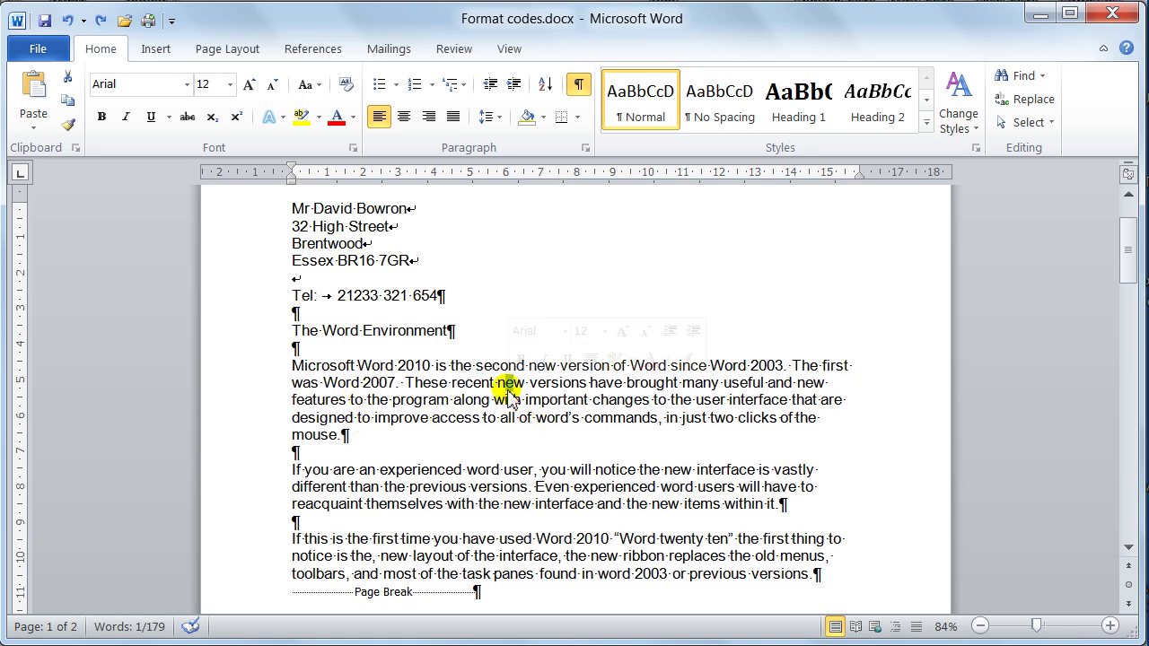
pyautogui.click(492, 365)
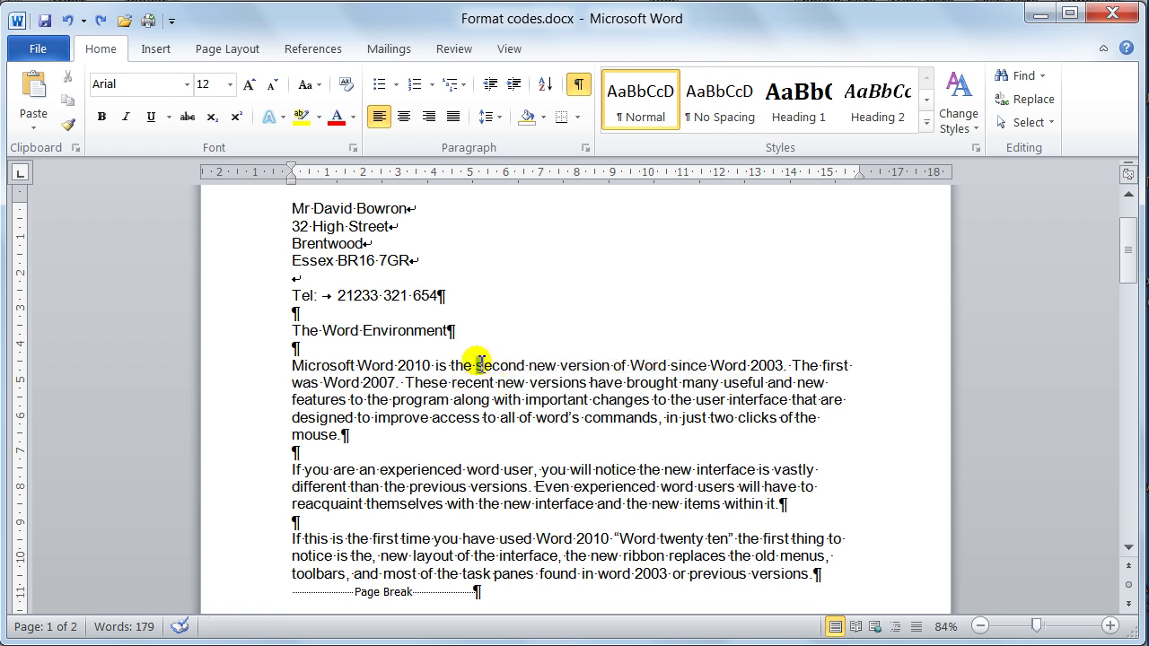
pyautogui.moveTo(476, 365); pyautogui.dragTo(485, 365)
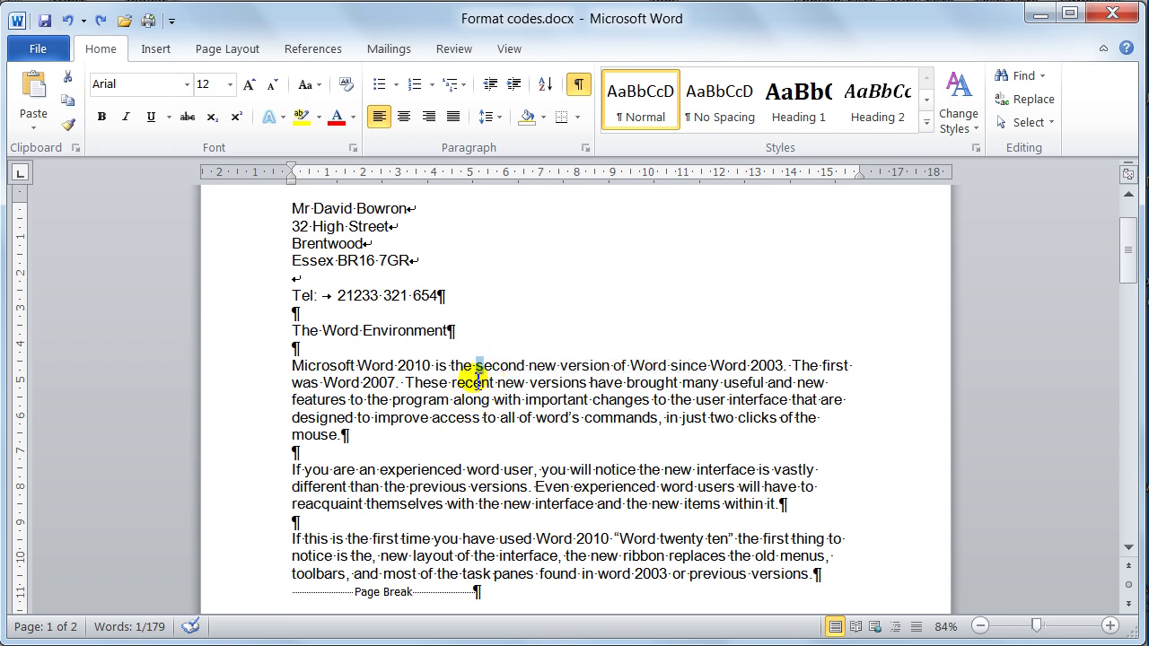
pyautogui.click(403, 120)
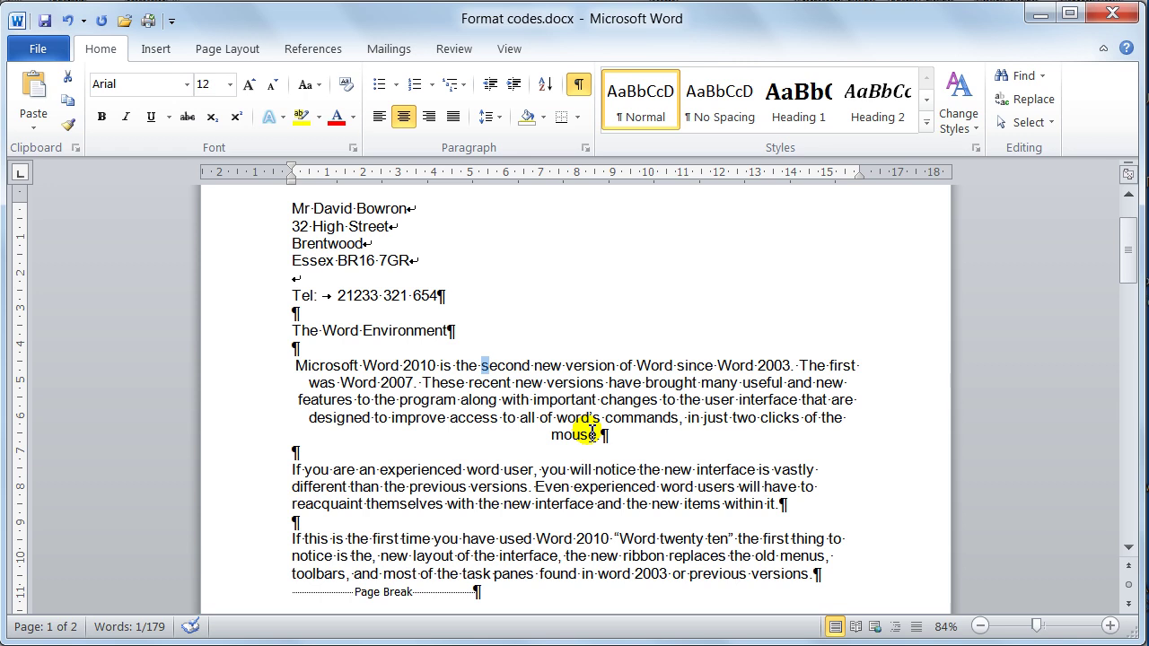
pyautogui.hotkey('ctrl', '2')
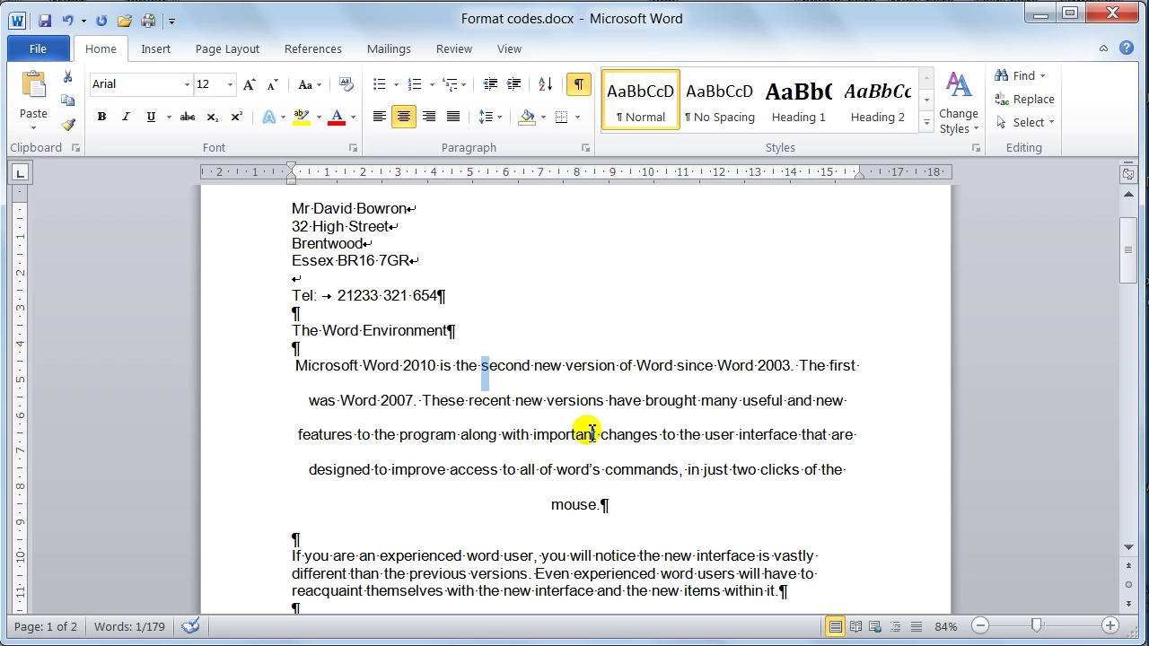
pyautogui.hotkey('ctrl', '1')
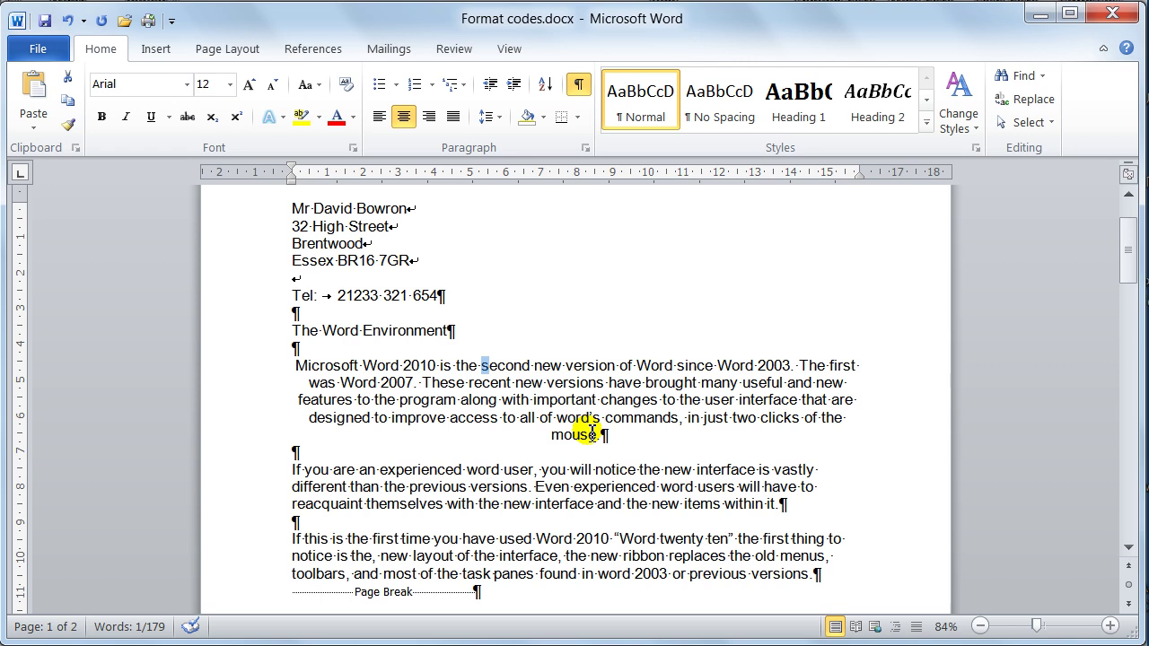
# - Return the first paragraph to left alignment and select all three body paragraphs
pyautogui.click(381, 118)
pyautogui.click(485, 399)
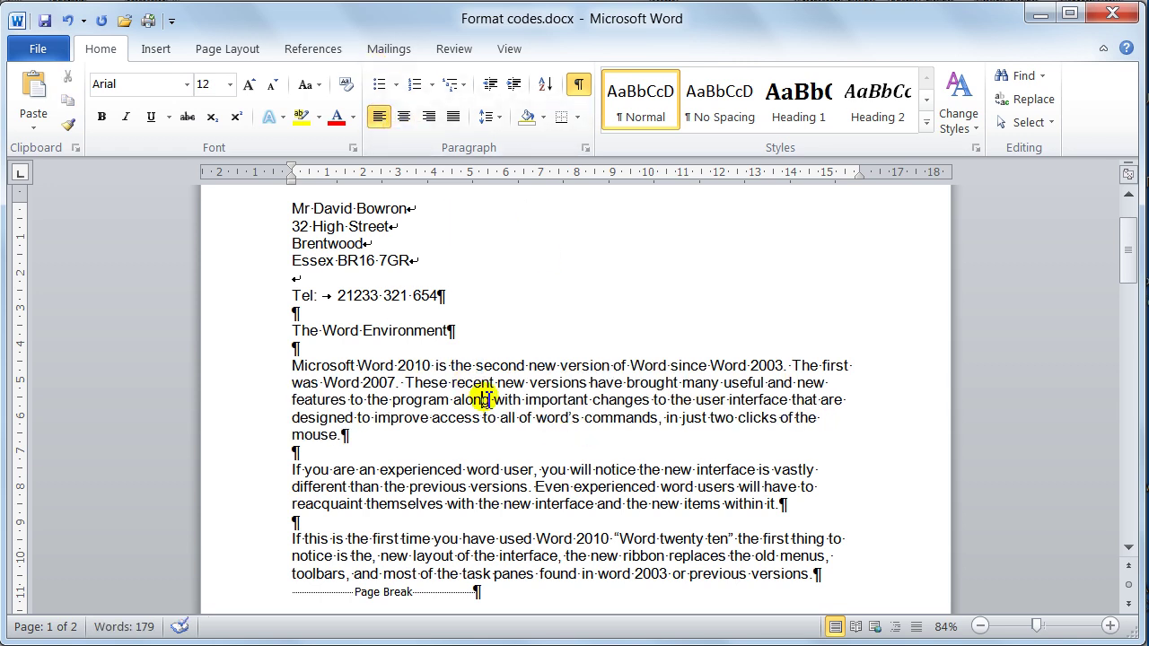
pyautogui.scroll(1, 485, 399)
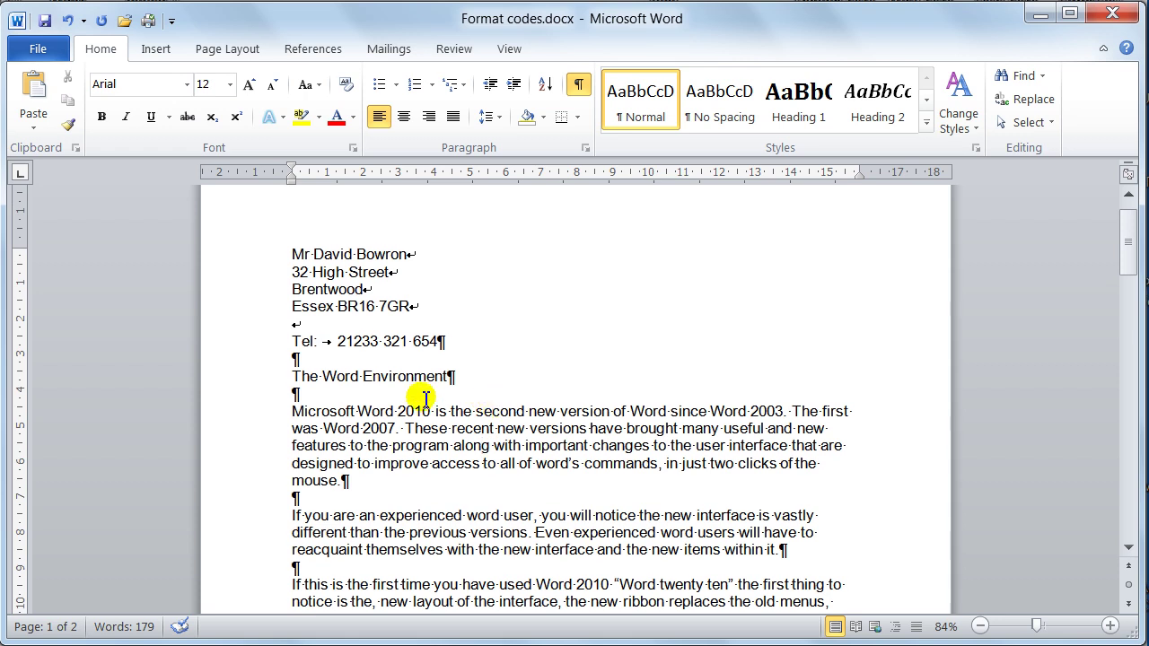
pyautogui.moveTo(266, 254); pyautogui.dragTo(268, 351)
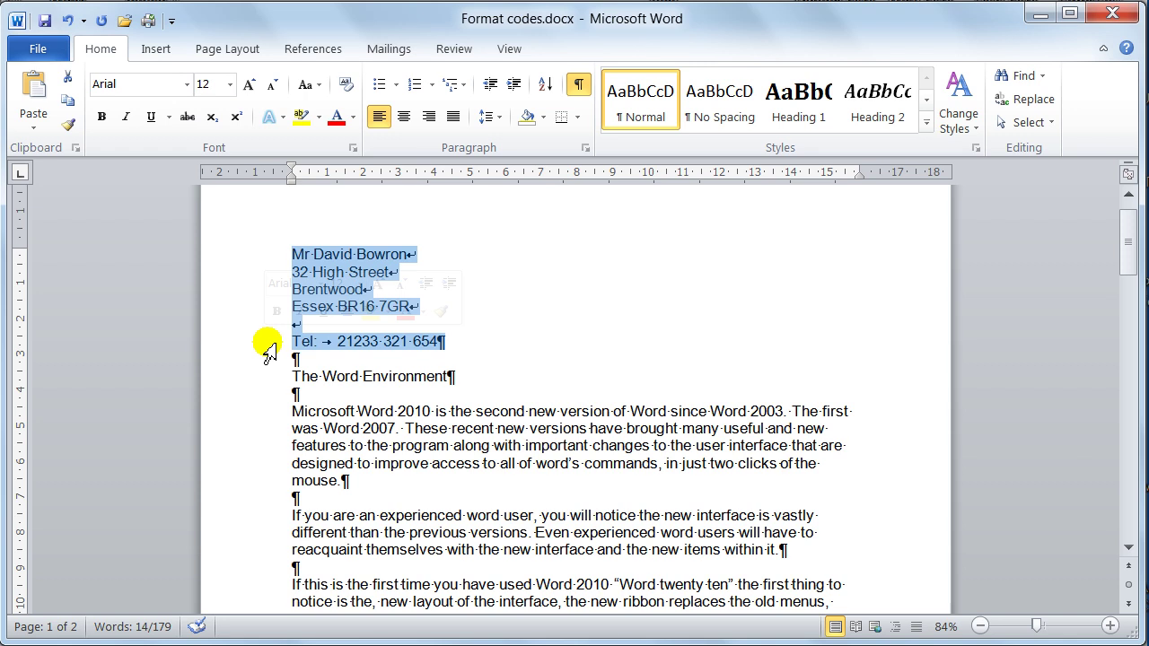
pyautogui.scroll(-1, 269, 351)
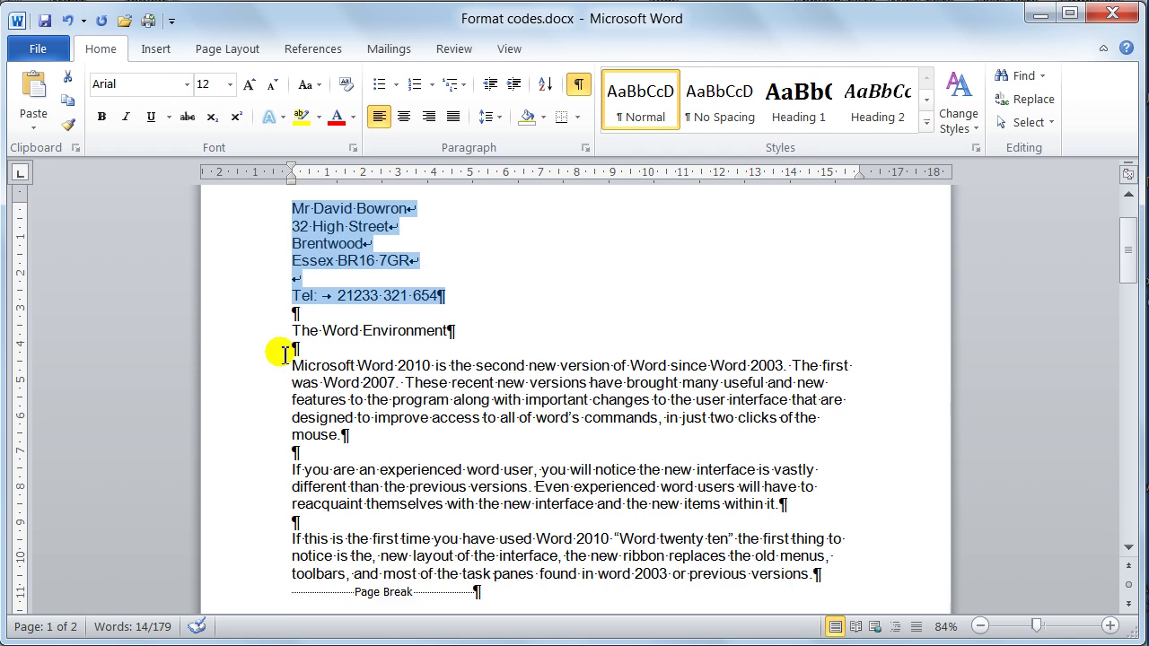
pyautogui.click(288, 365)
pyautogui.click(270, 369)
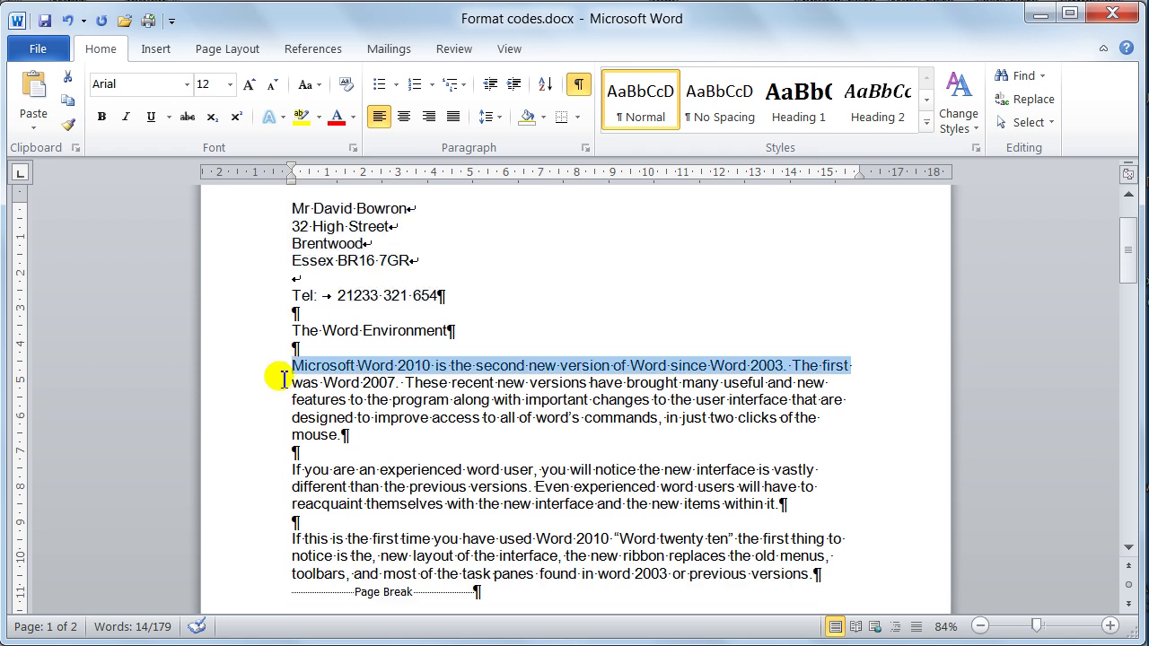
pyautogui.moveTo(268, 370); pyautogui.dragTo(259, 557)
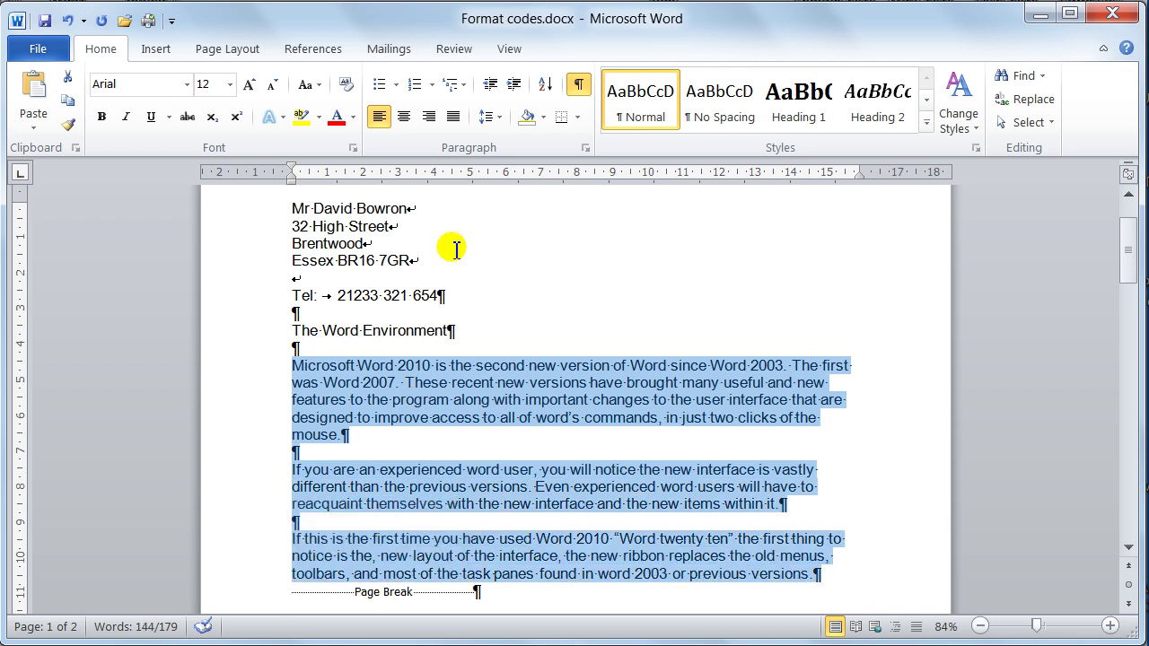
# - Justify the three paragraphs at single spacing after briefly trying right alignment and double spacing
pyautogui.click(452, 117)
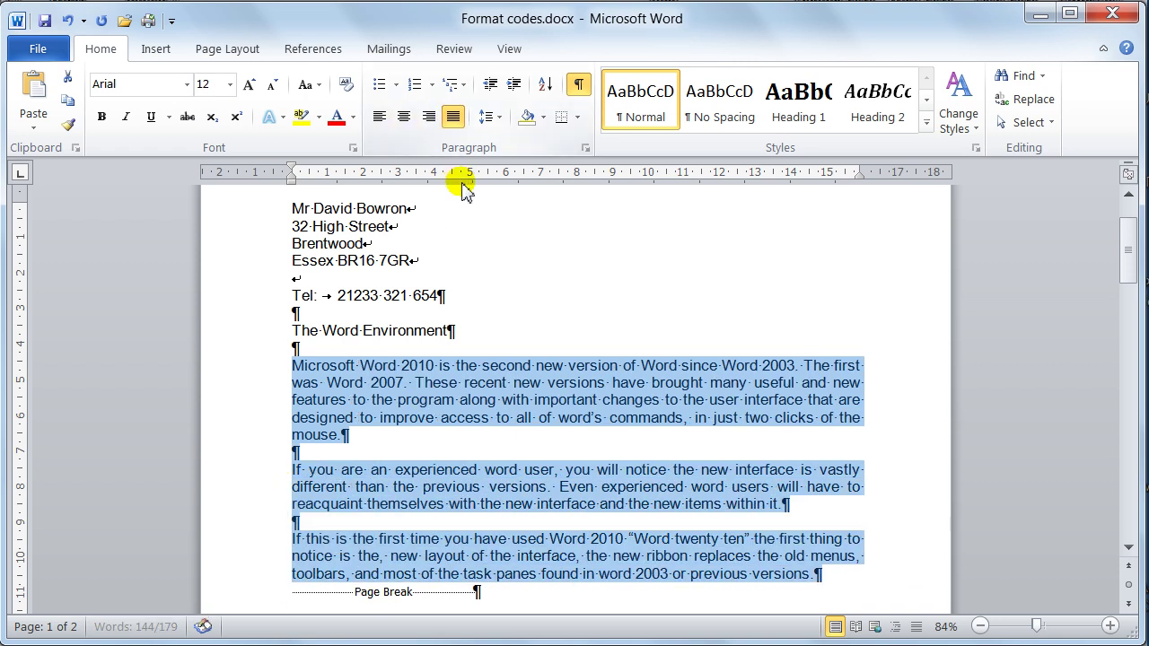
pyautogui.click(430, 119)
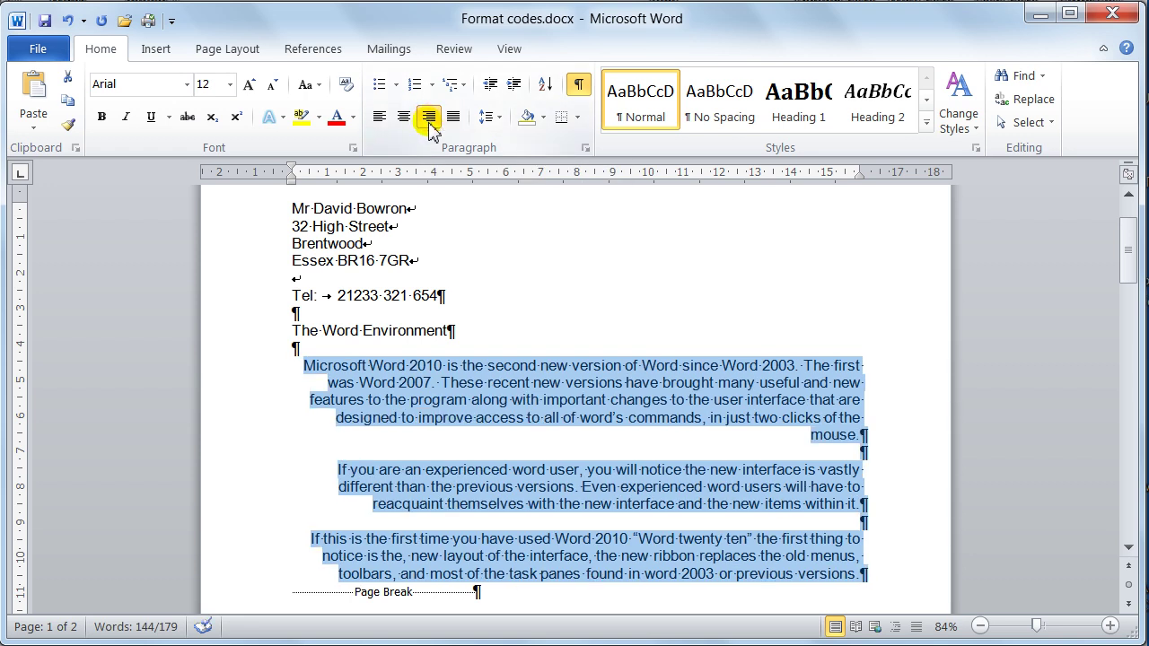
pyautogui.hotkey('ctrl', '2')
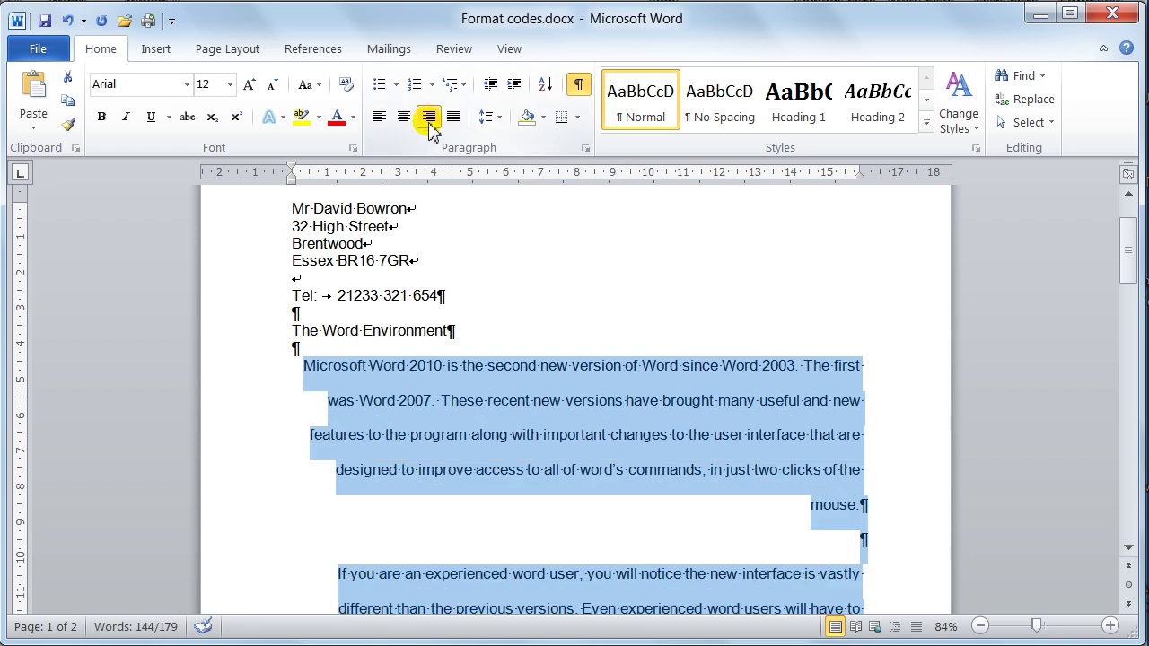
pyautogui.scroll(-5, 453, 206)
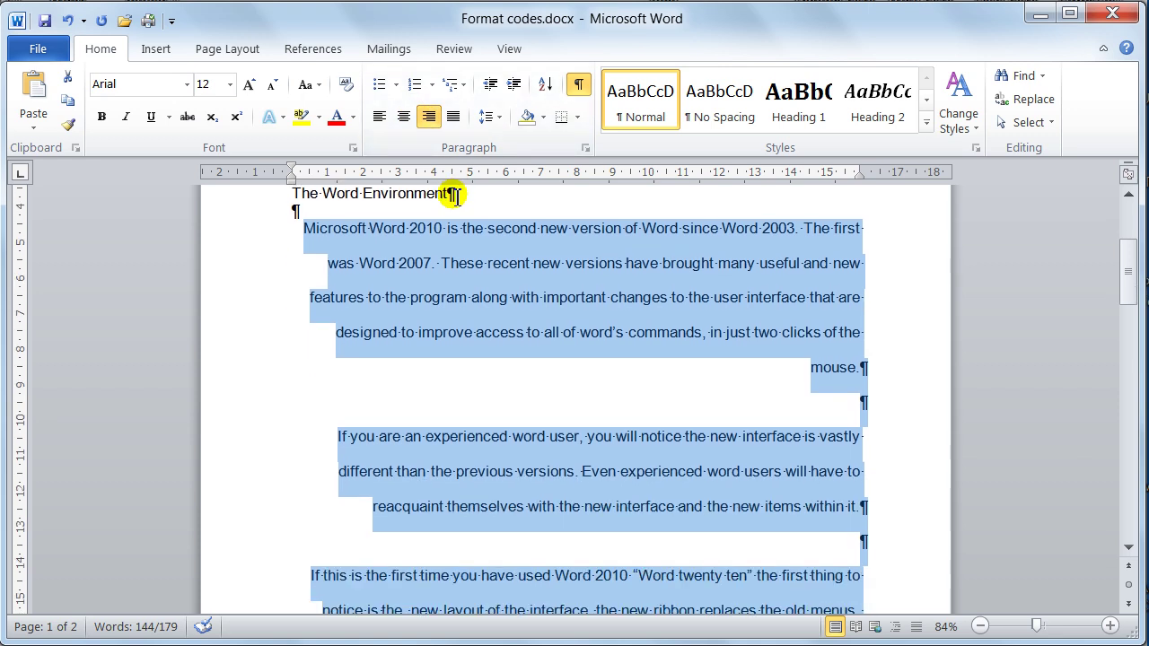
pyautogui.scroll(3, 538, 574)
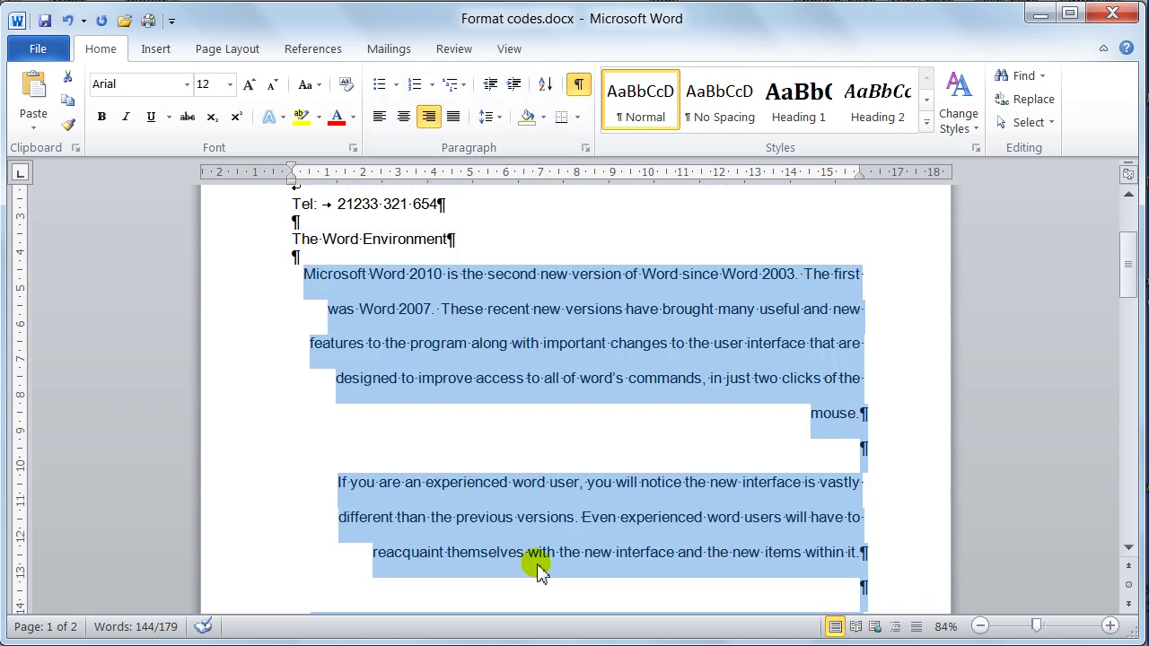
pyautogui.hotkey('ctrl', 'j')
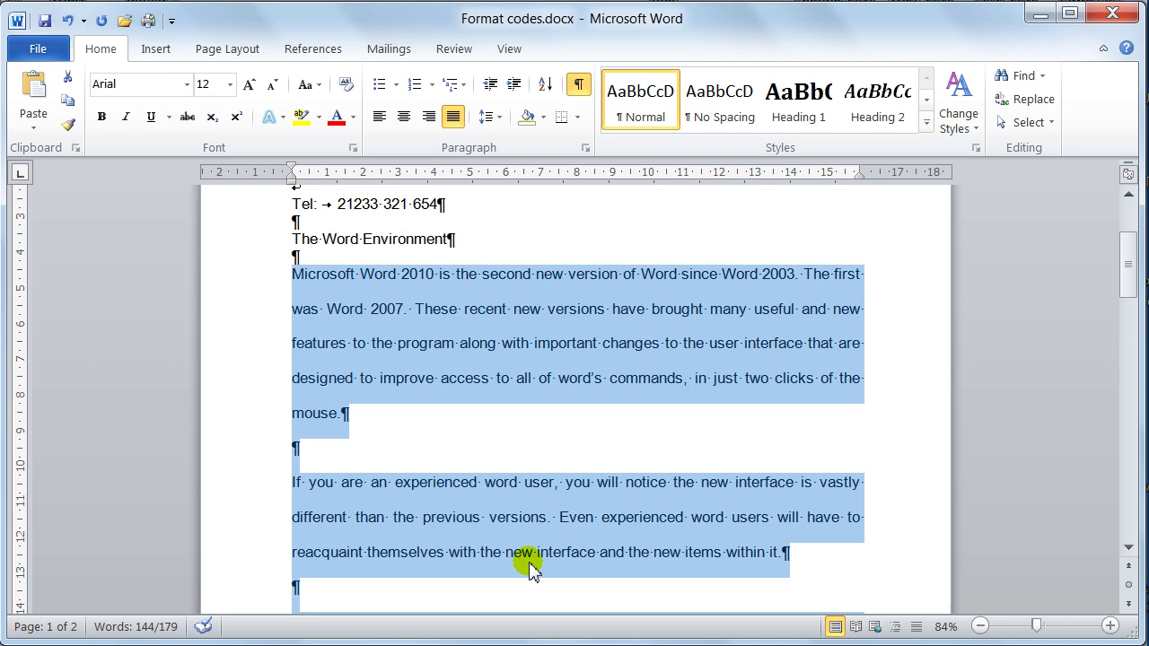
pyautogui.hotkey('ctrl', '1')
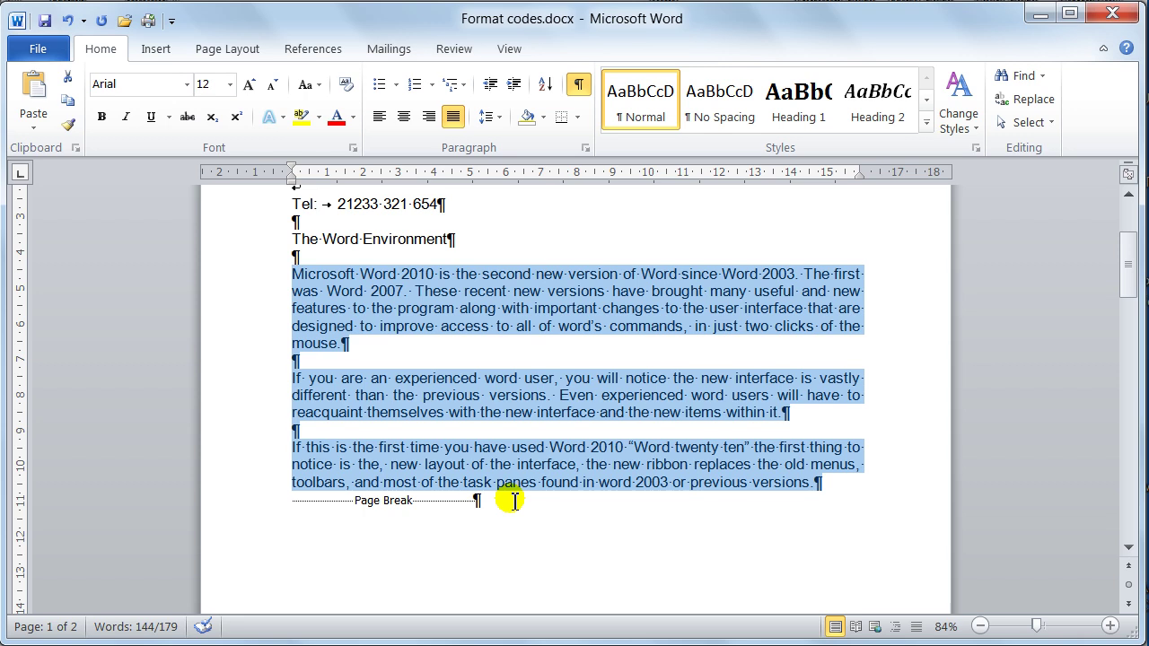
pyautogui.scroll(4, 515, 501)
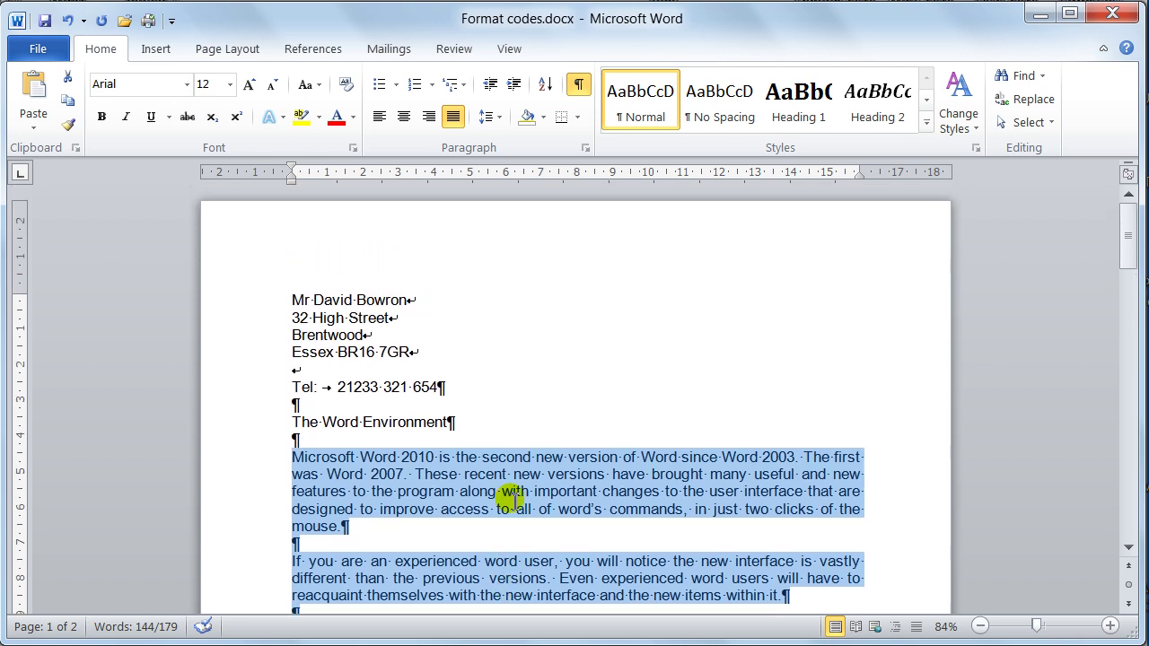
# - Indent the address and Tel lines about 10.5 cm from the left margin
pyautogui.click(328, 334)
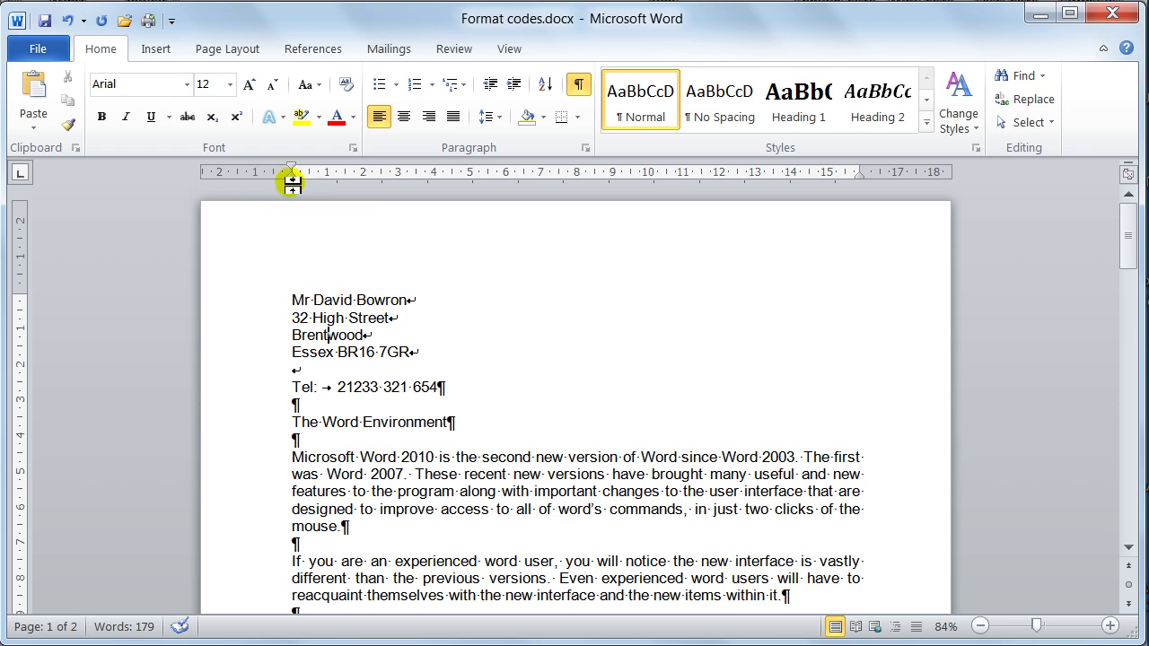
pyautogui.moveTo(291, 180); pyautogui.dragTo(654, 231)
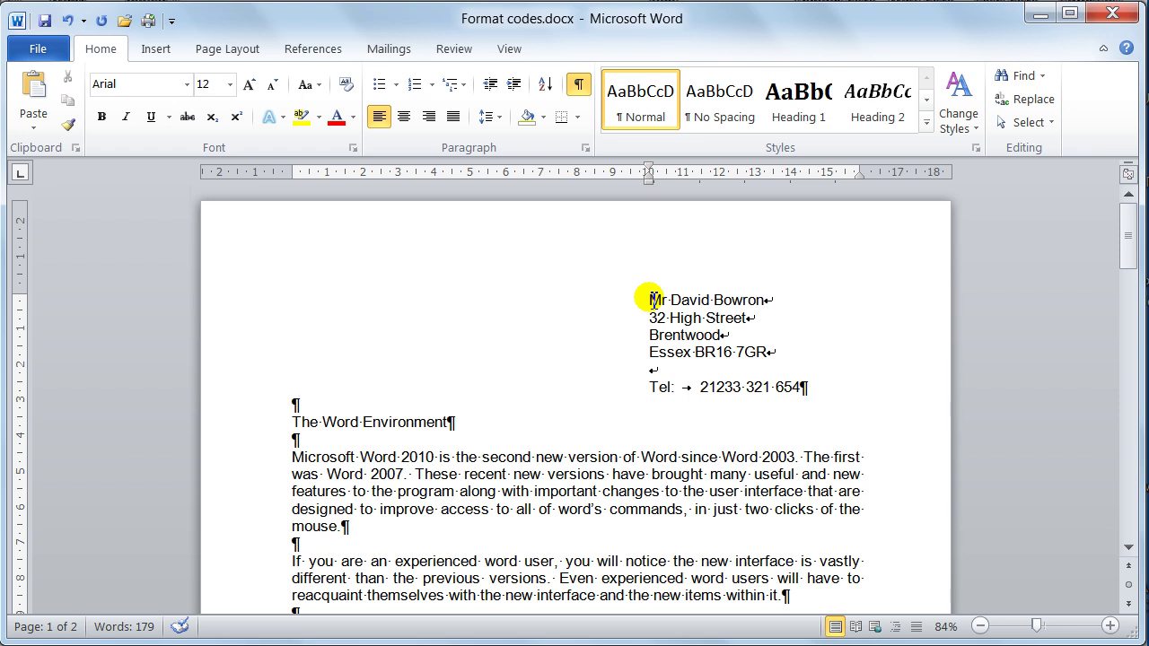
pyautogui.moveTo(774, 387); pyautogui.dragTo(632, 305)
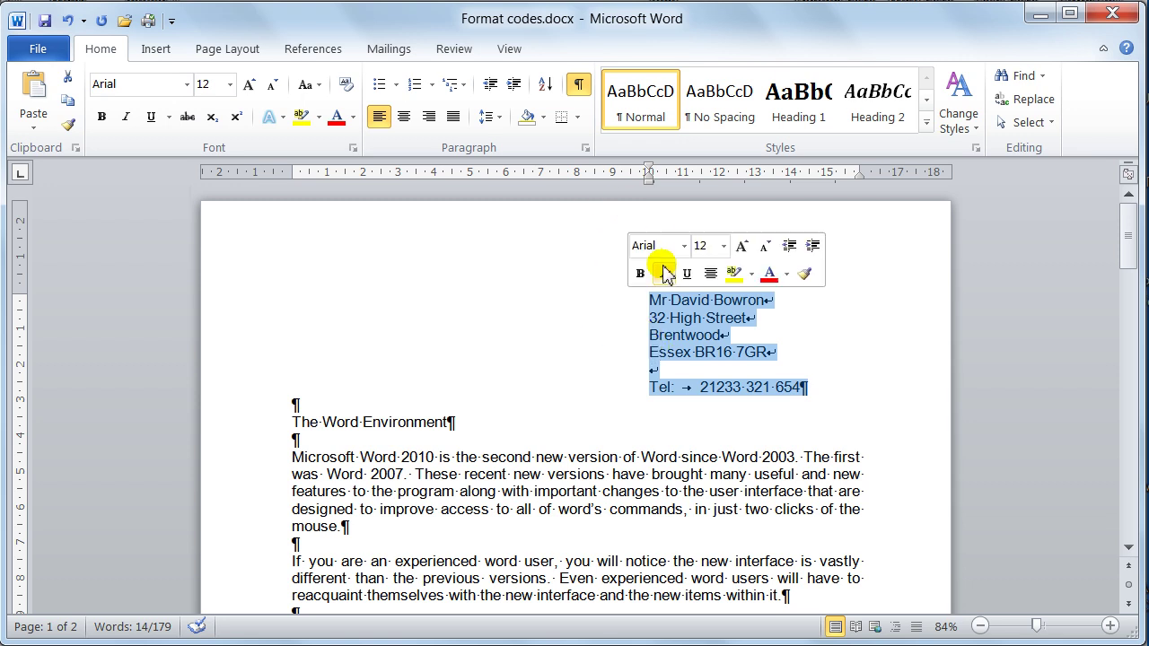
pyautogui.click(704, 342)
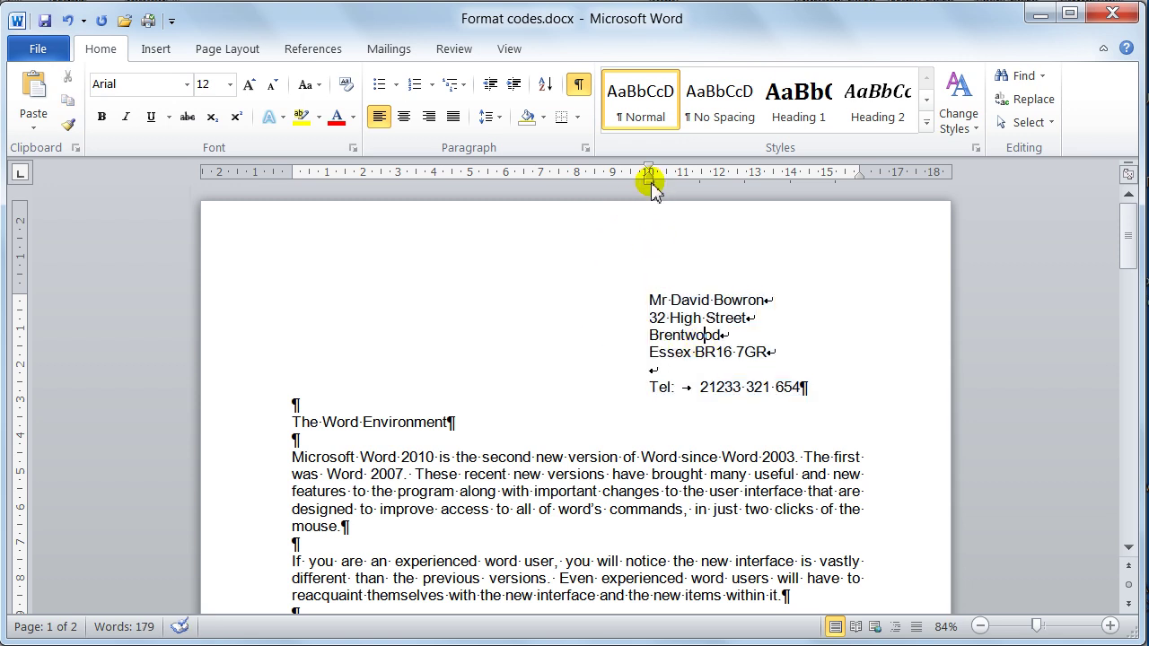
pyautogui.moveTo(651, 302); pyautogui.dragTo(726, 395)
pyautogui.tripleClick(709, 353)
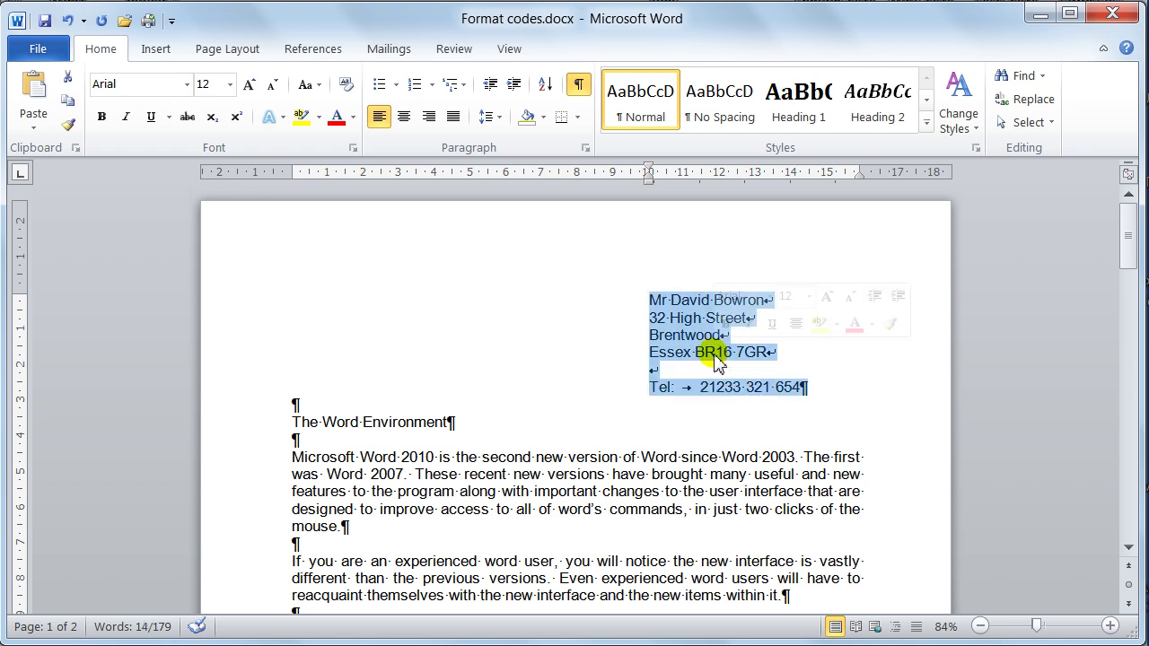
pyautogui.click(673, 298)
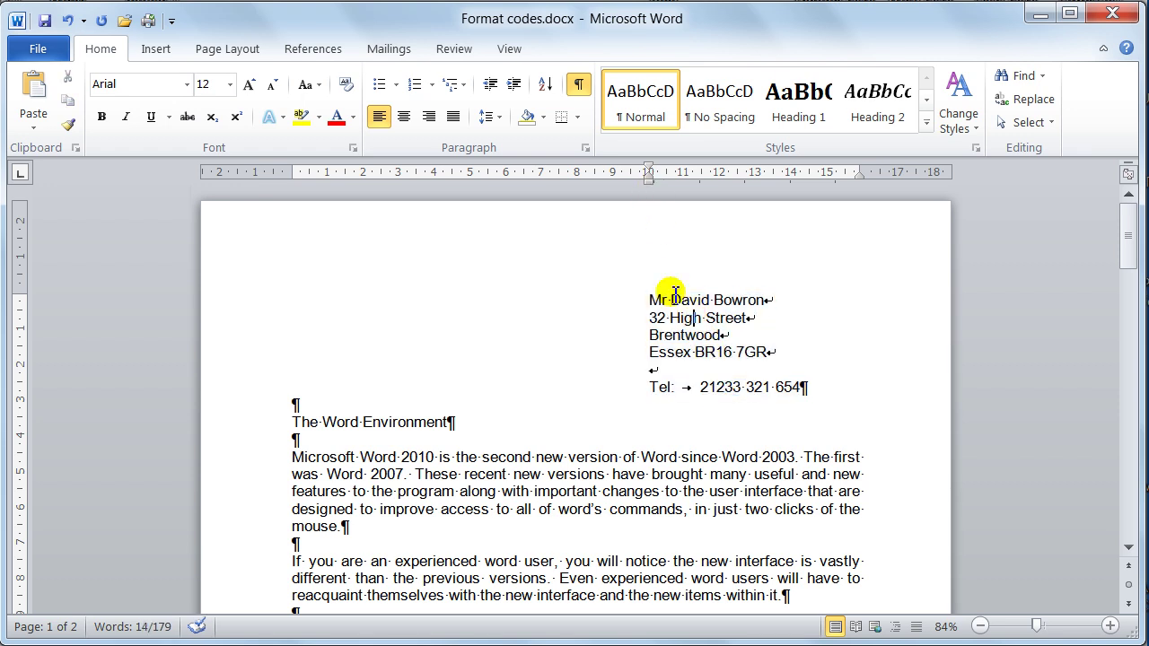
pyautogui.moveTo(649, 181)
pyautogui.mouseDown()
pyautogui.moveTo(587, 188)
pyautogui.moveTo(594, 194)
pyautogui.moveTo(656, 185)
pyautogui.moveTo(522, 190)
pyautogui.moveTo(526, 181)
pyautogui.moveTo(725, 213)
pyautogui.moveTo(678, 181)
pyautogui.moveTo(669, 198)
pyautogui.mouseUp()
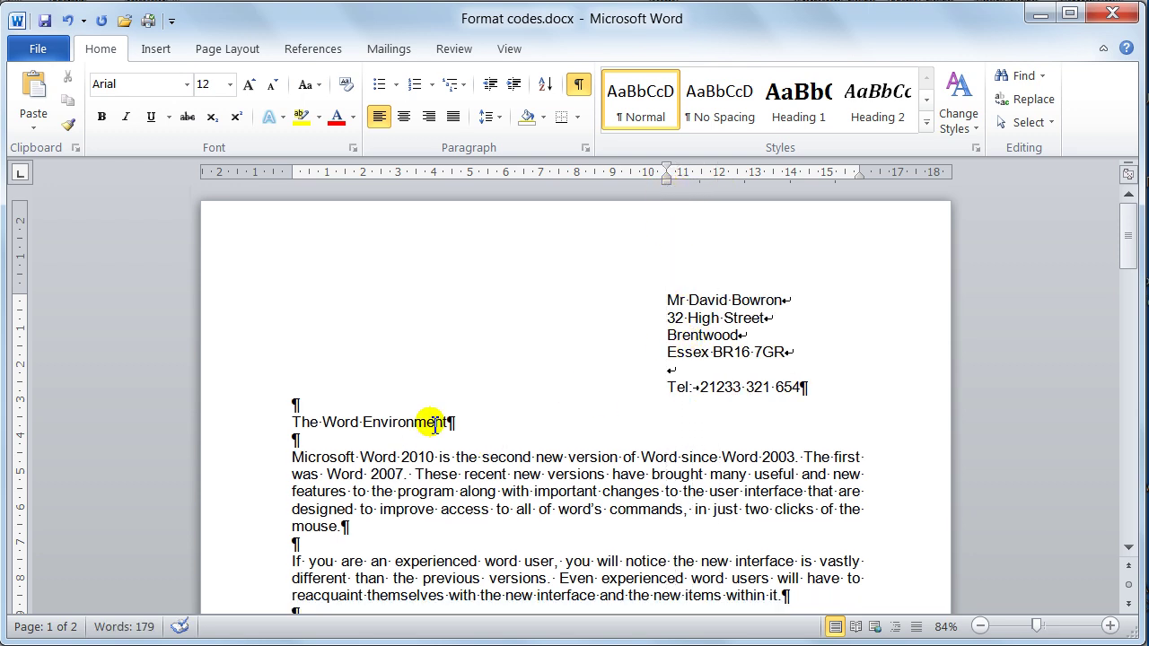
pyautogui.click(296, 422)
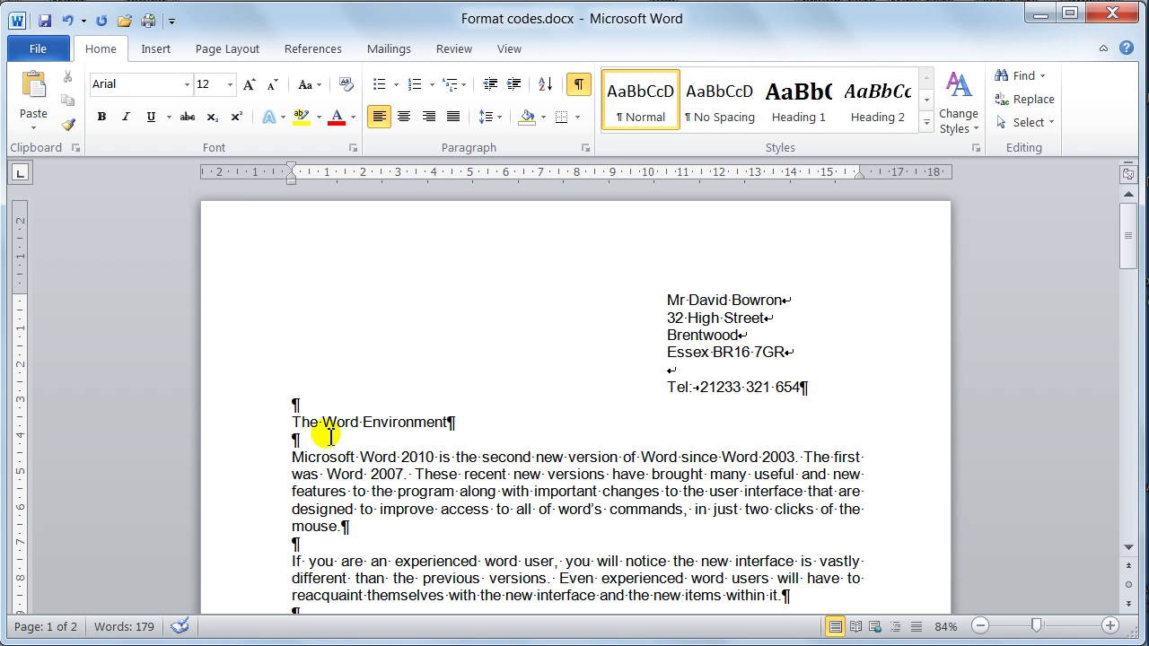
pyautogui.scroll(-1, 332, 434)
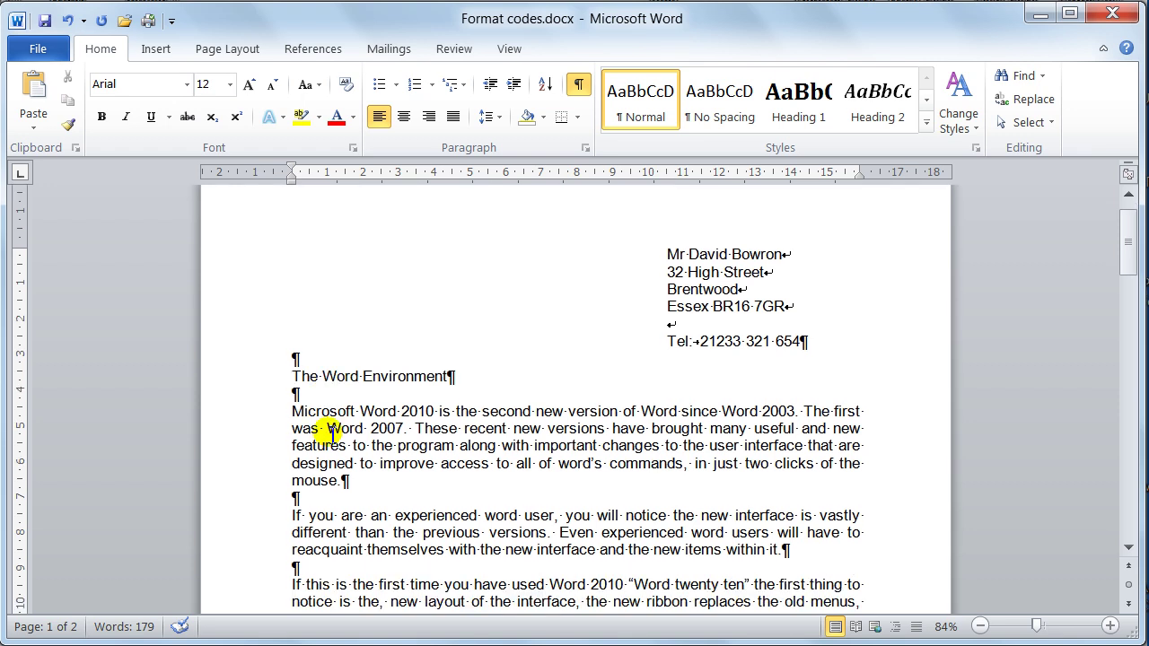
pyautogui.scroll(-1, 332, 434)
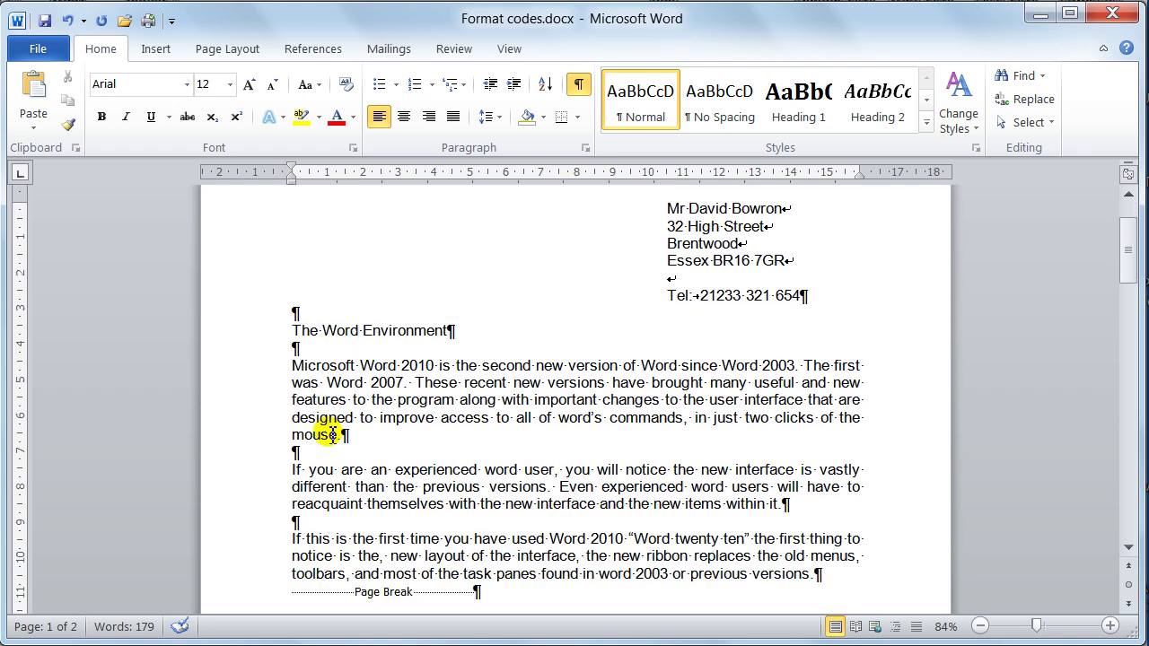
pyautogui.scroll(-1, 332, 434)
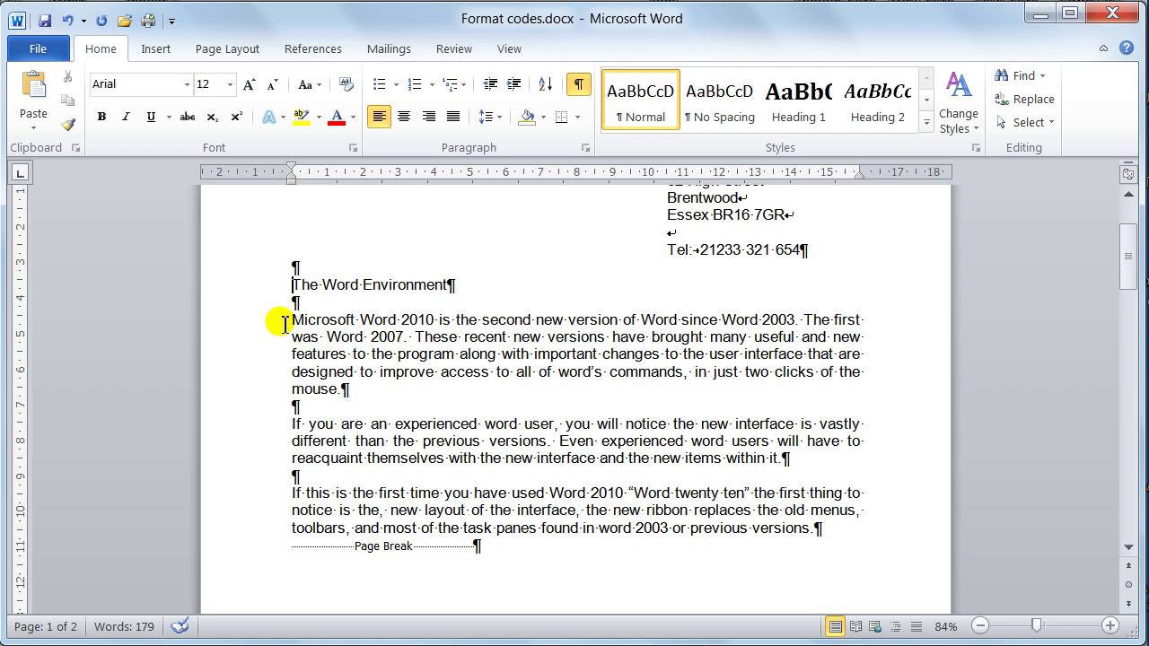
pyautogui.moveTo(266, 325); pyautogui.dragTo(221, 526)
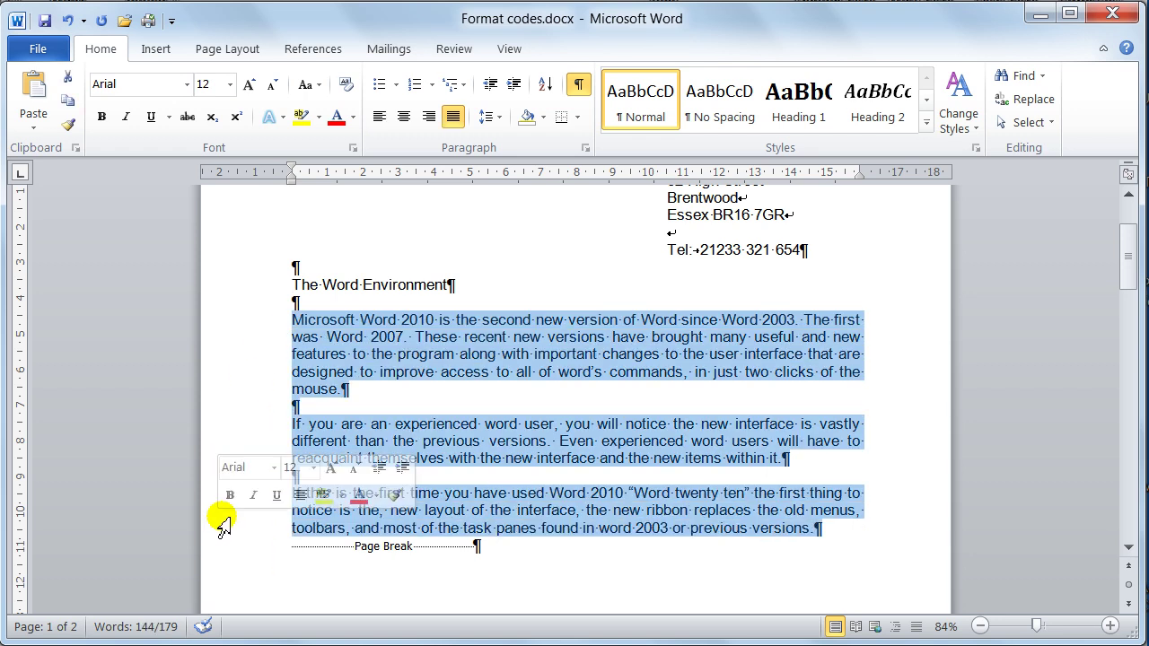
pyautogui.press('Delete')
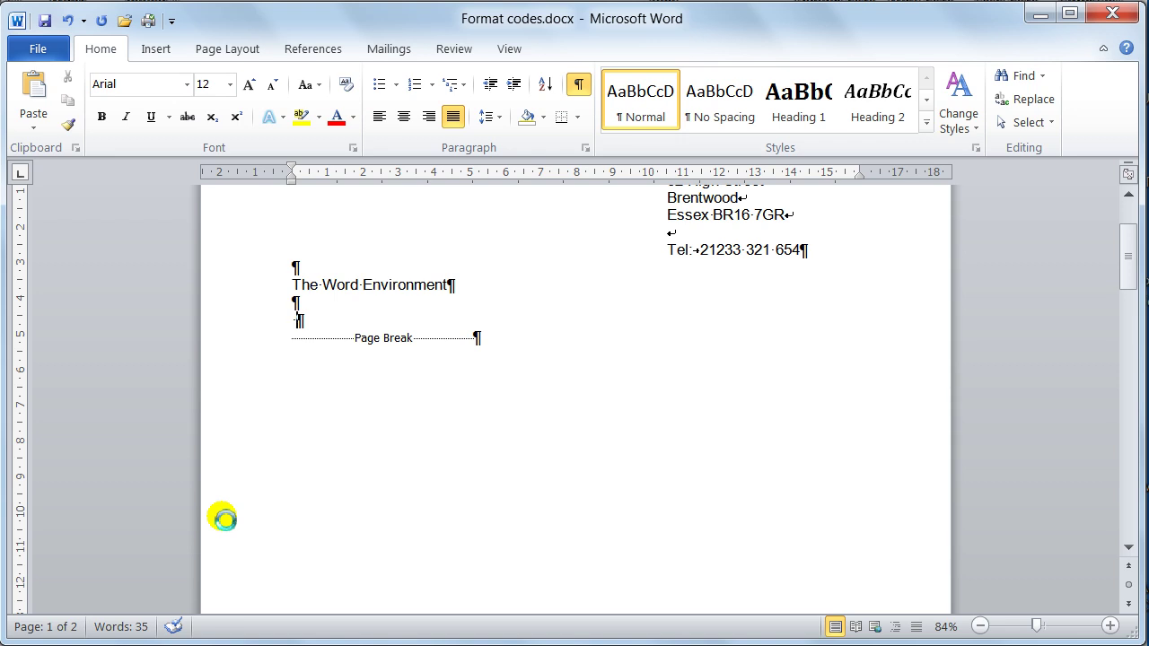
pyautogui.hotkey('ctrl', 'z')
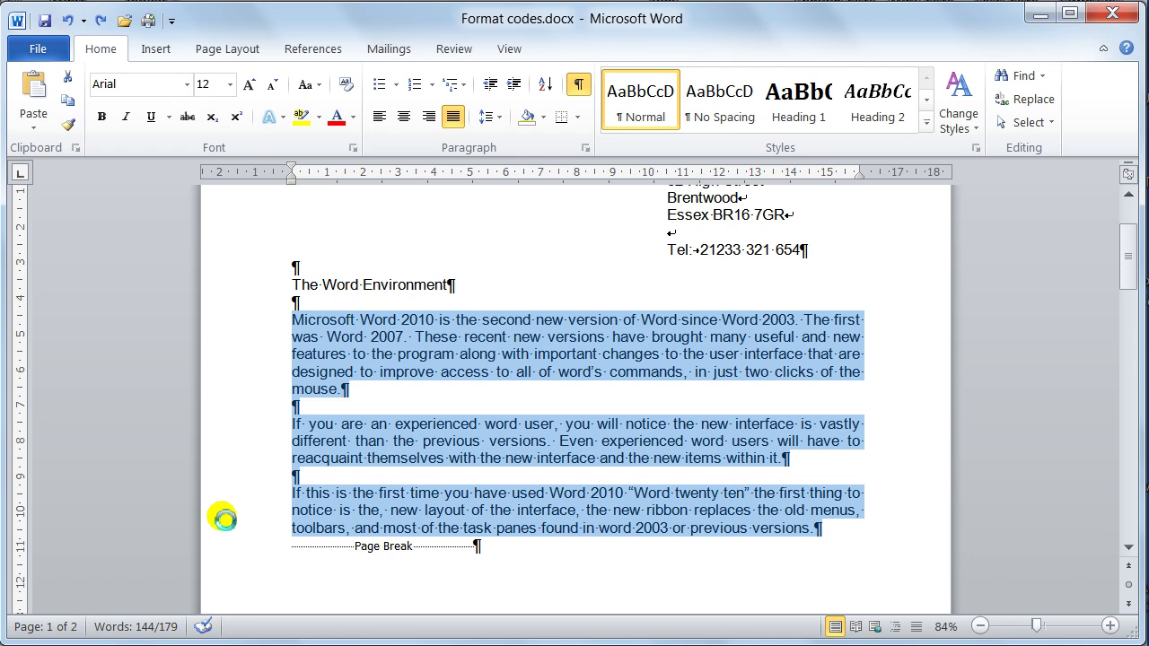
pyautogui.press('Delete')
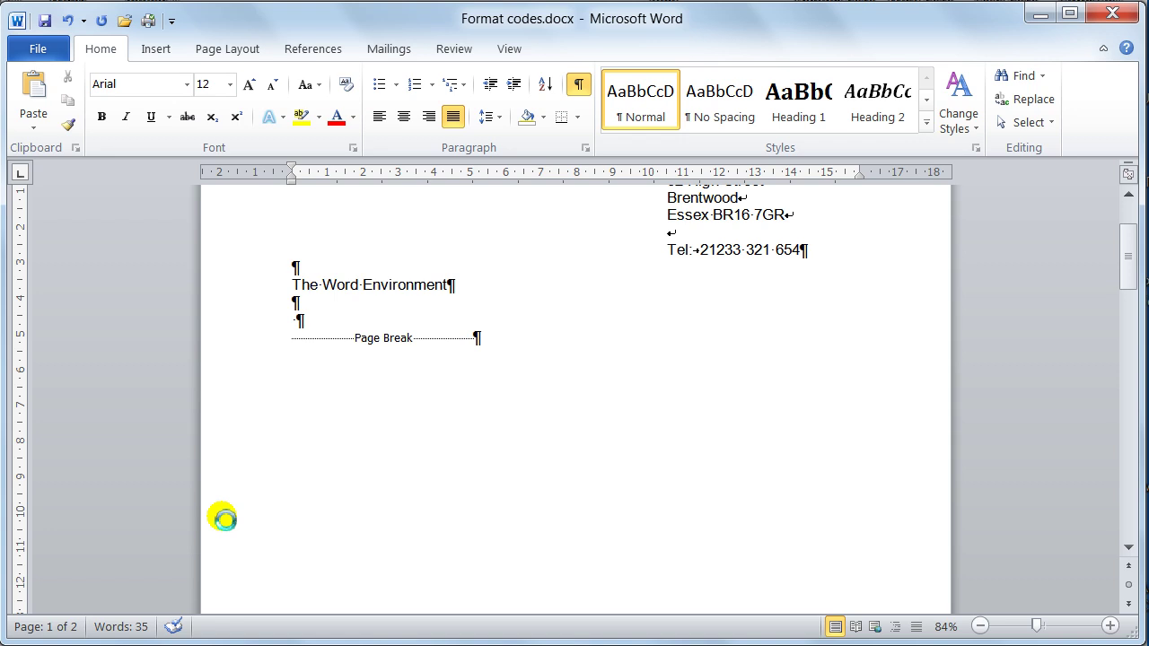
pyautogui.hotkey('ctrl', 'z')
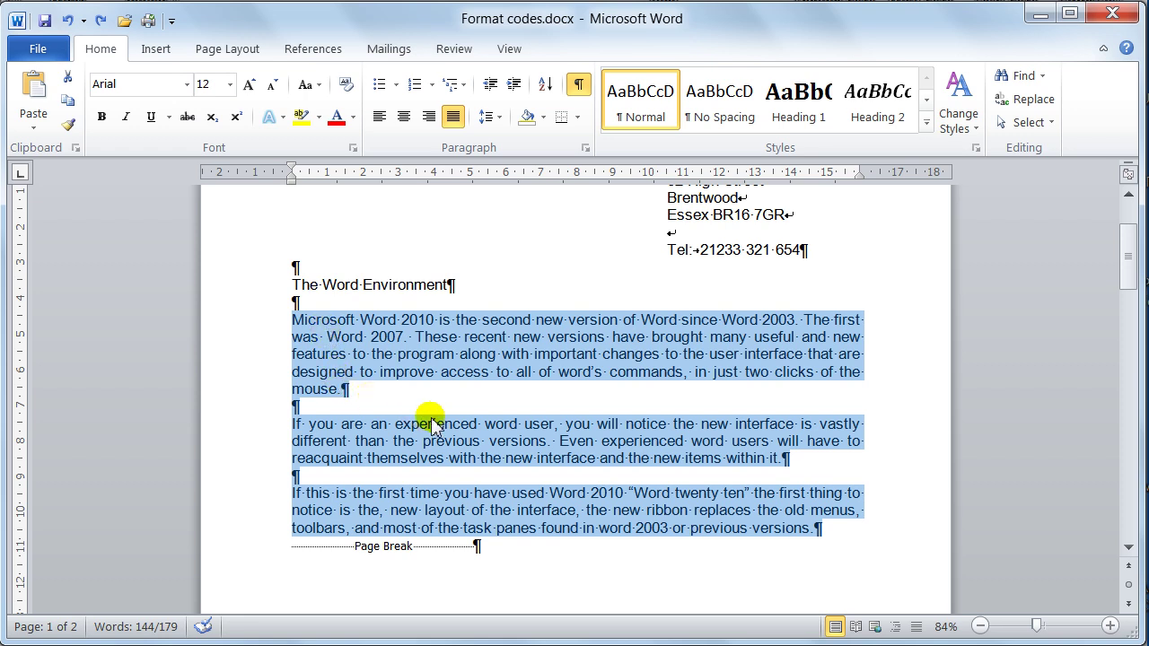
# - Hide the white space between pages and move to the Telephone List heading
pyautogui.click(534, 546)
pyautogui.scroll(-5, 534, 546)
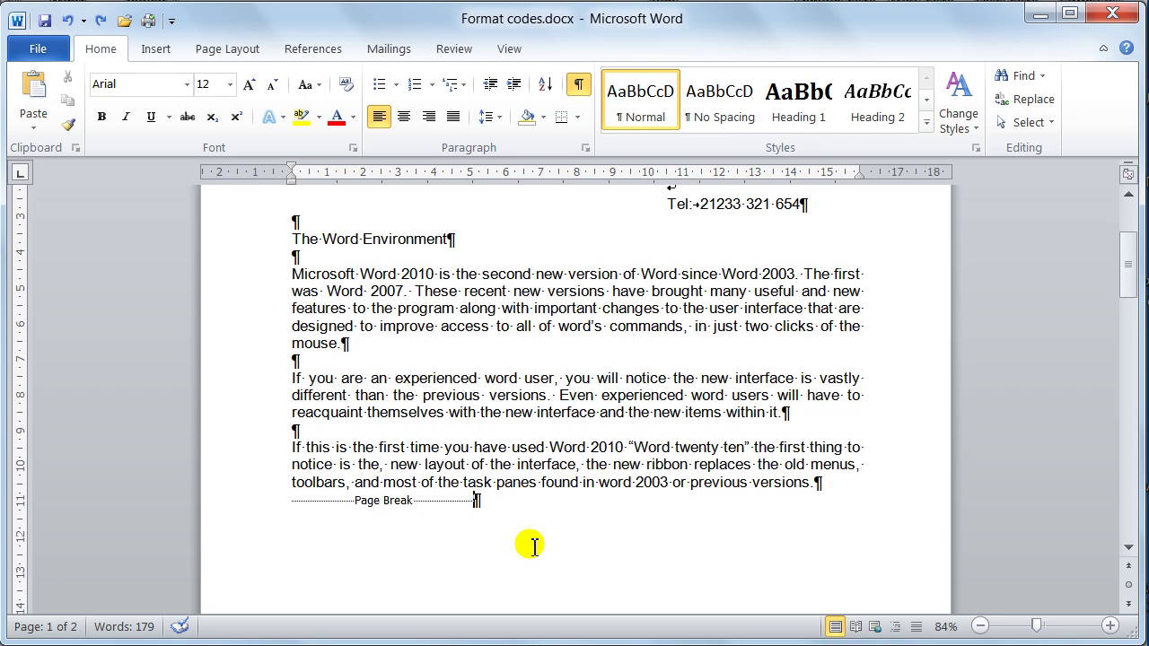
pyautogui.scroll(-8, 534, 546)
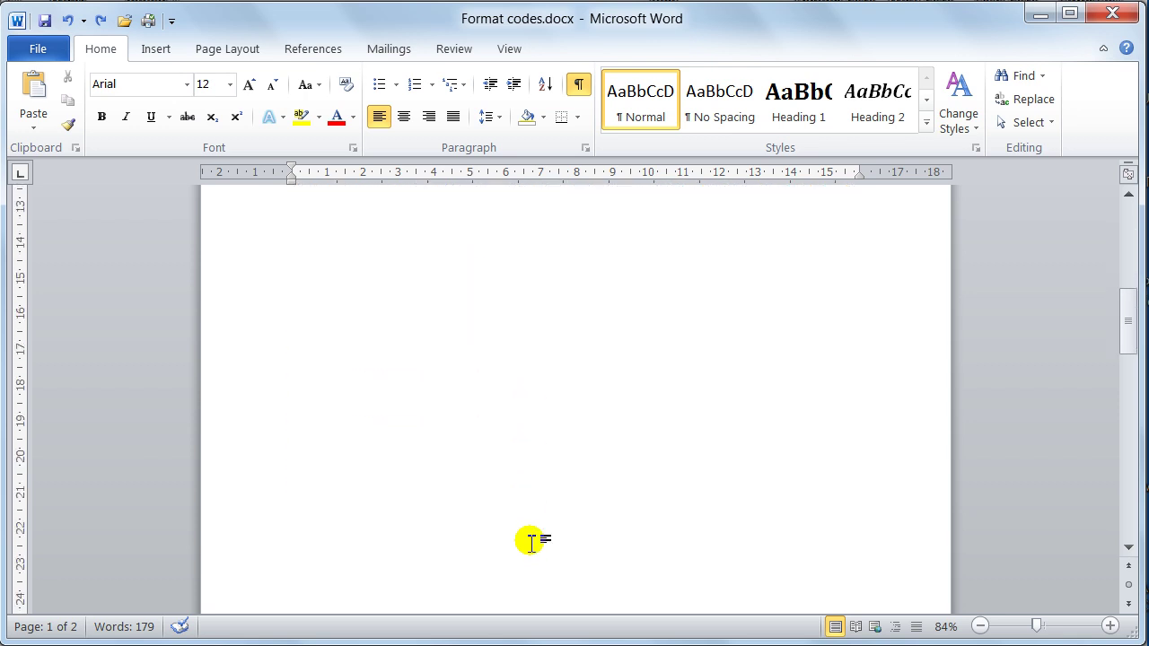
pyautogui.doubleClick(529, 534)
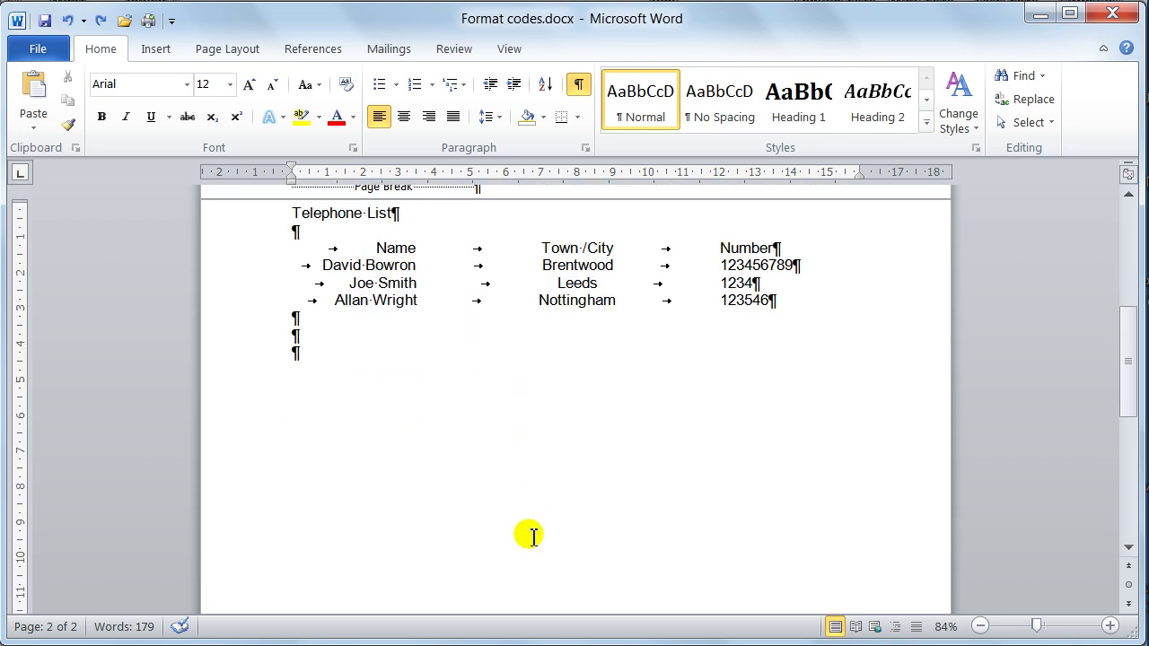
pyautogui.click(291, 217)
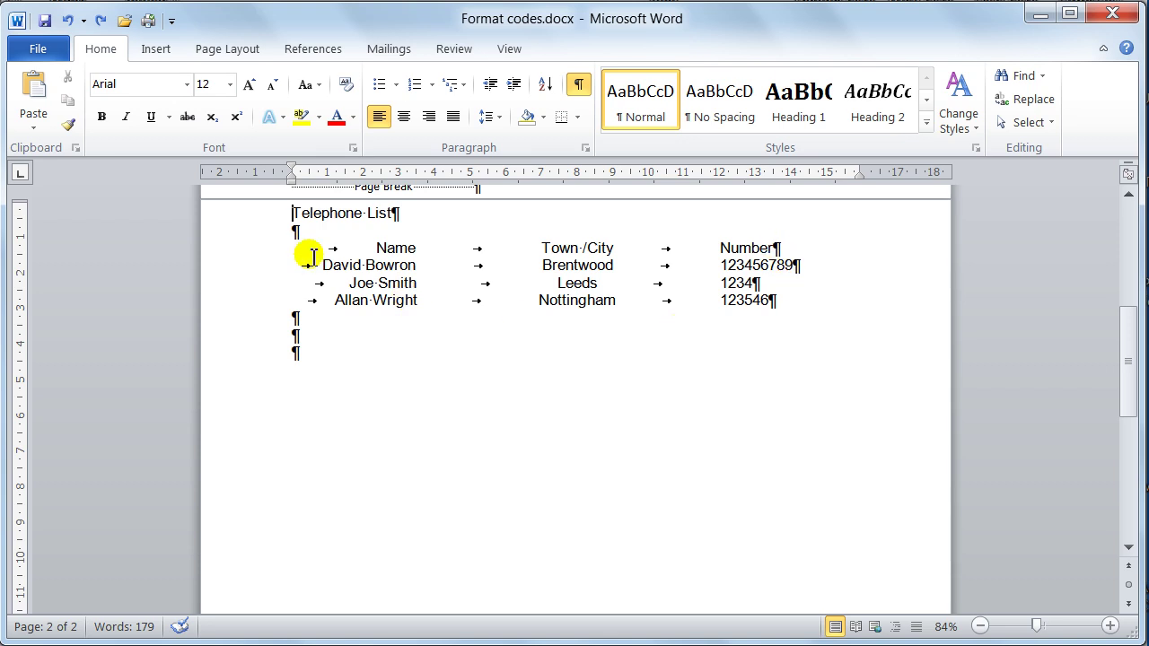
# - Shift the Telephone List's first tab stop to 4.5 cm, then back to about 3.5 cm
pyautogui.moveTo(224, 258); pyautogui.dragTo(220, 309)
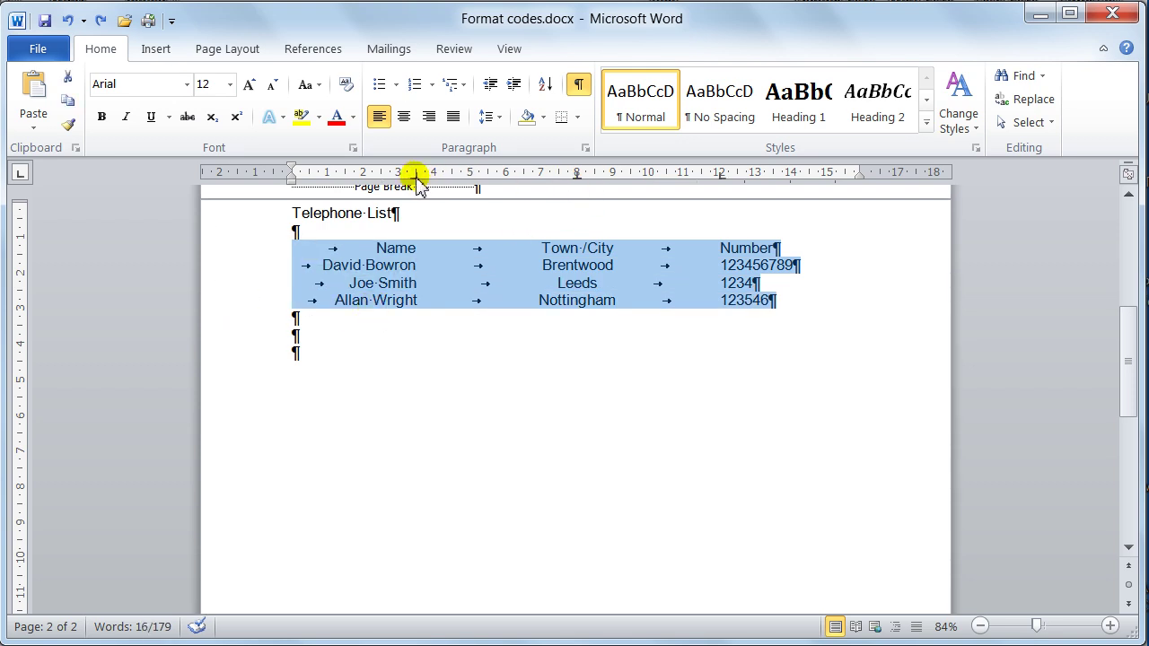
pyautogui.moveTo(418, 175); pyautogui.dragTo(435, 178)
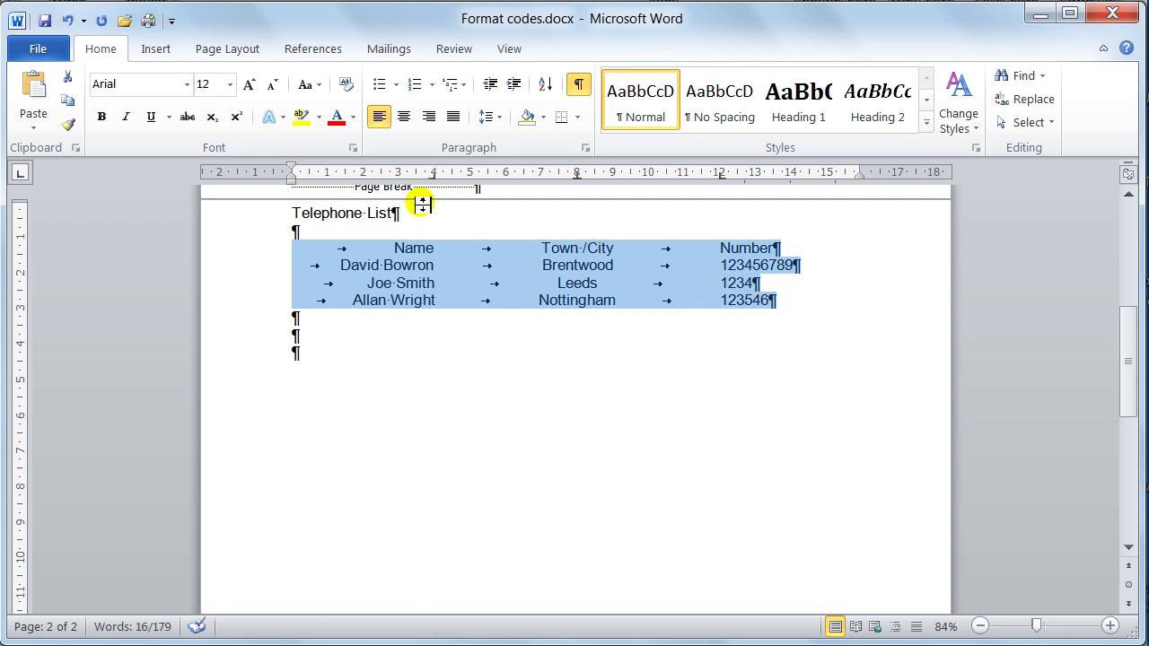
pyautogui.moveTo(434, 179)
pyautogui.mouseDown()
pyautogui.moveTo(405, 176)
pyautogui.moveTo(416, 183)
pyautogui.mouseUp()
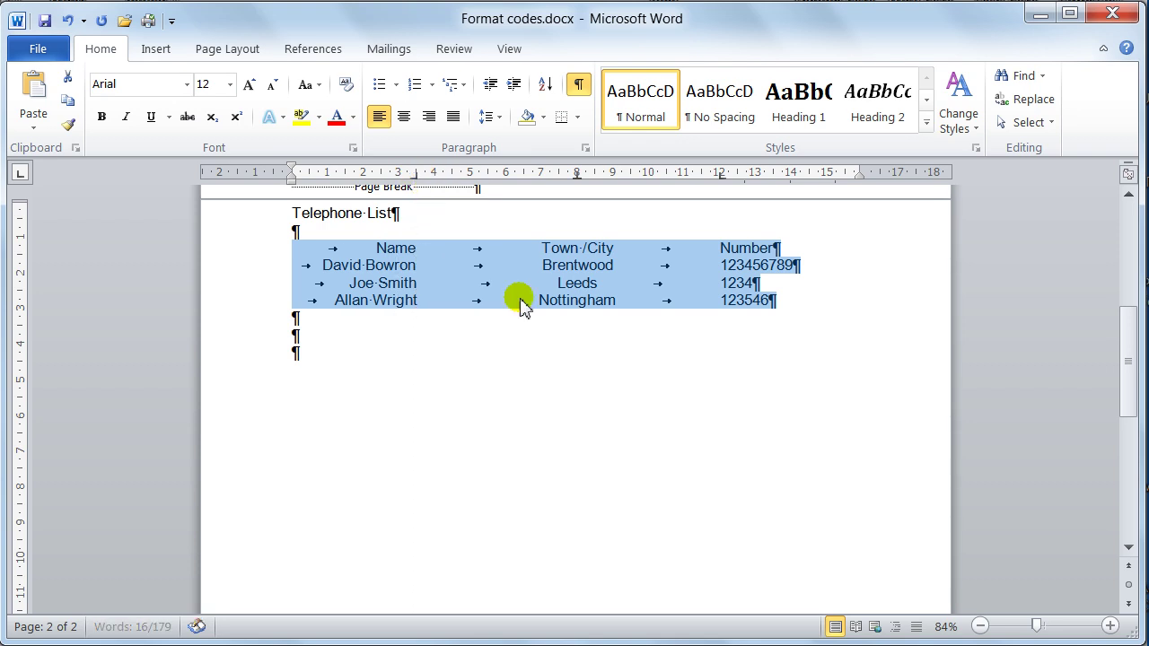
pyautogui.click(544, 303)
pyautogui.scroll(5, 546, 303)
pyautogui.scroll(3, 546, 303)
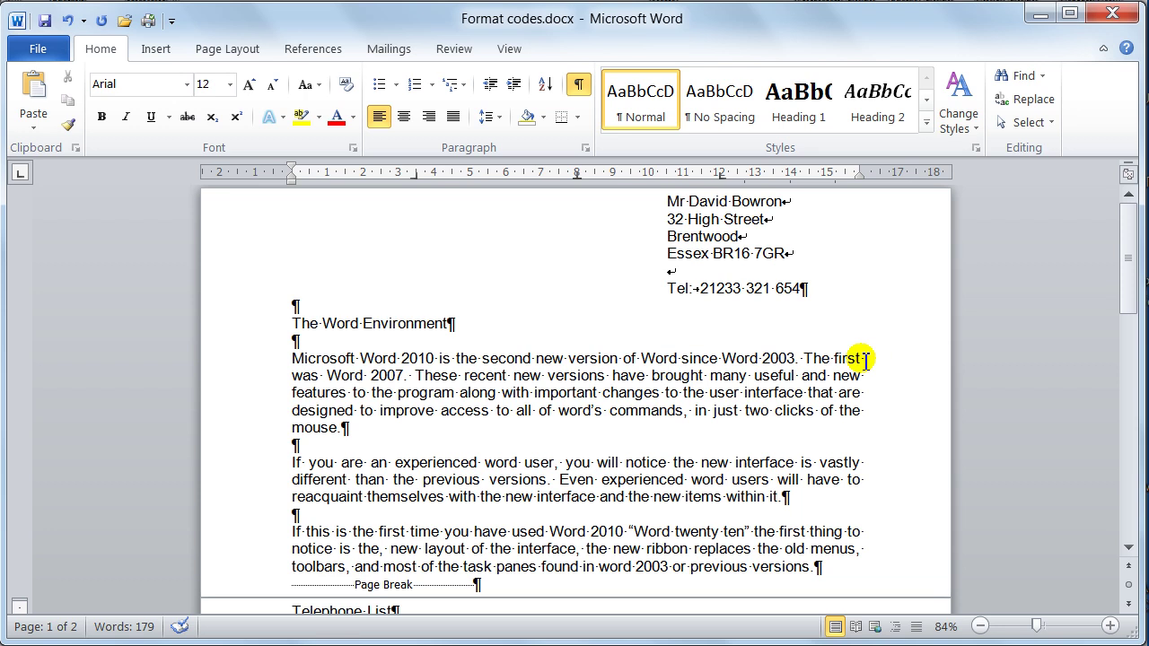
# - Replace 'The first' with the address-block name, joining first name and surname with a non-breaking space
pyautogui.moveTo(864, 358); pyautogui.dragTo(804, 360)
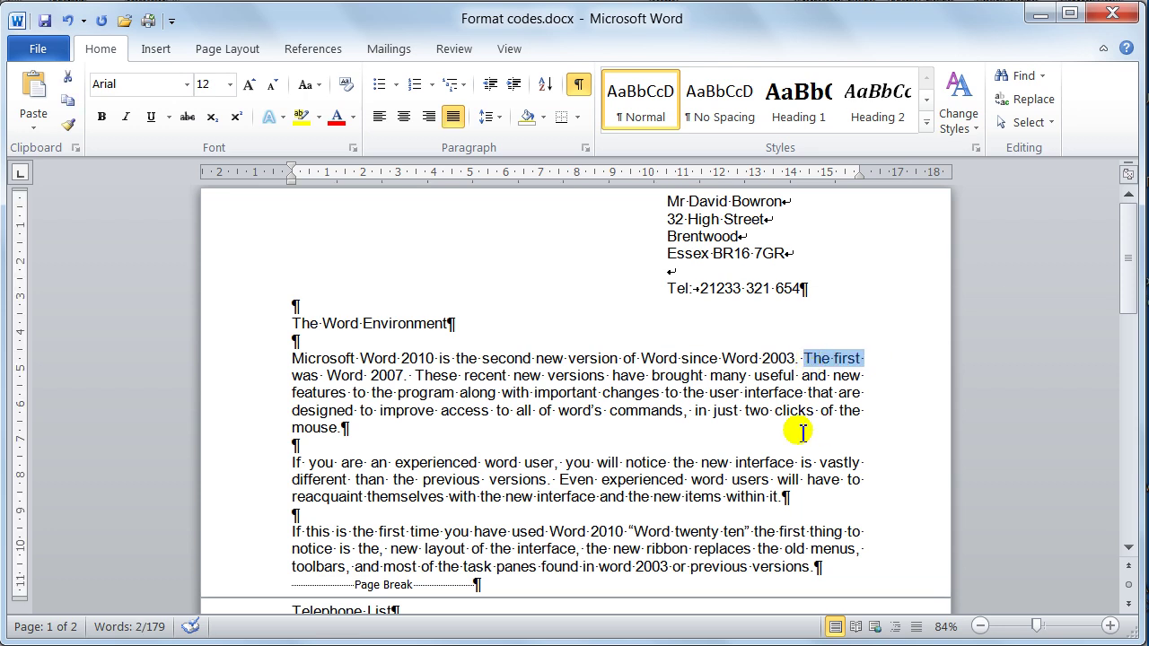
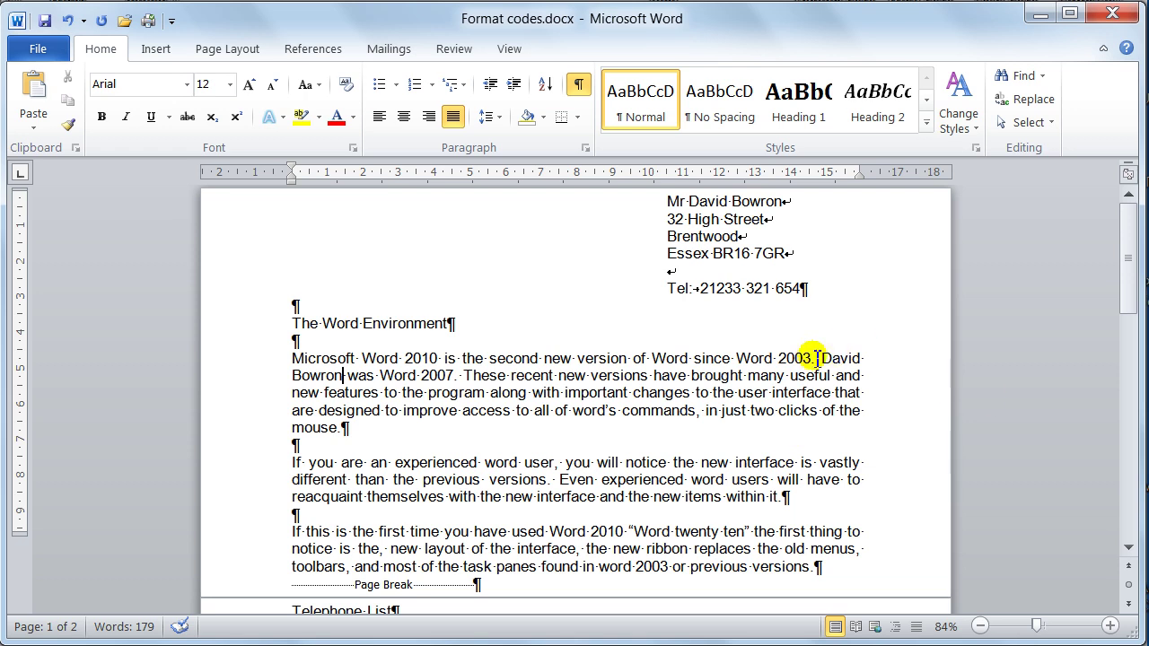
pyautogui.moveTo(821, 359); pyautogui.dragTo(343, 375)
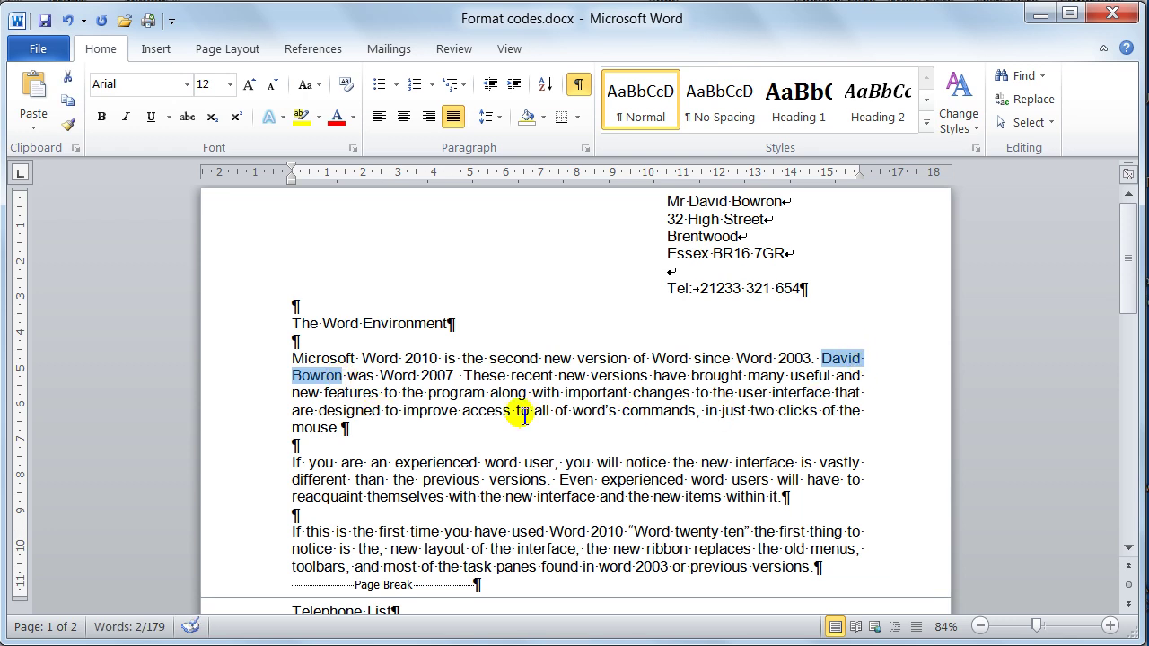
pyautogui.click(344, 377)
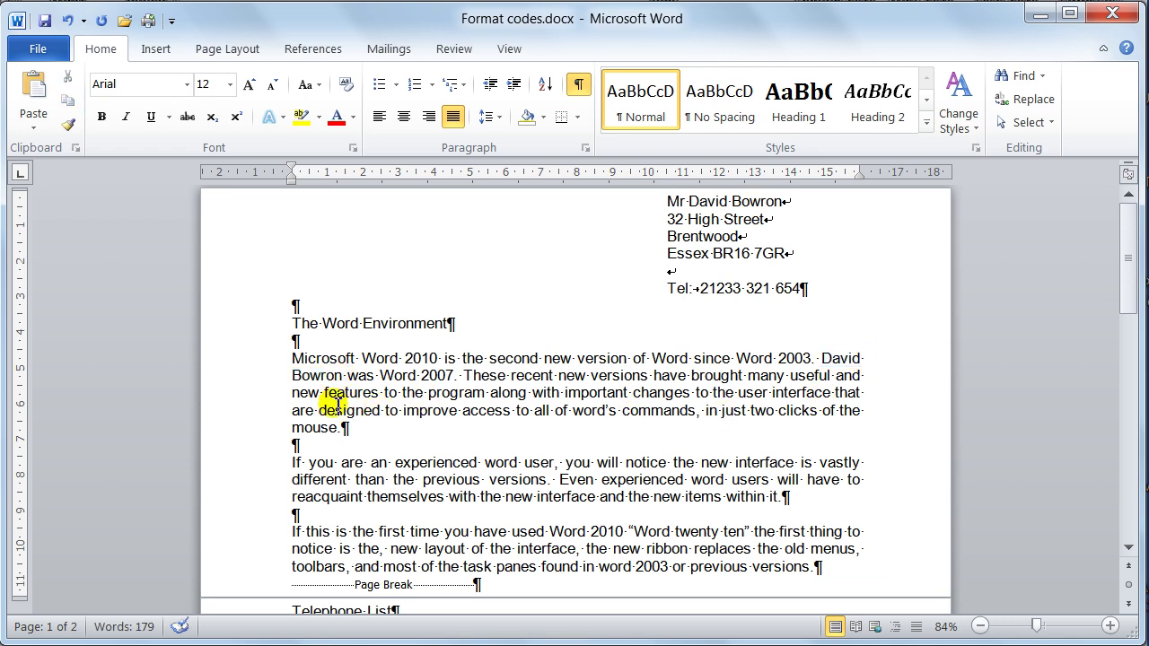
pyautogui.hotkey('ctrl', 'BackSpace')
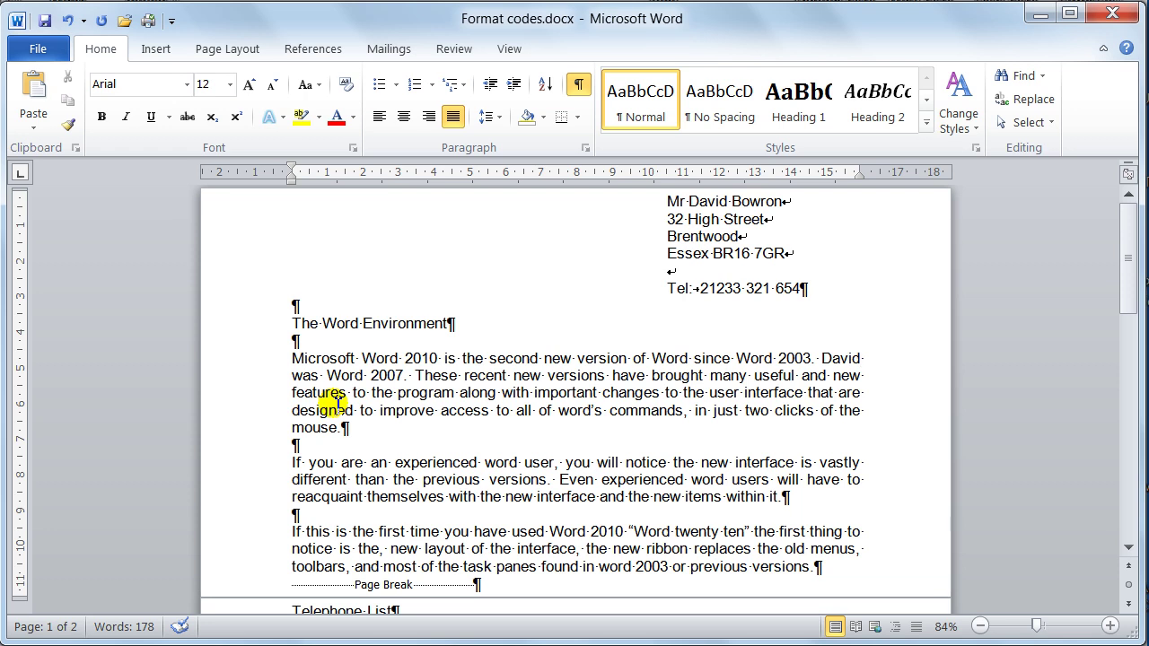
pyautogui.hotkey('ctrl', 'shift', 'space')
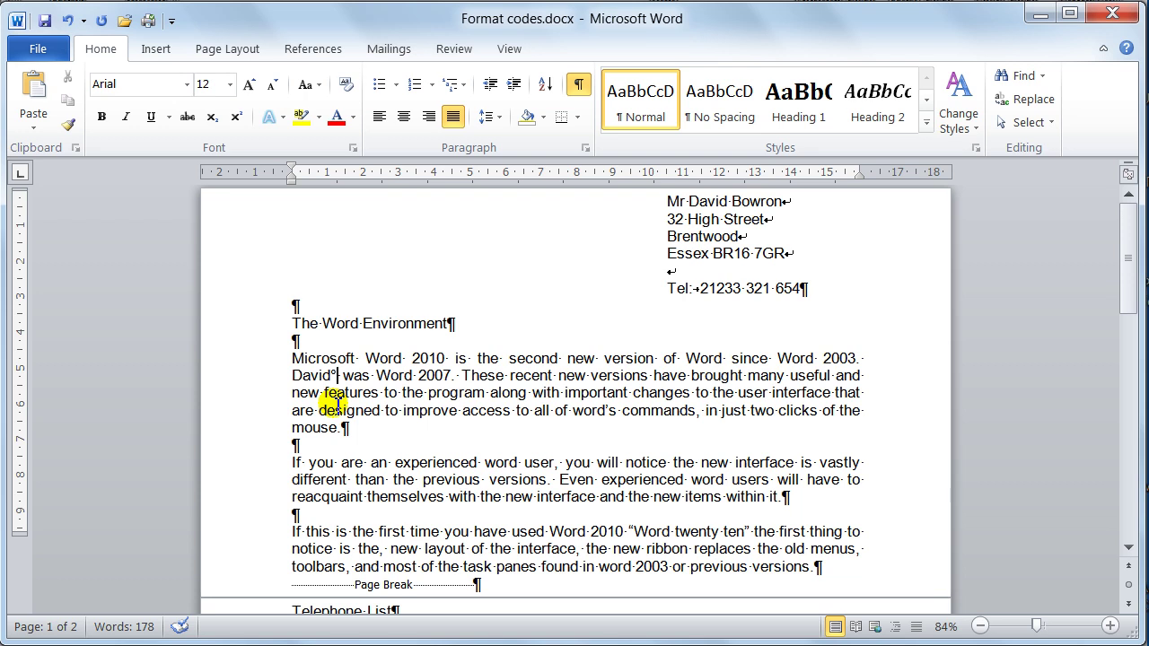
pyautogui.write('Bowron')
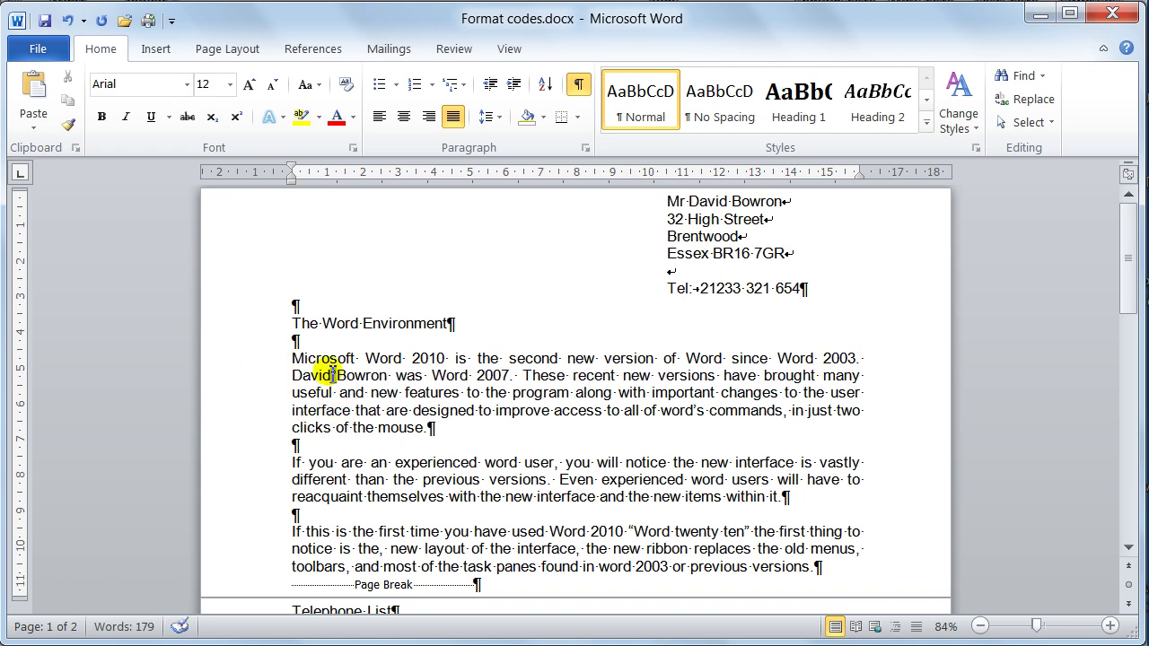
# - Check the non-breaking space in the name, then hide the ¶ formatting marks
pyautogui.moveTo(329, 376); pyautogui.dragTo(337, 376)
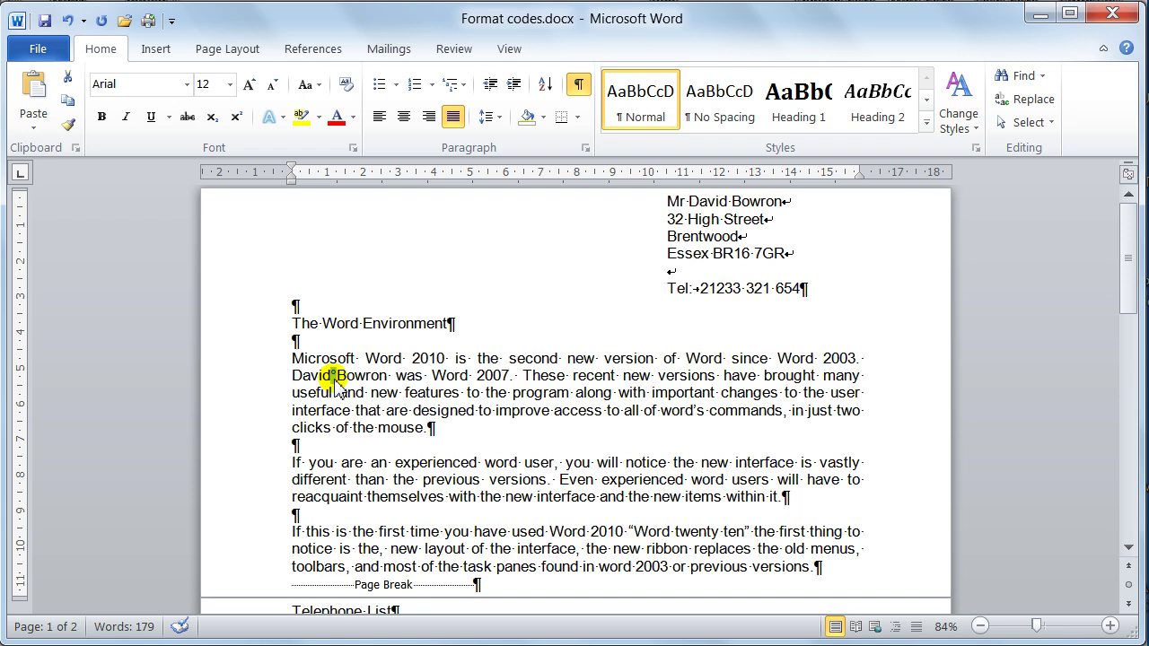
pyautogui.click(389, 377)
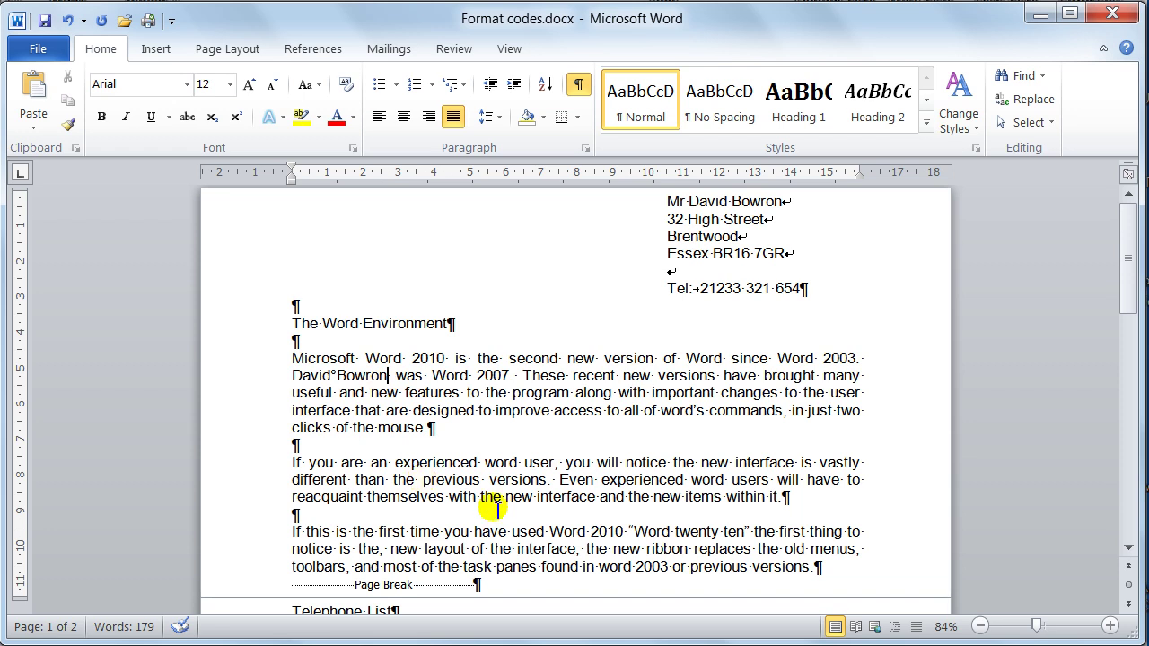
pyautogui.click(578, 84)
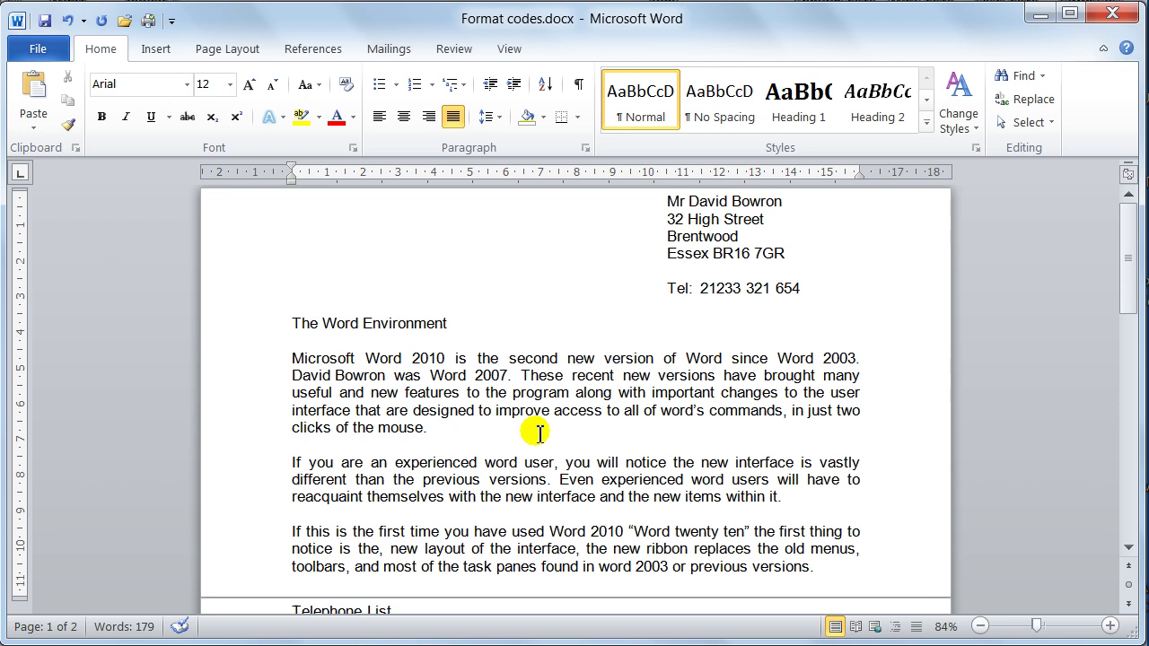
pyautogui.click(539, 431)
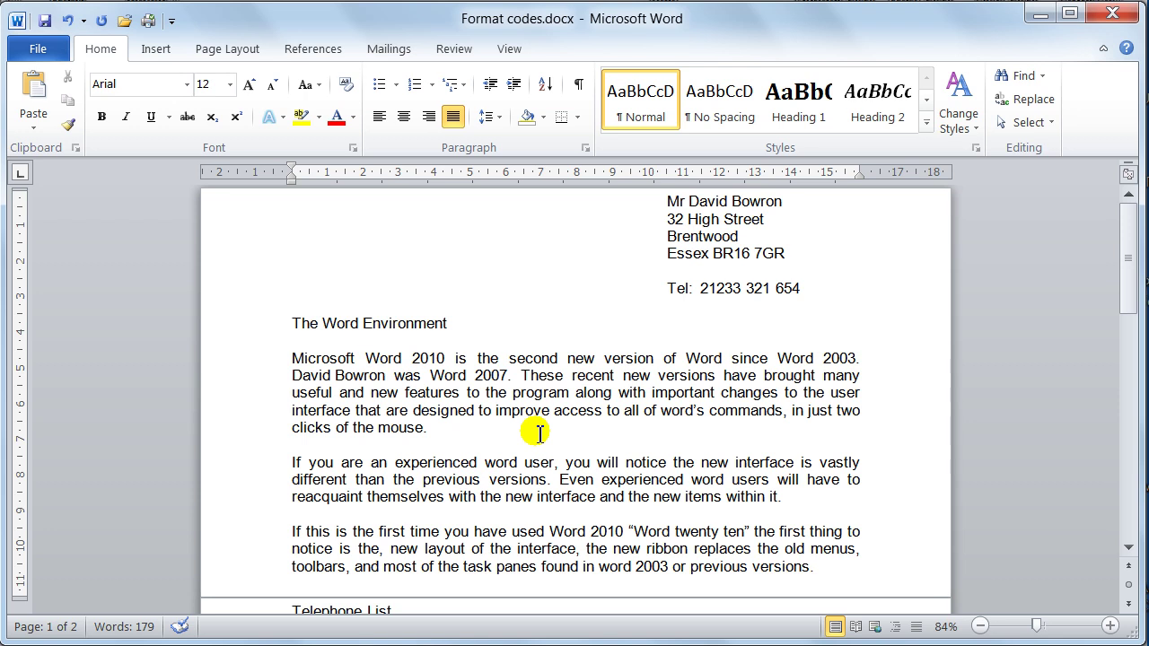